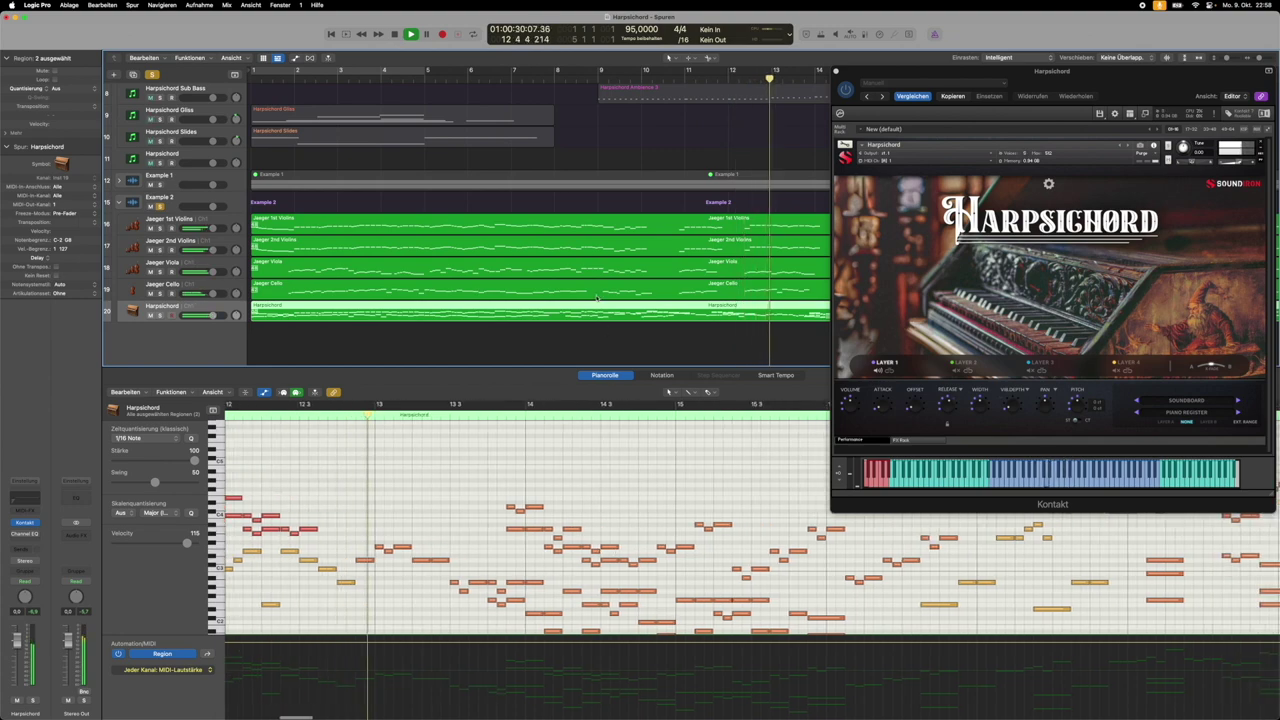
- During playback, select the Harpsichord Gliss track and view its region's notes in the piano roll
scroll(597, 298, "right", 5)
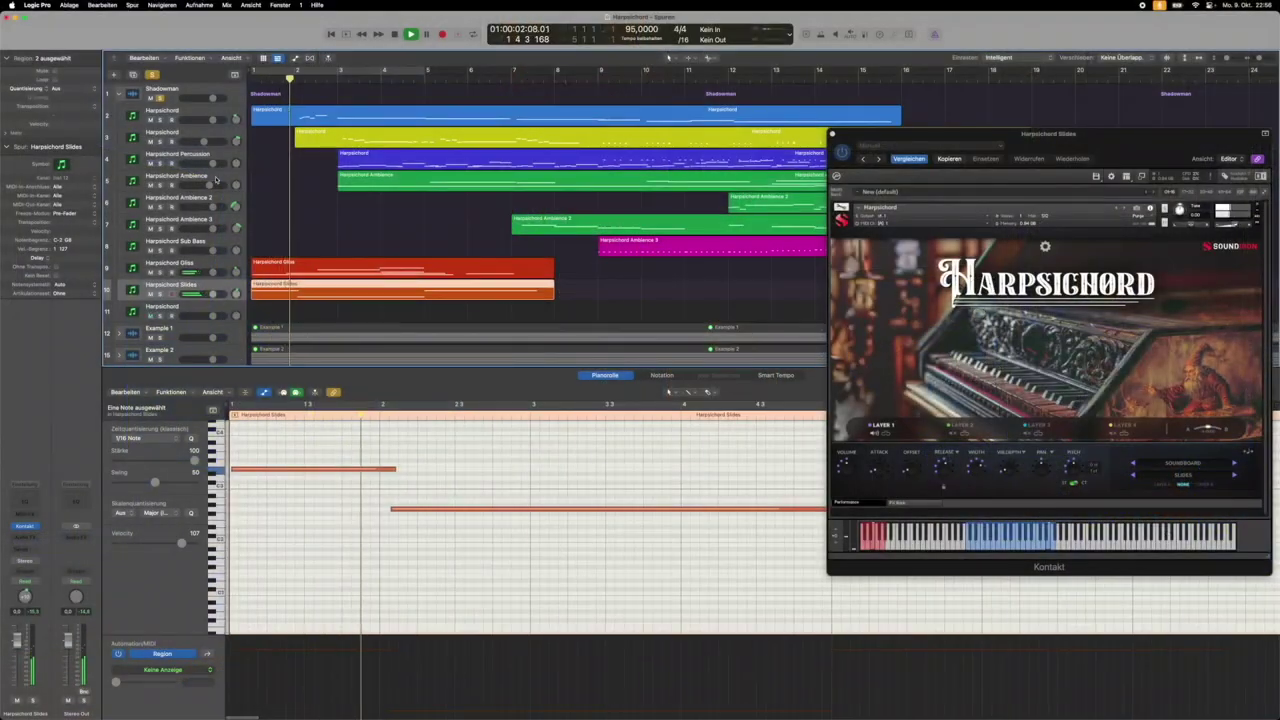
left_click(193, 262)
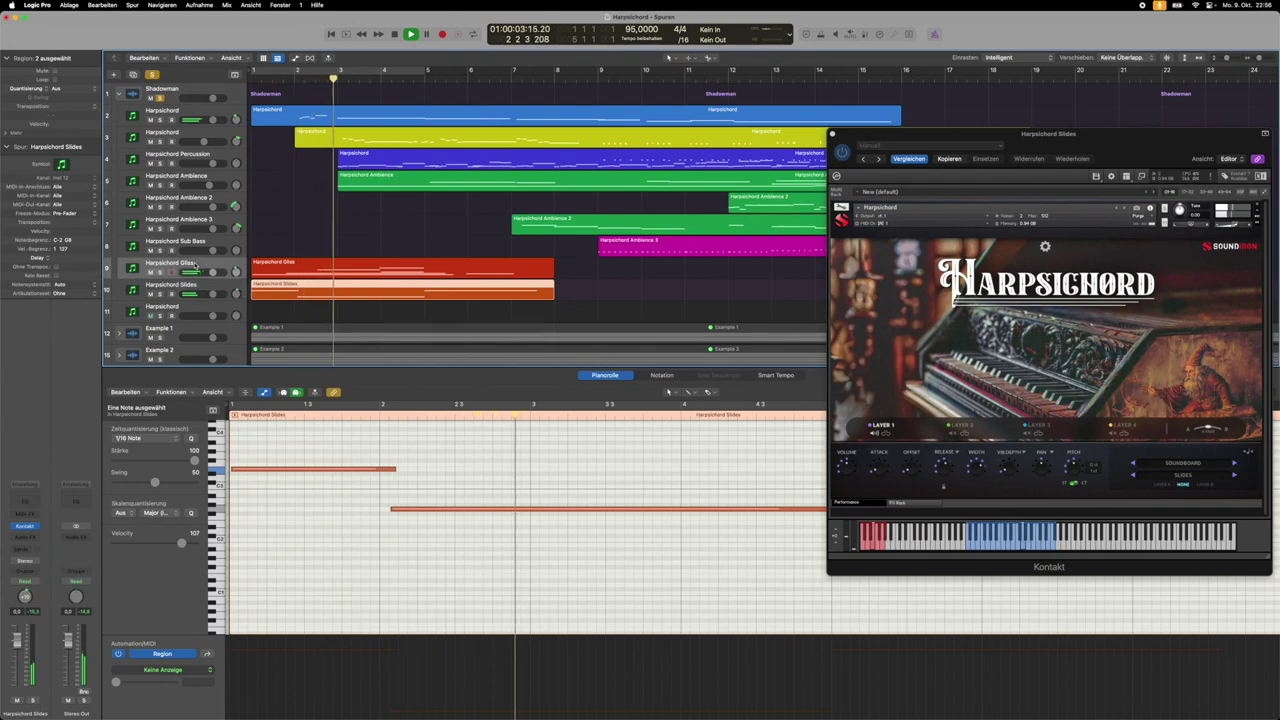
left_click(337, 265)
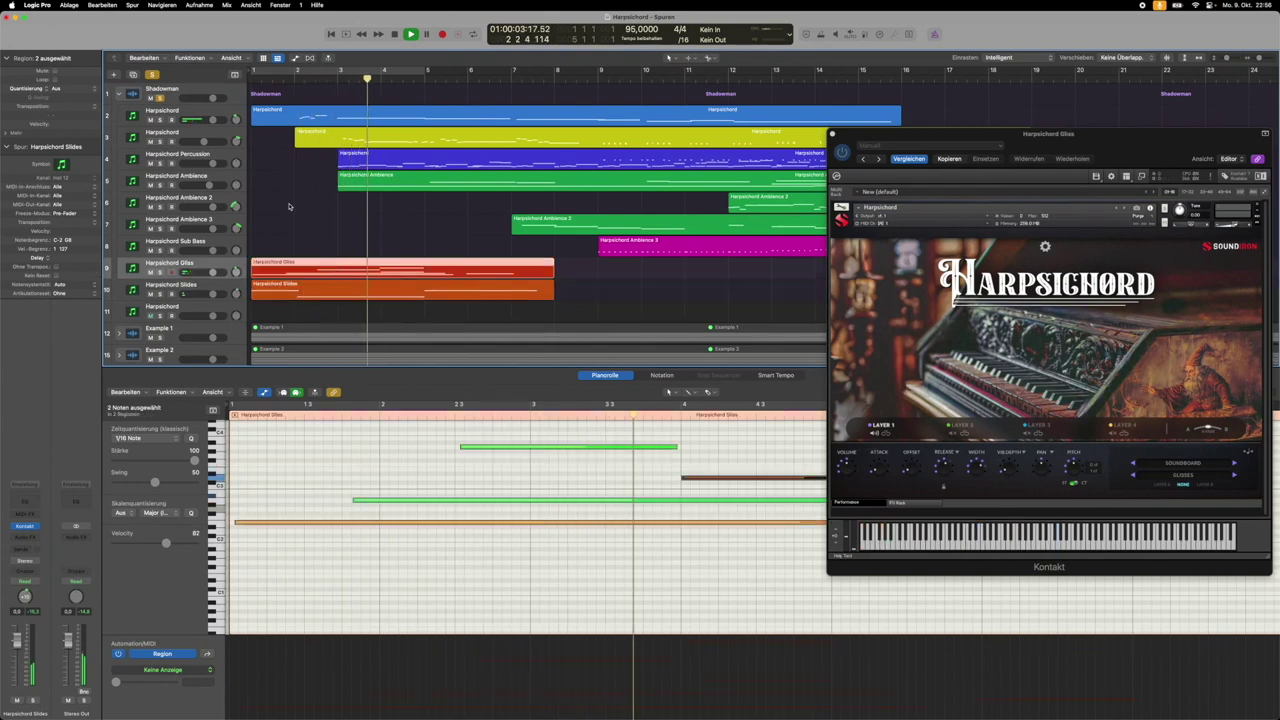
- View the first Harpsichord track's notes and instrument settings, following the playback position along the piano roll
left_click(197, 113)
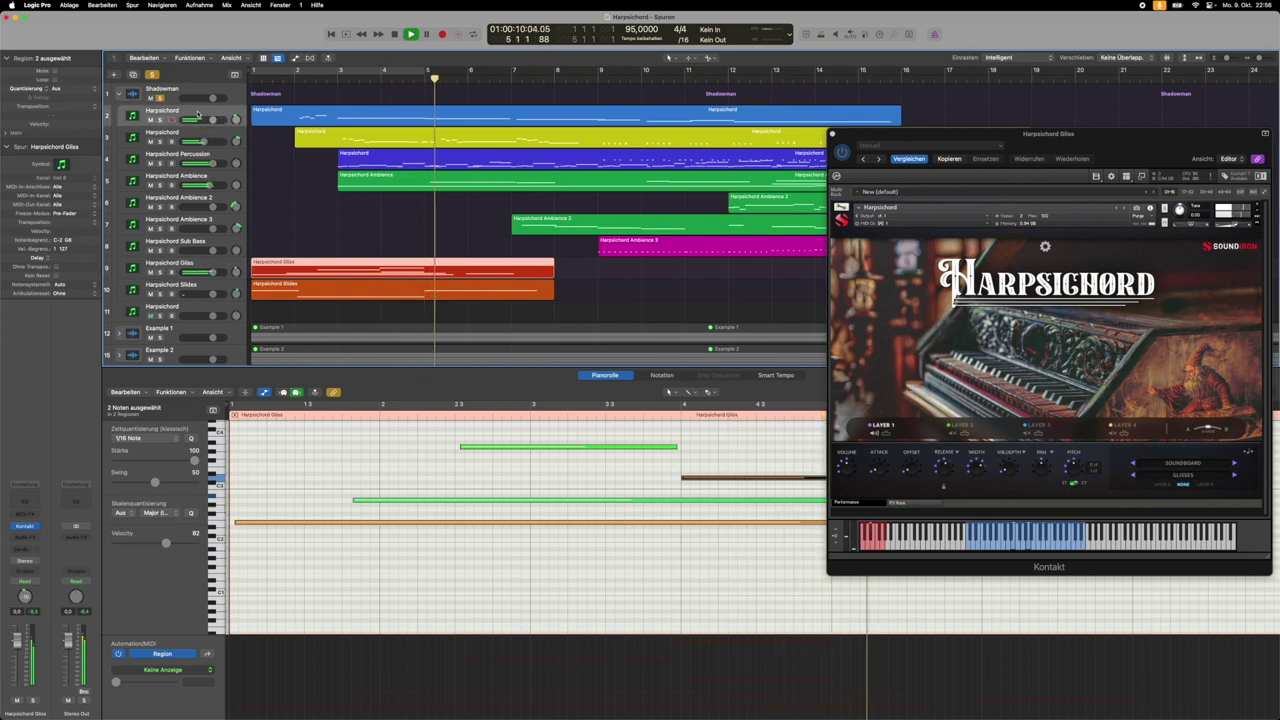
left_click(197, 113)
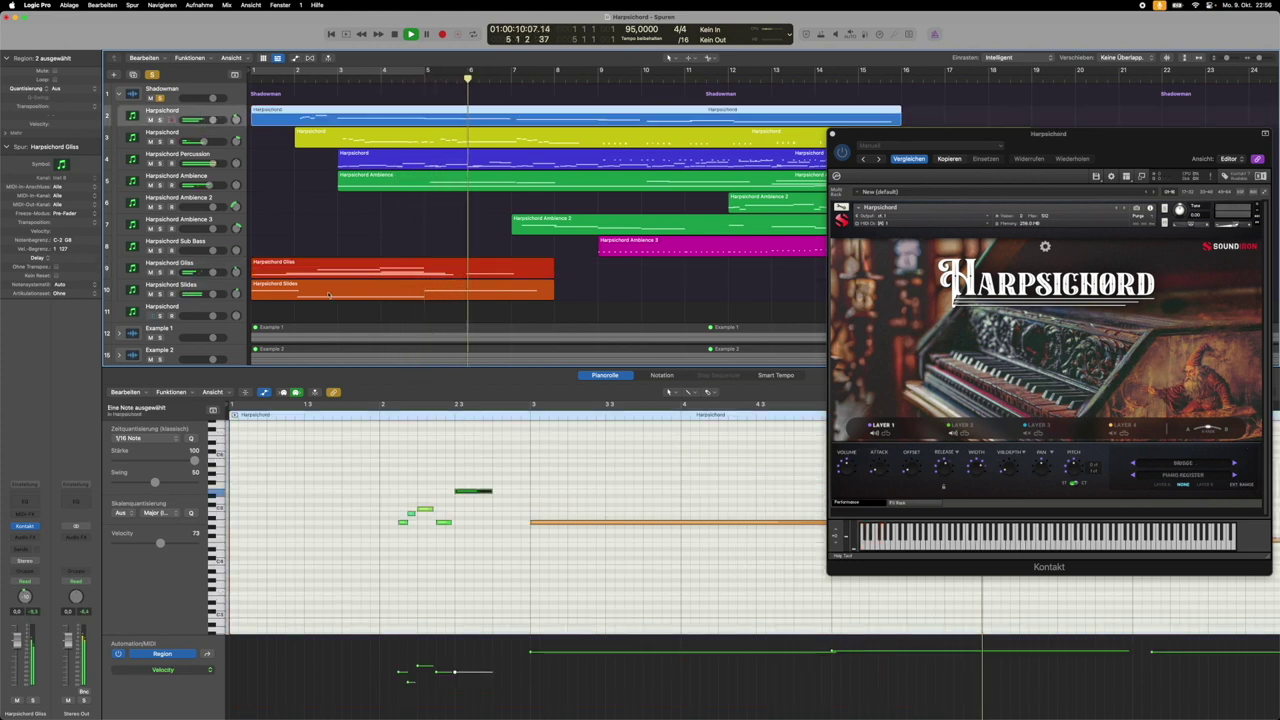
scroll(633, 507, "right", 5)
scroll(633, 507, "right", 5)
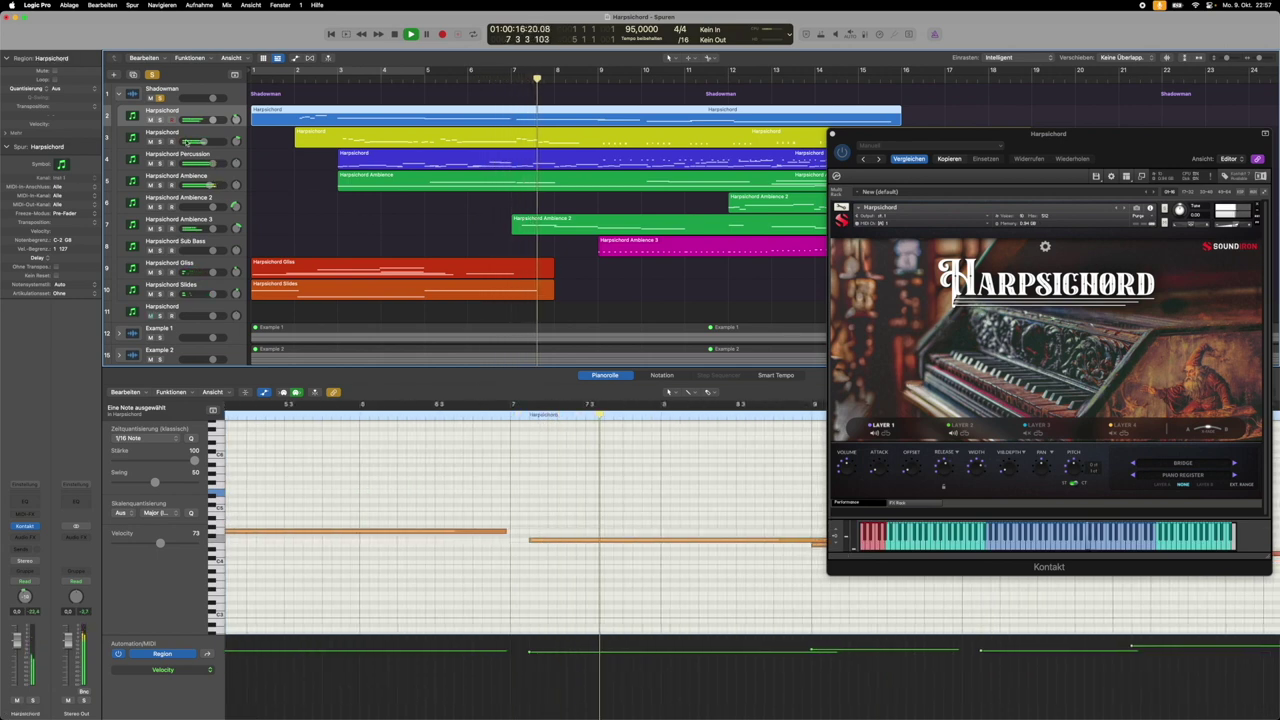
- Select the second Harpsichord track and switch its instrument view from the FX Rack to the Performance page
left_click(186, 137)
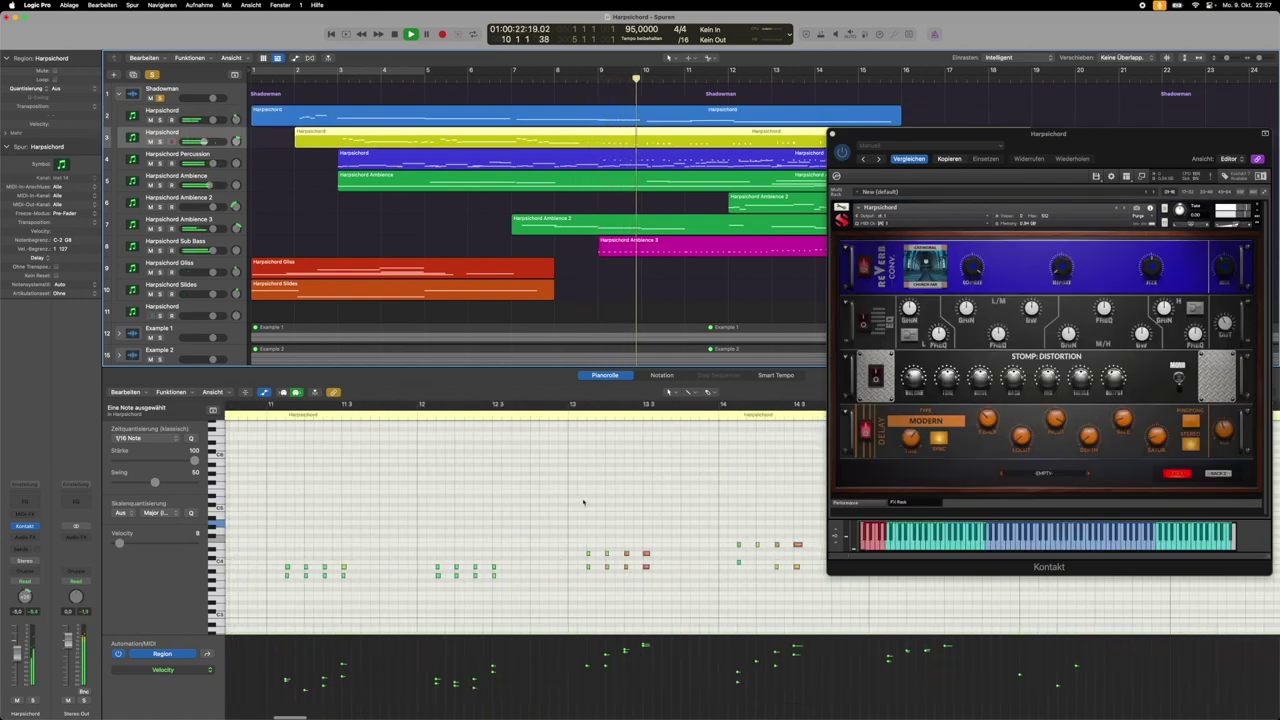
left_click(858, 502)
left_click(858, 502)
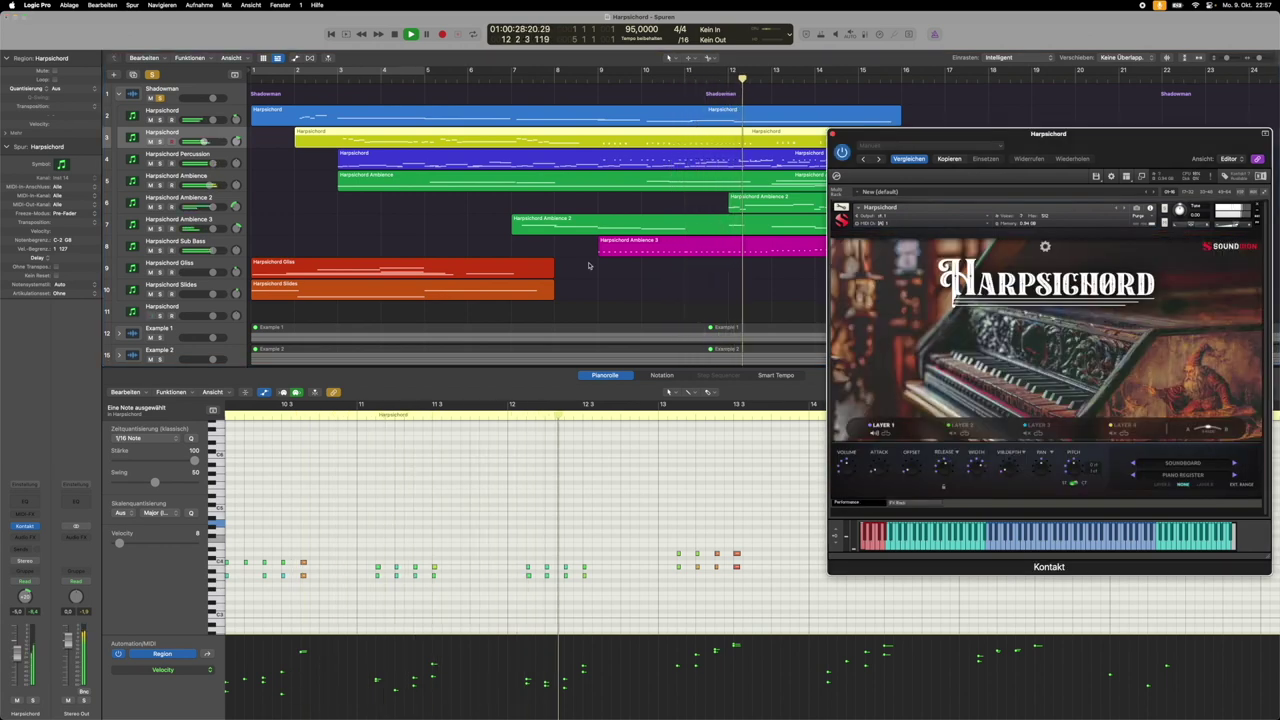
- View the Harpsichord Ambience region's notes, moving the instrument window clear of the piano roll
left_click(178, 188)
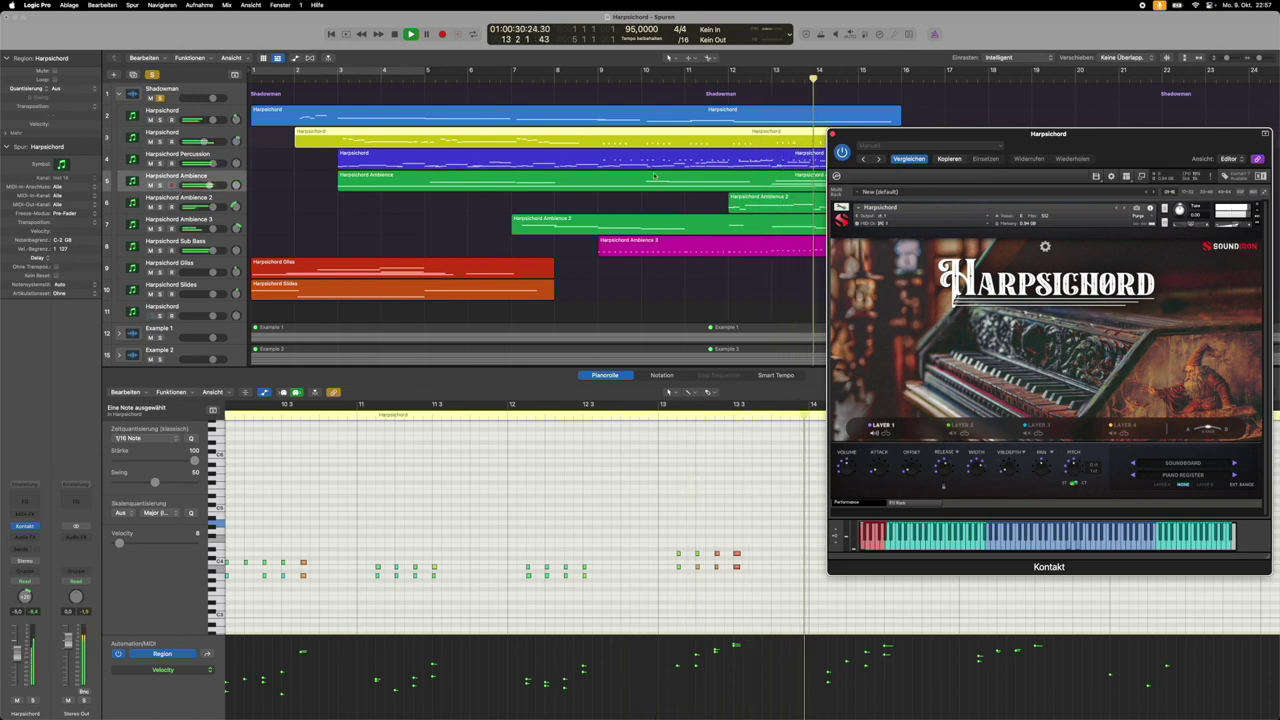
left_click(785, 178)
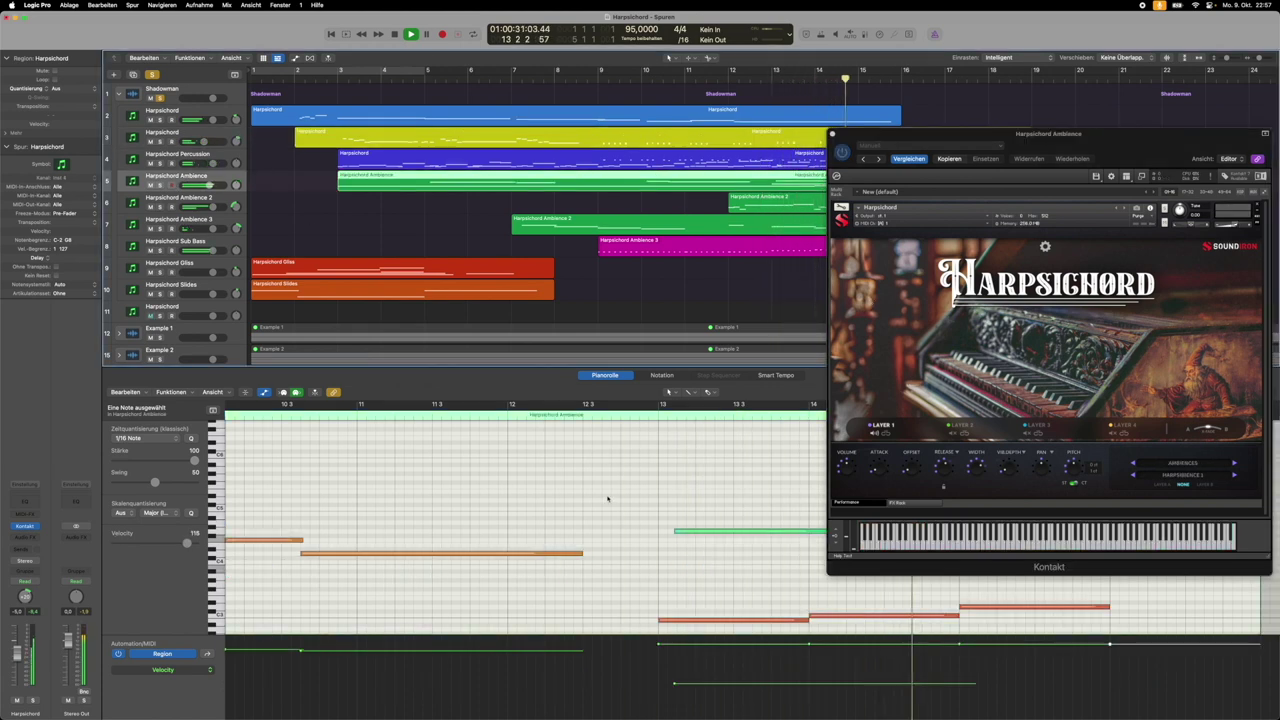
left_click_drag(1001, 137, 1005, 75)
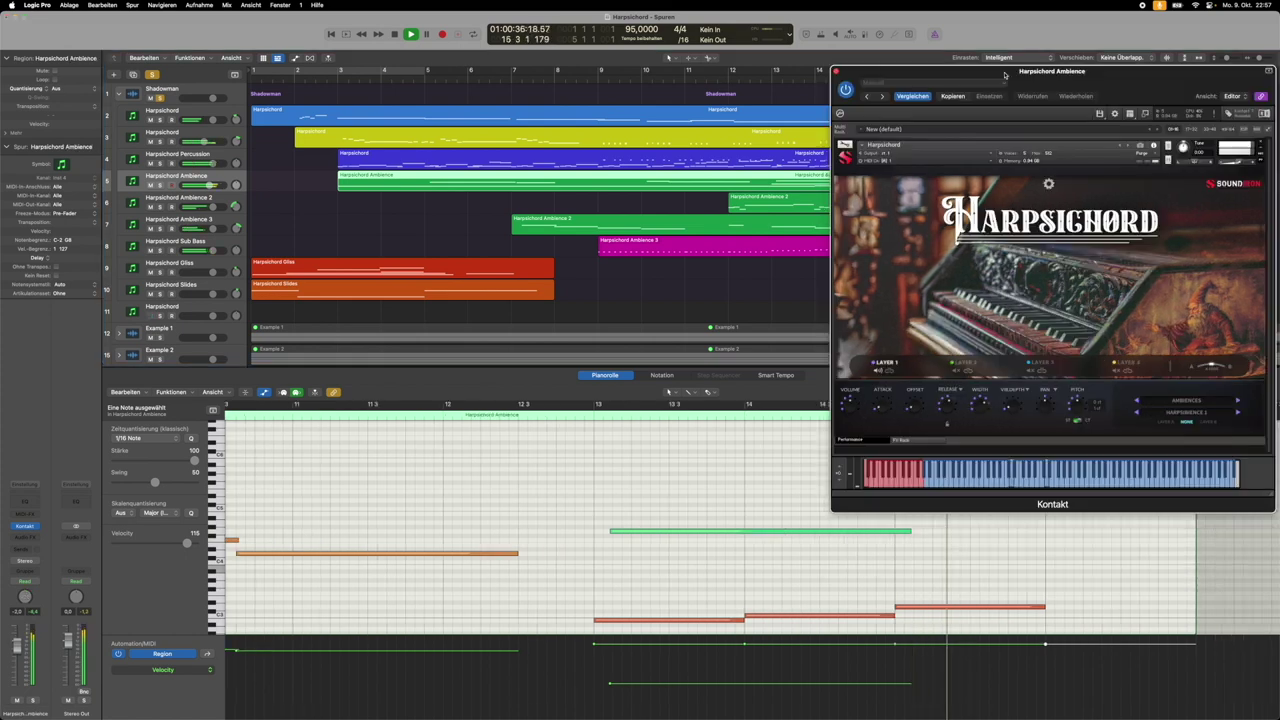
scroll(548, 163, "right", 10)
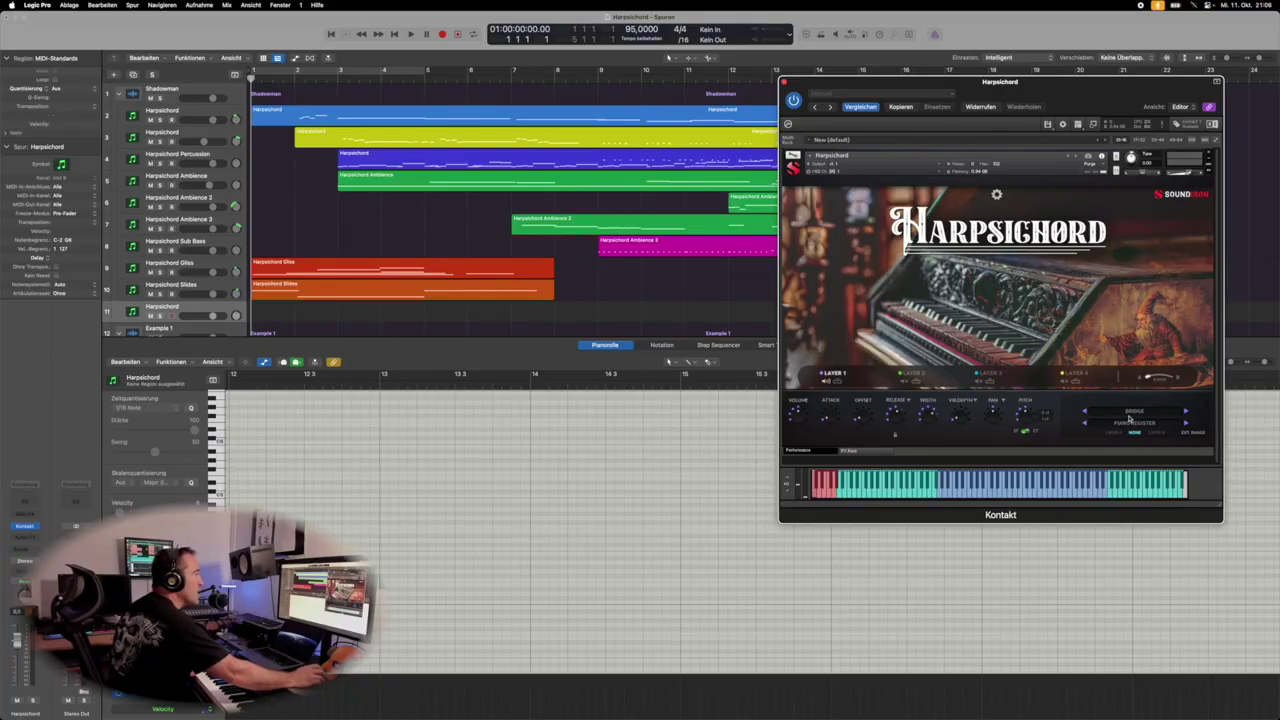
- Review the instrument's sound layers and set Layer 1 to the Soundboard position with the Piano Register articulation
left_click(914, 376)
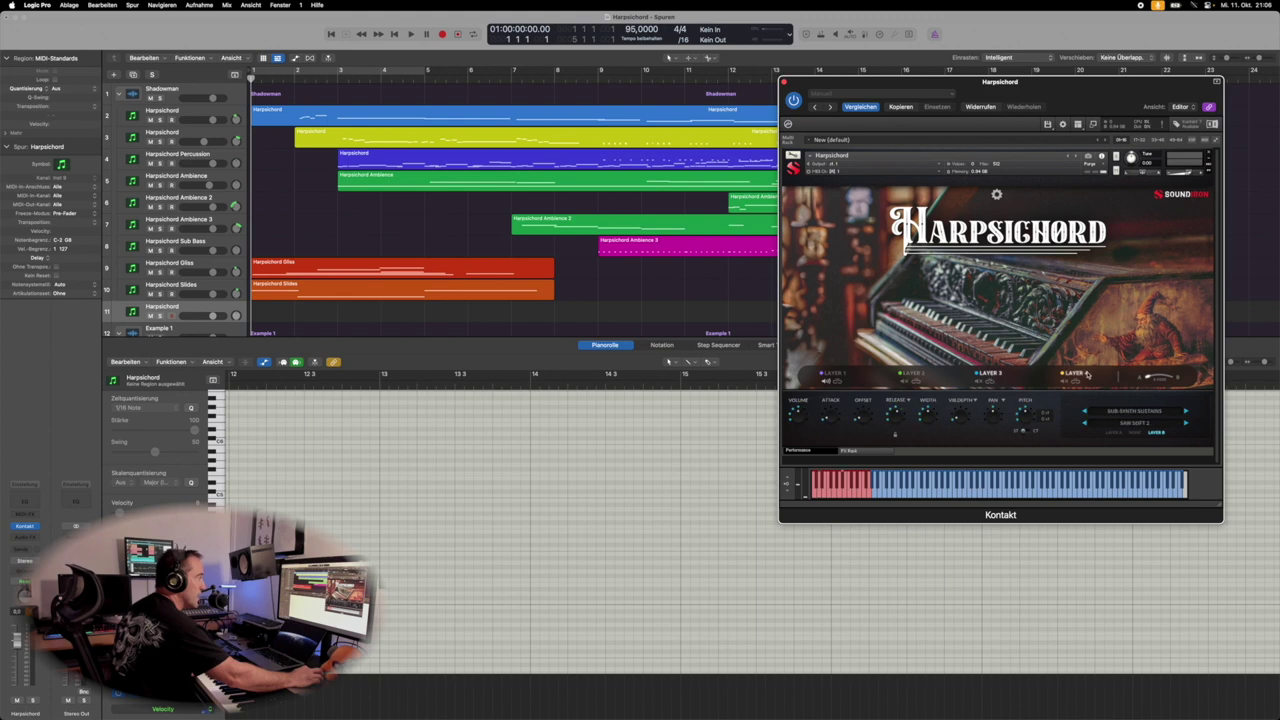
left_click(839, 376)
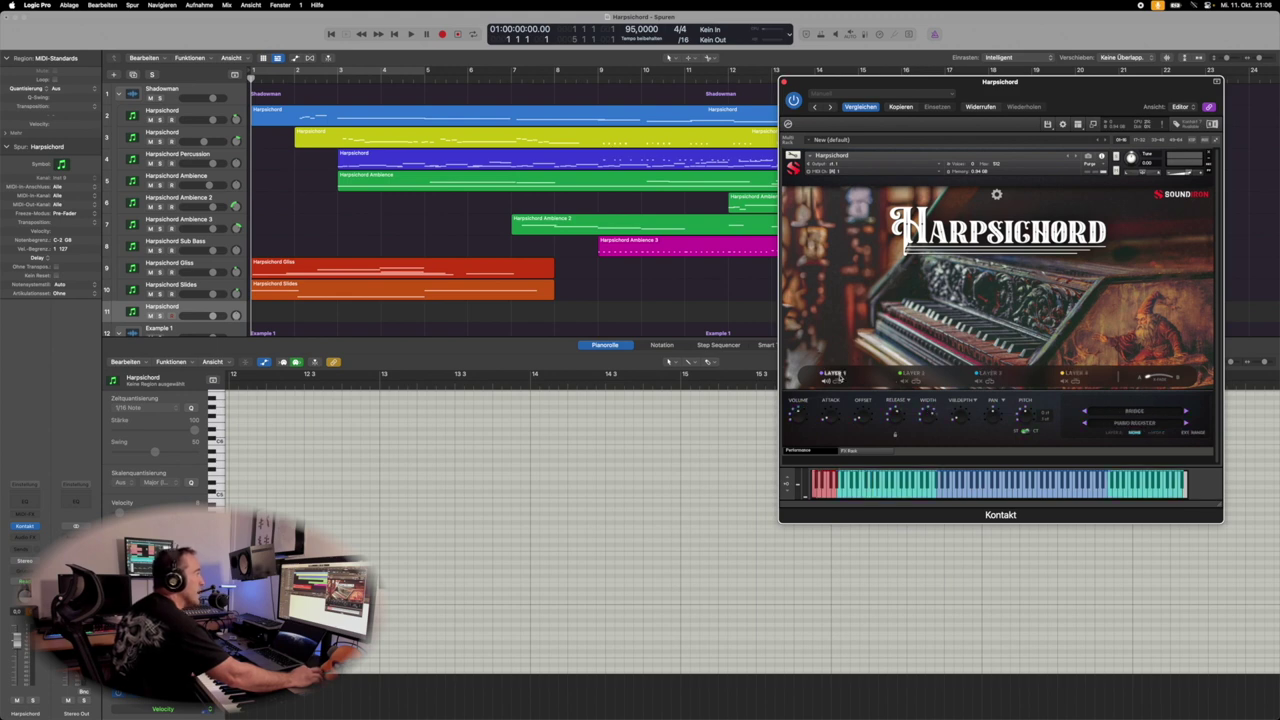
left_click(1134, 412)
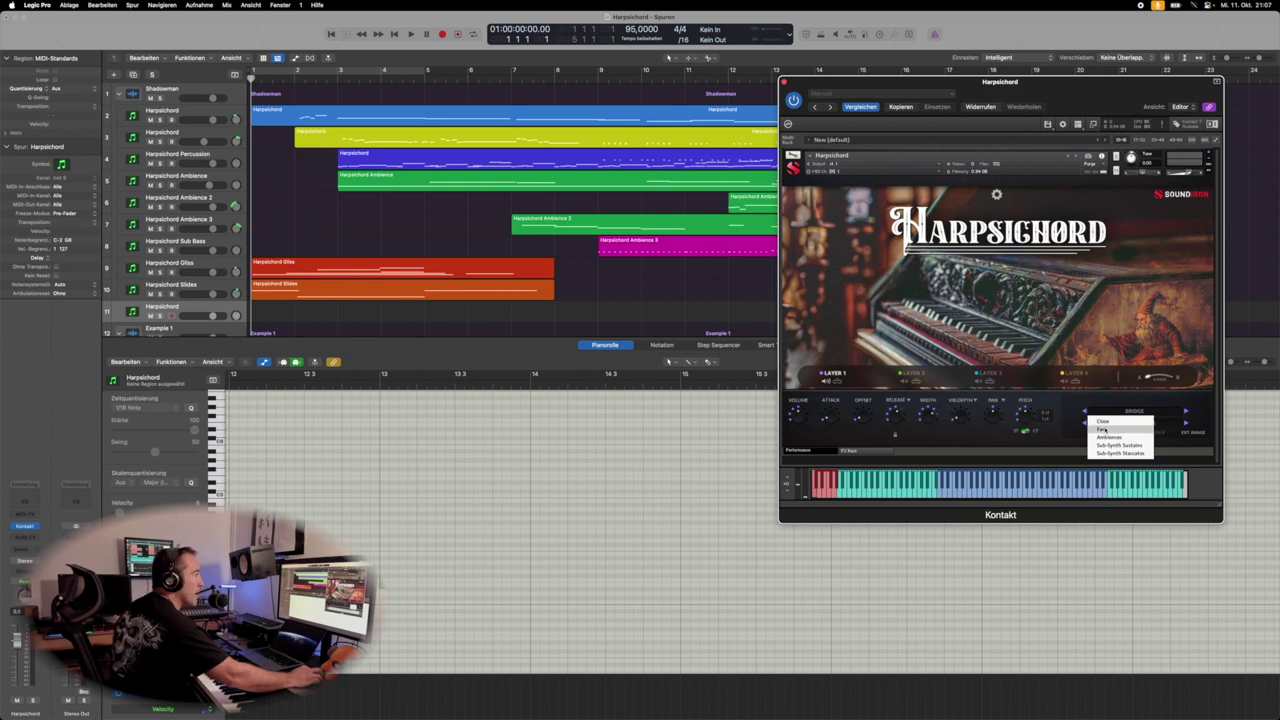
left_click(1153, 445)
left_click(1134, 424)
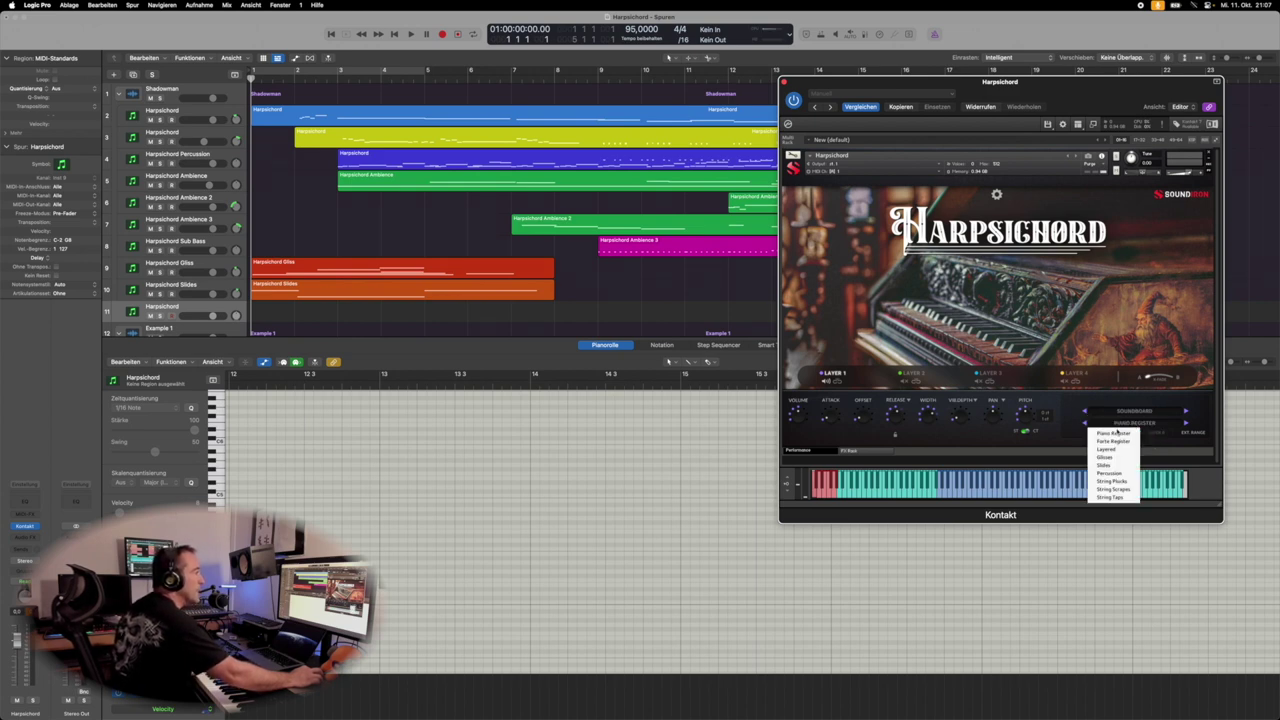
left_click(1114, 434)
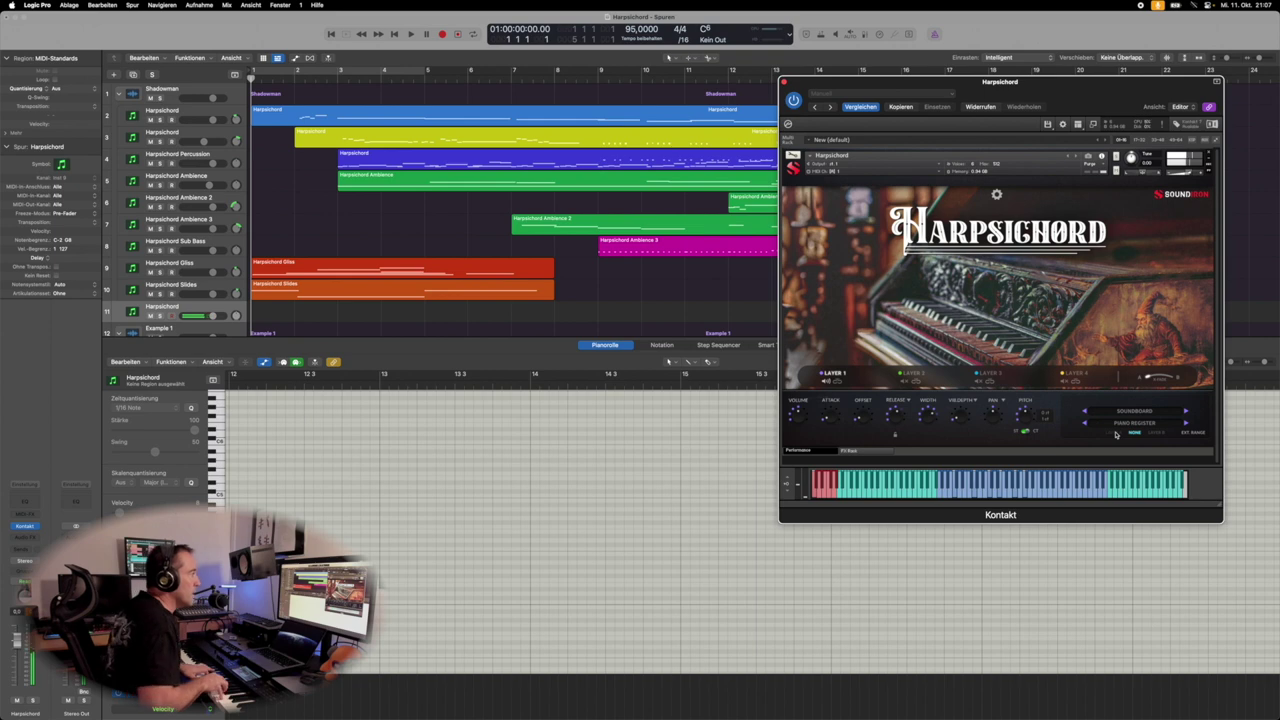
- Toggle Layer 1's extended range off and back on, and audition the Forte Register articulation
left_click(1190, 433)
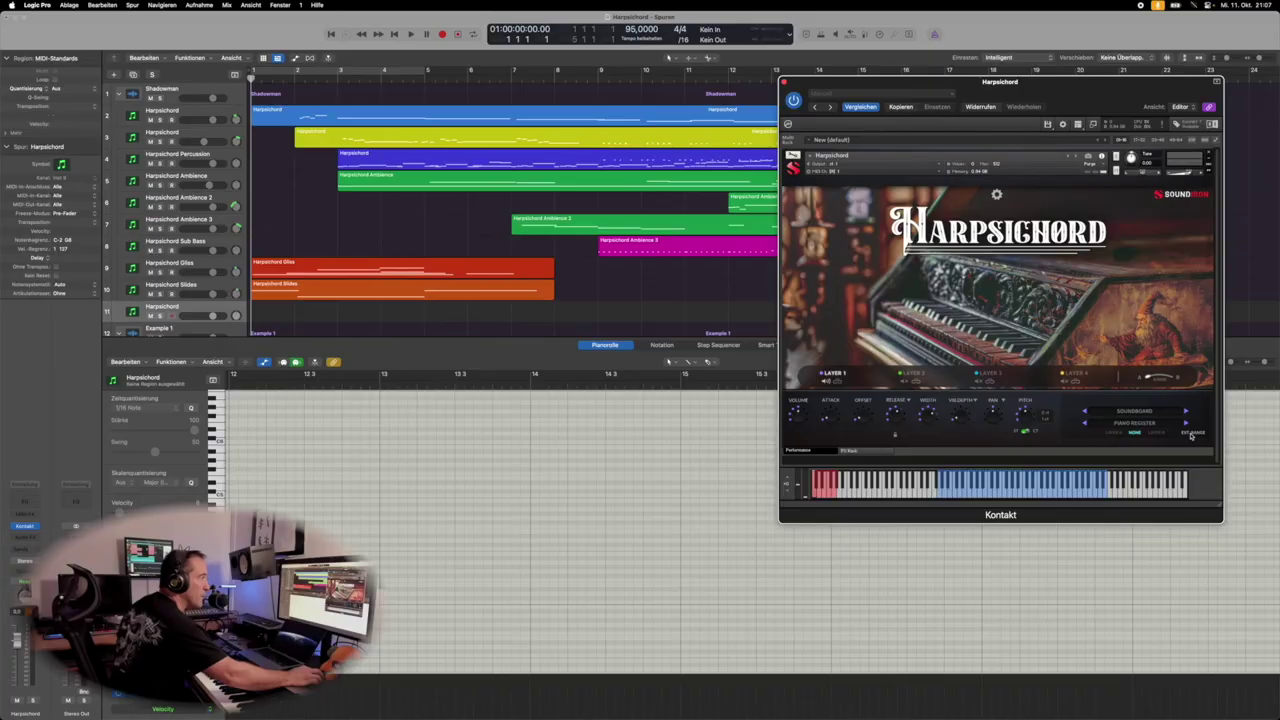
left_click(1193, 434)
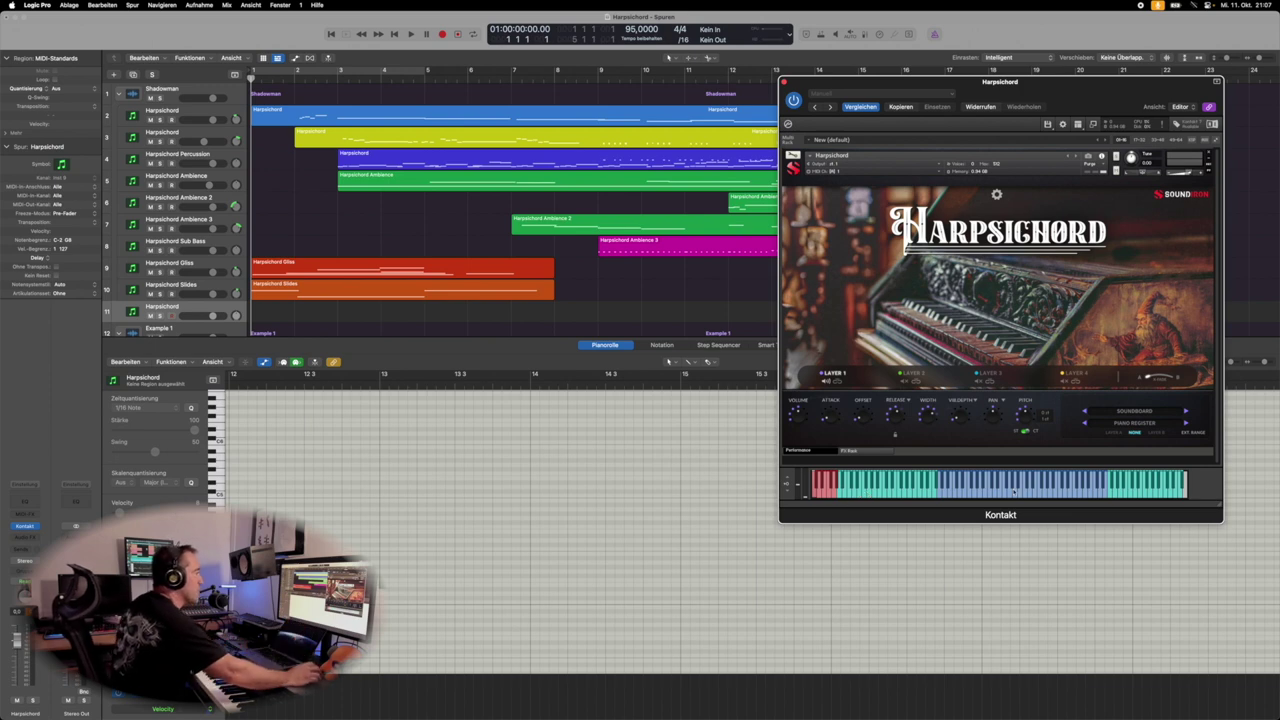
left_click(1132, 424)
left_click(1114, 441)
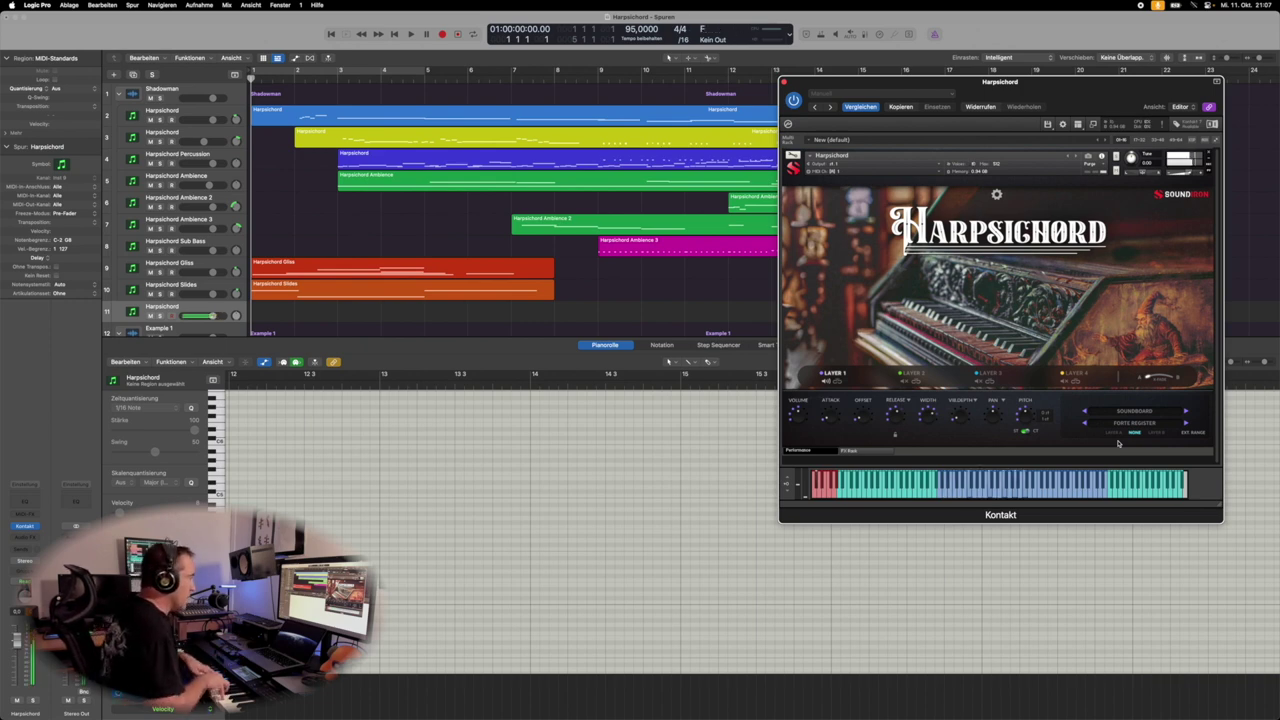
- Audition the Layered and Glisses articulations on Layer 1
left_click(1128, 424)
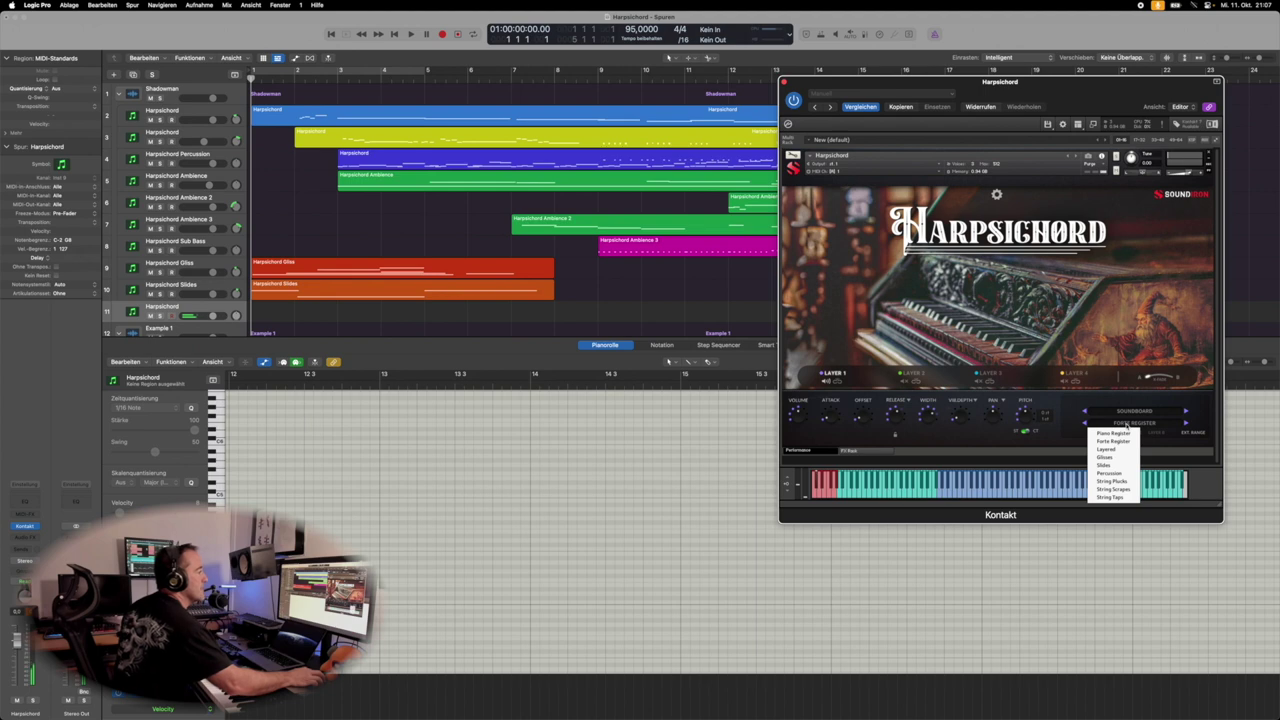
left_click(1121, 450)
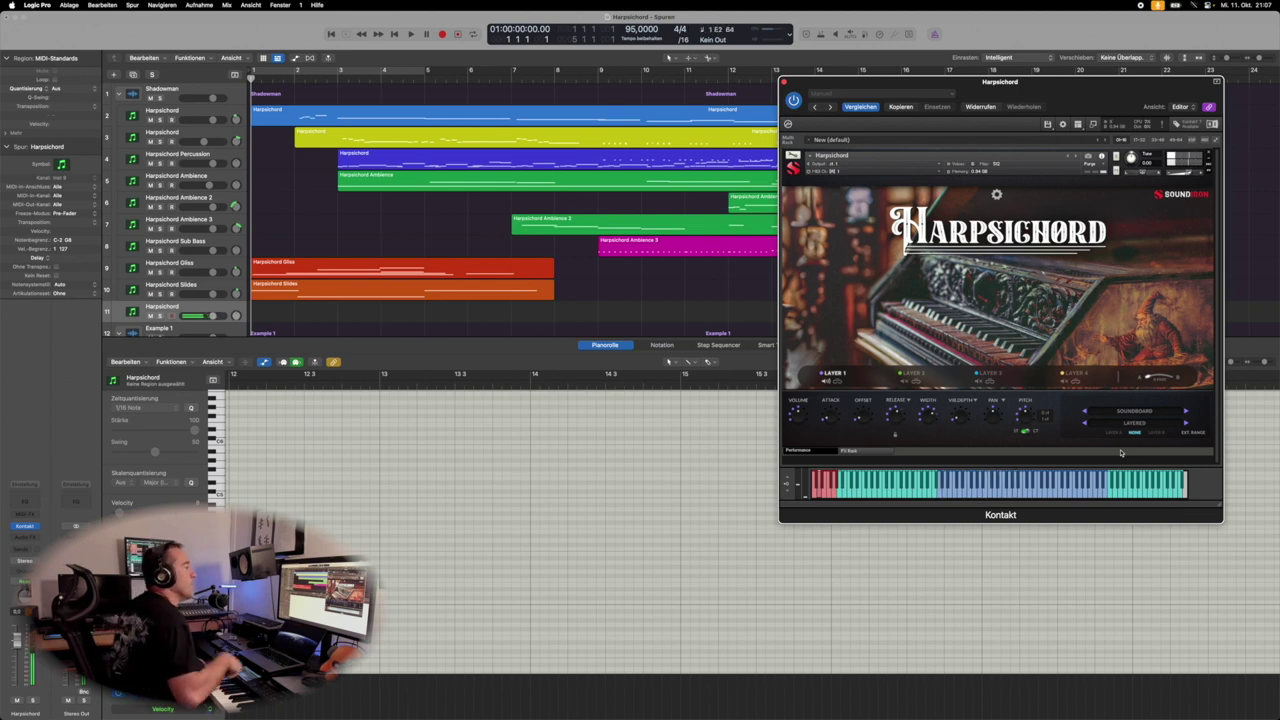
left_click(1134, 424)
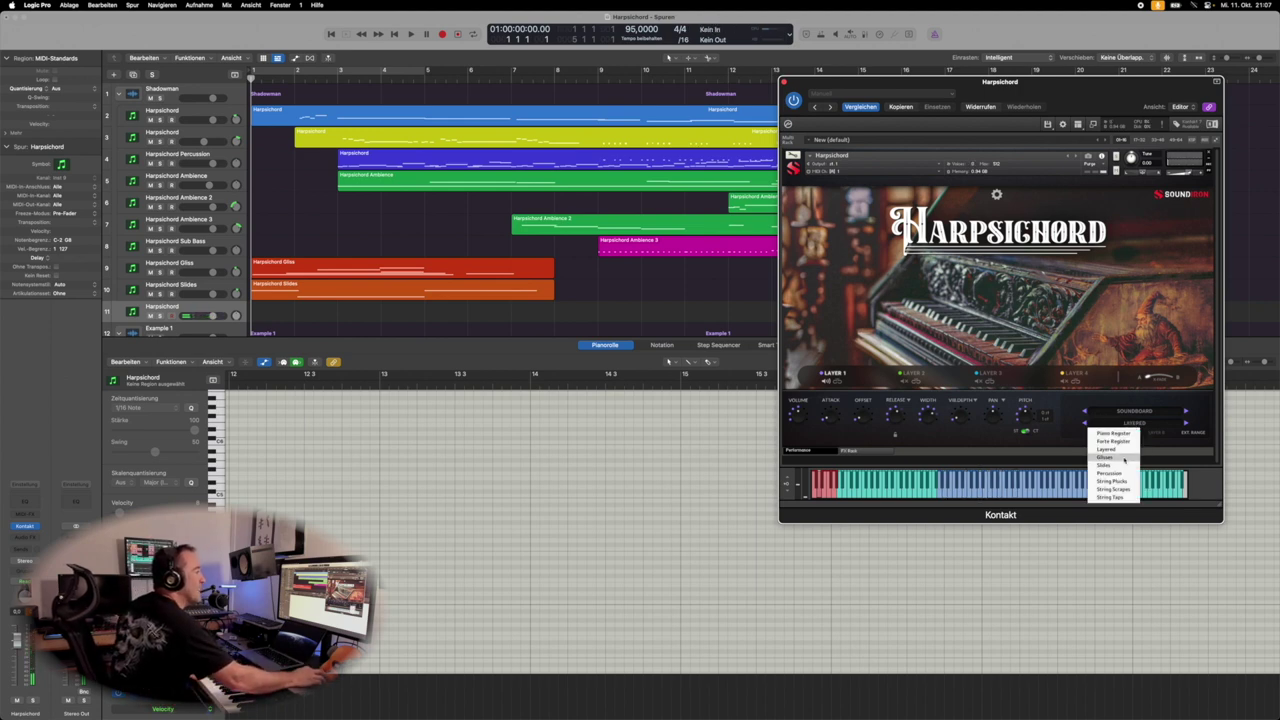
left_click(1124, 458)
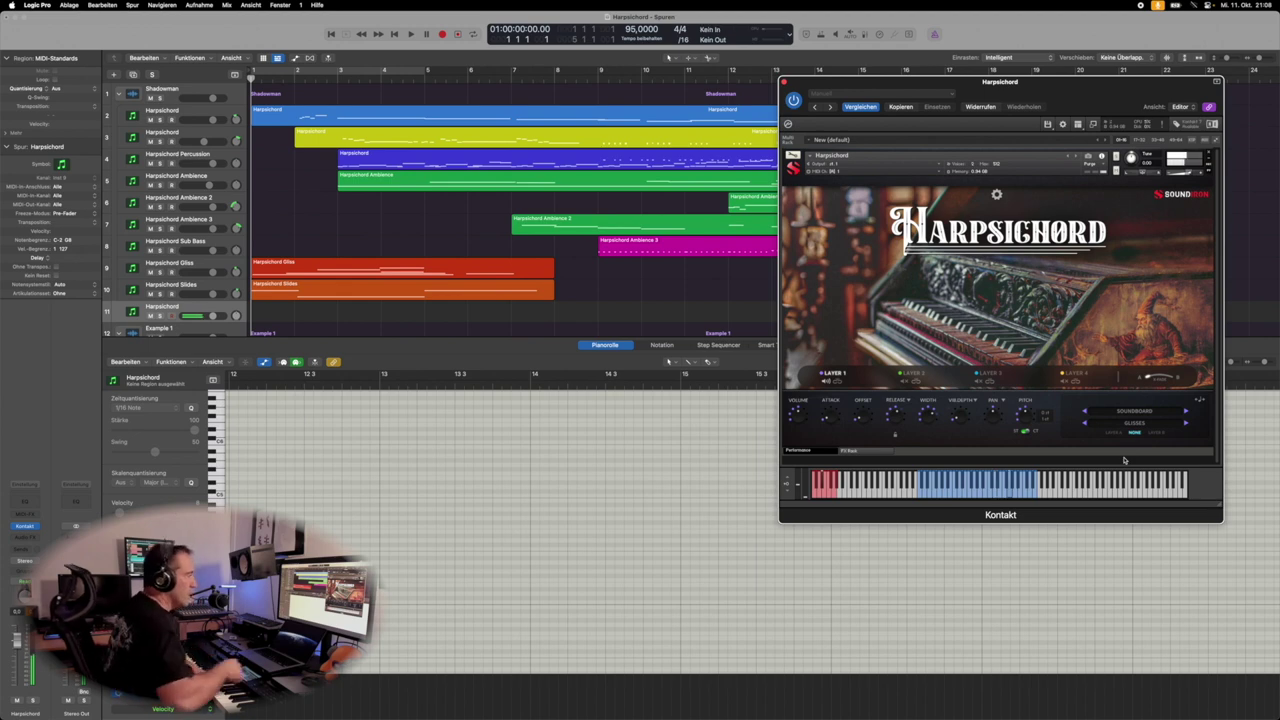
- Audition the Slides articulation on Layer 1 and switch the layer to Percussion
left_click(1140, 424)
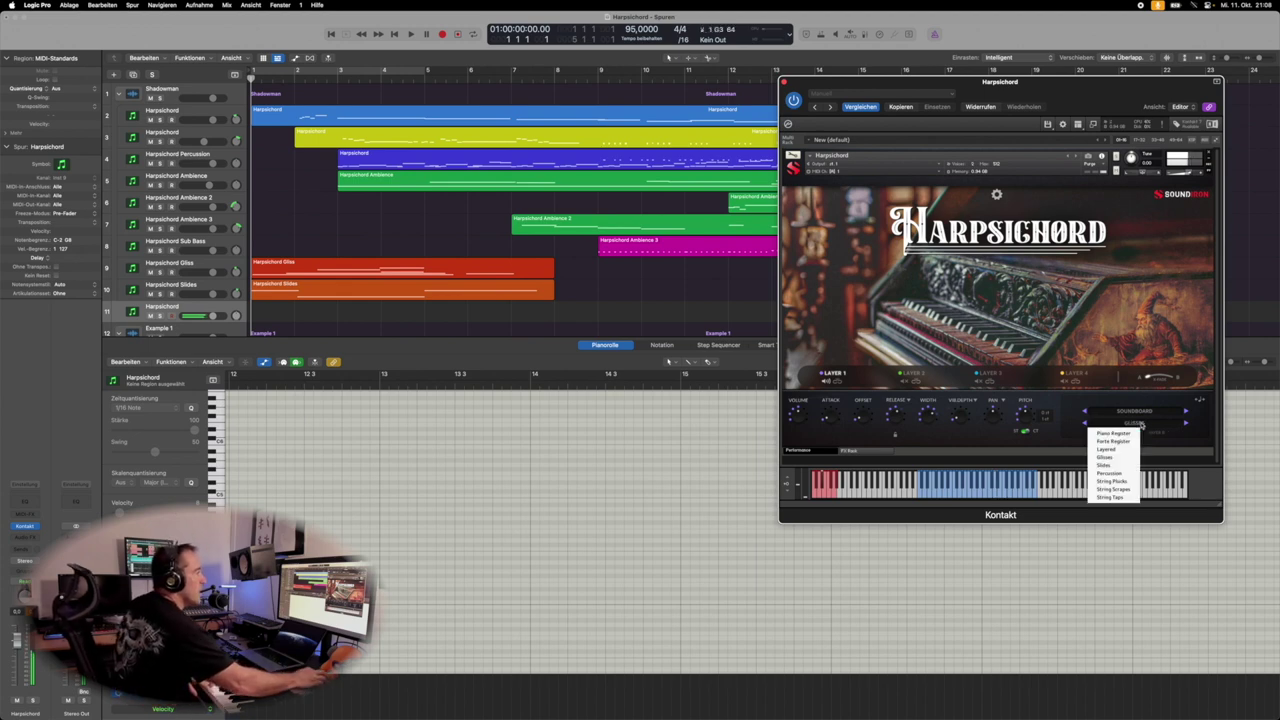
left_click(1110, 465)
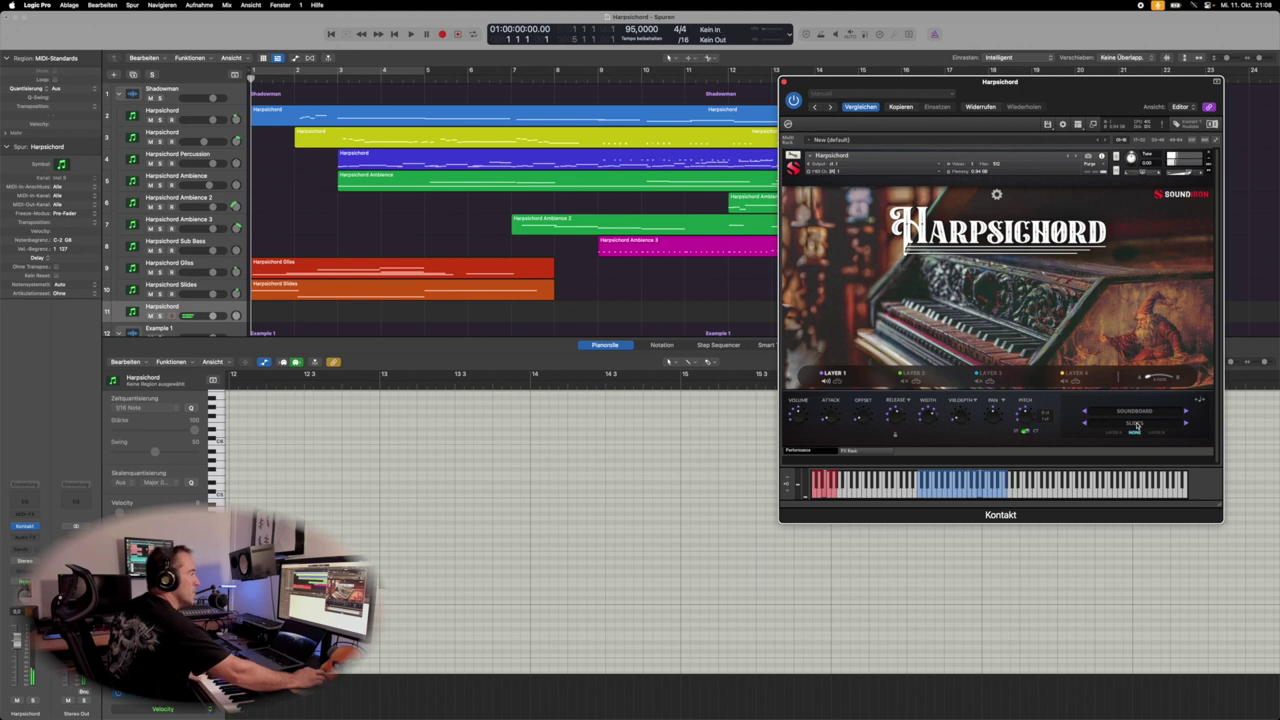
left_click(1136, 424)
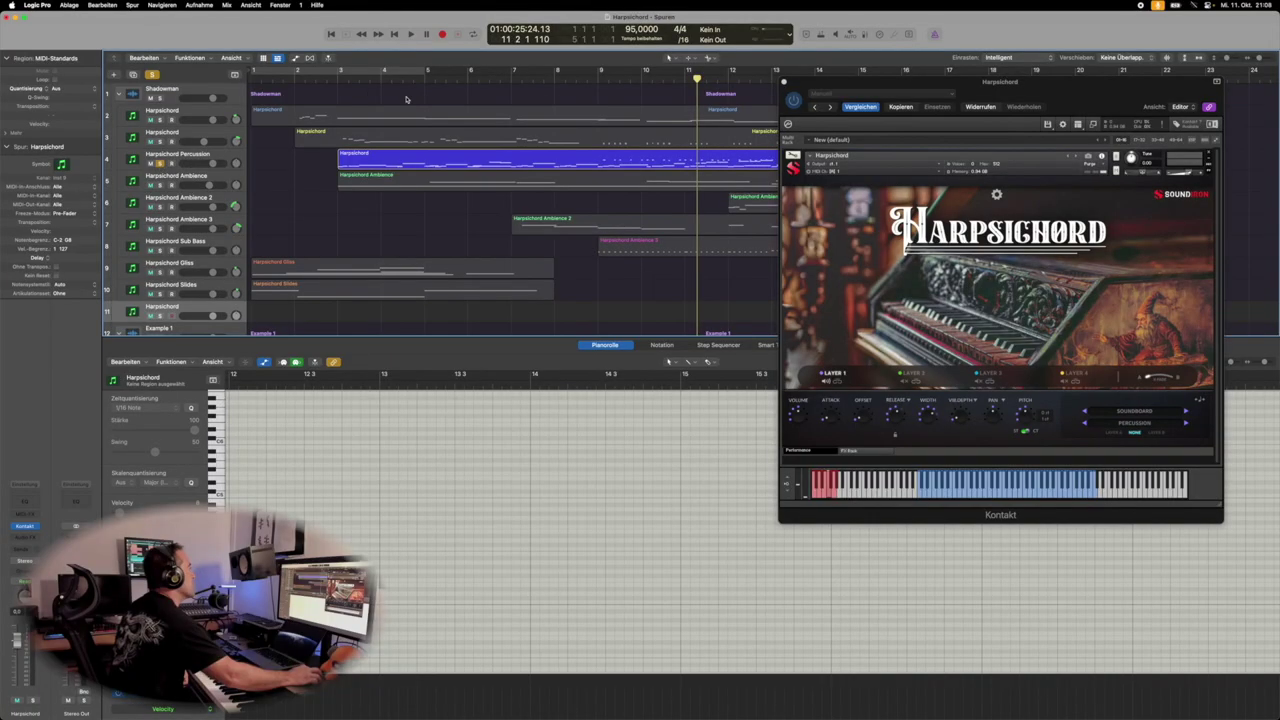
- Listen to the soloed Harpsichord Percussion track from just before bar 3 and from mid-bar 8, and clear the solo
left_click(333, 79)
key("space")
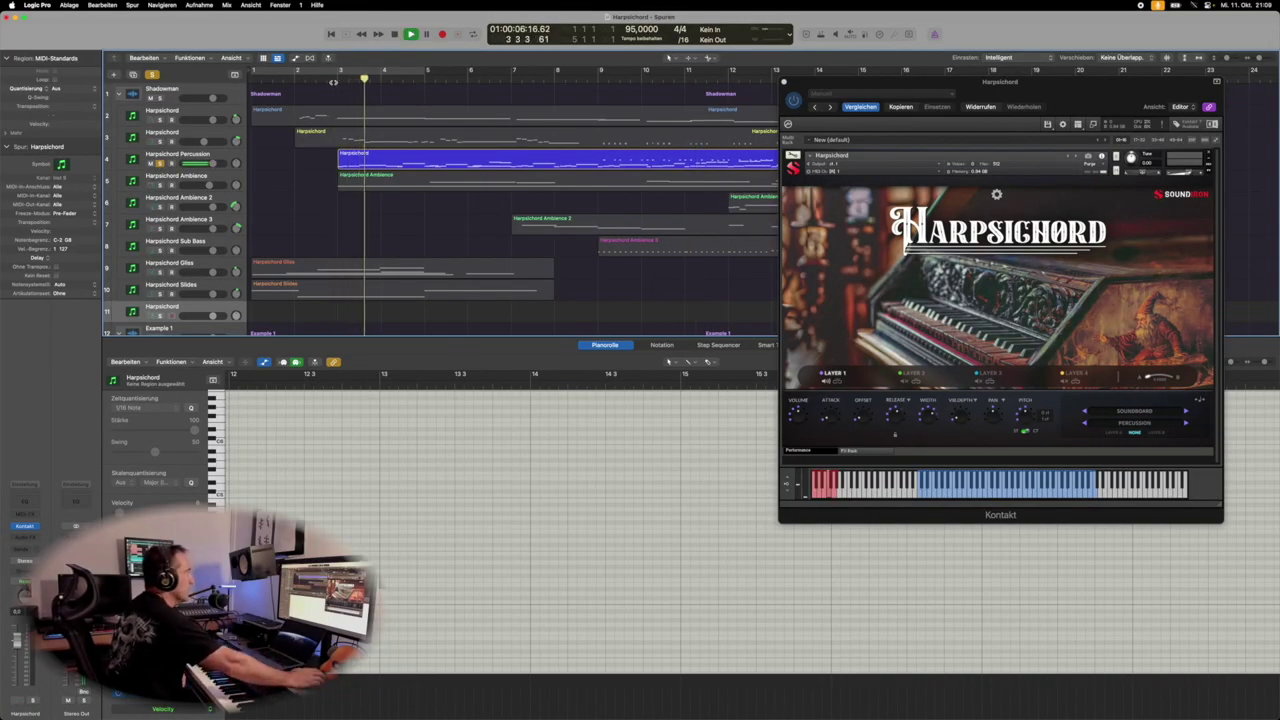
left_click(578, 78)
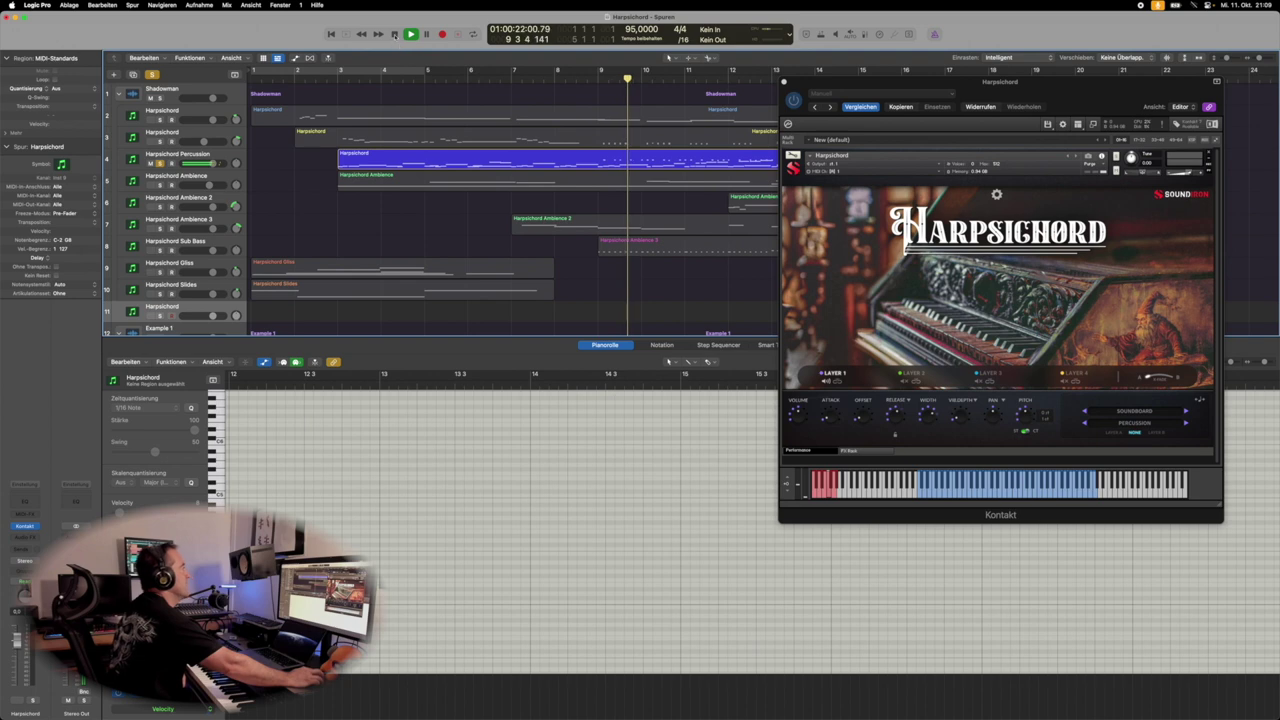
left_click(394, 34)
left_click(153, 76)
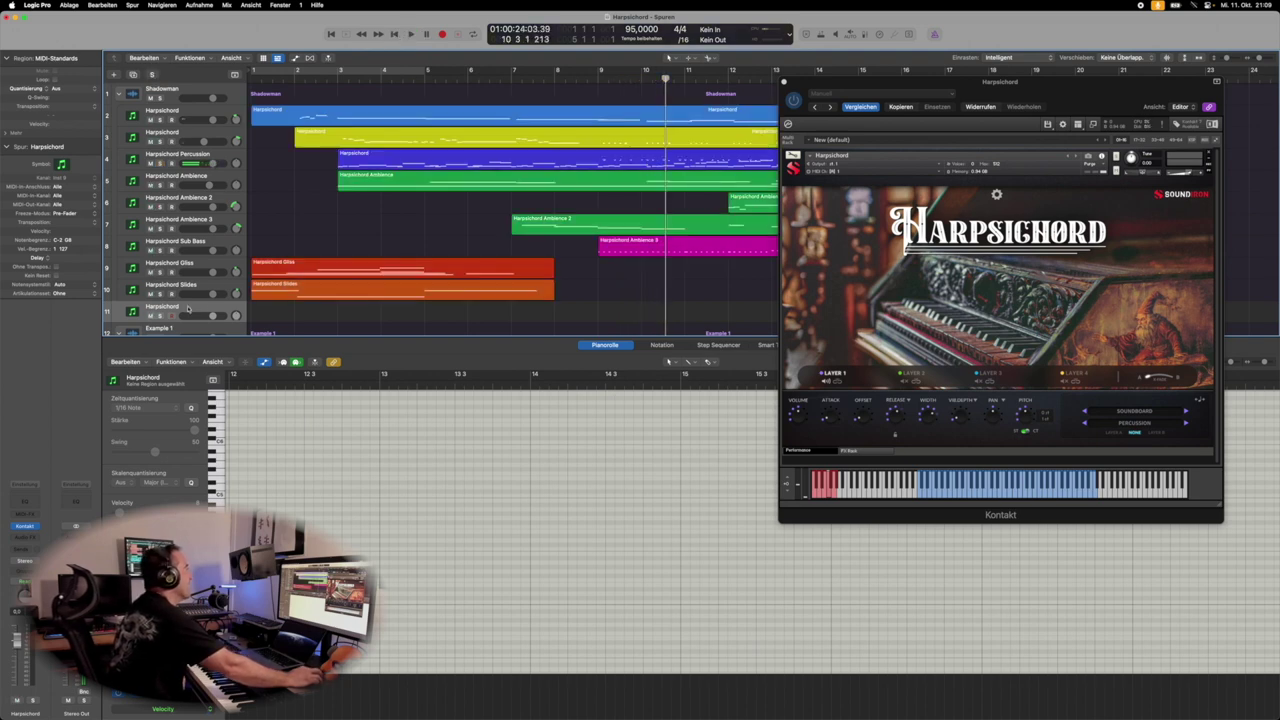
- Audition the String Plucks articulation on Layer 1 and switch the layer to String Scrapes
left_click(1136, 424)
left_click(1136, 424)
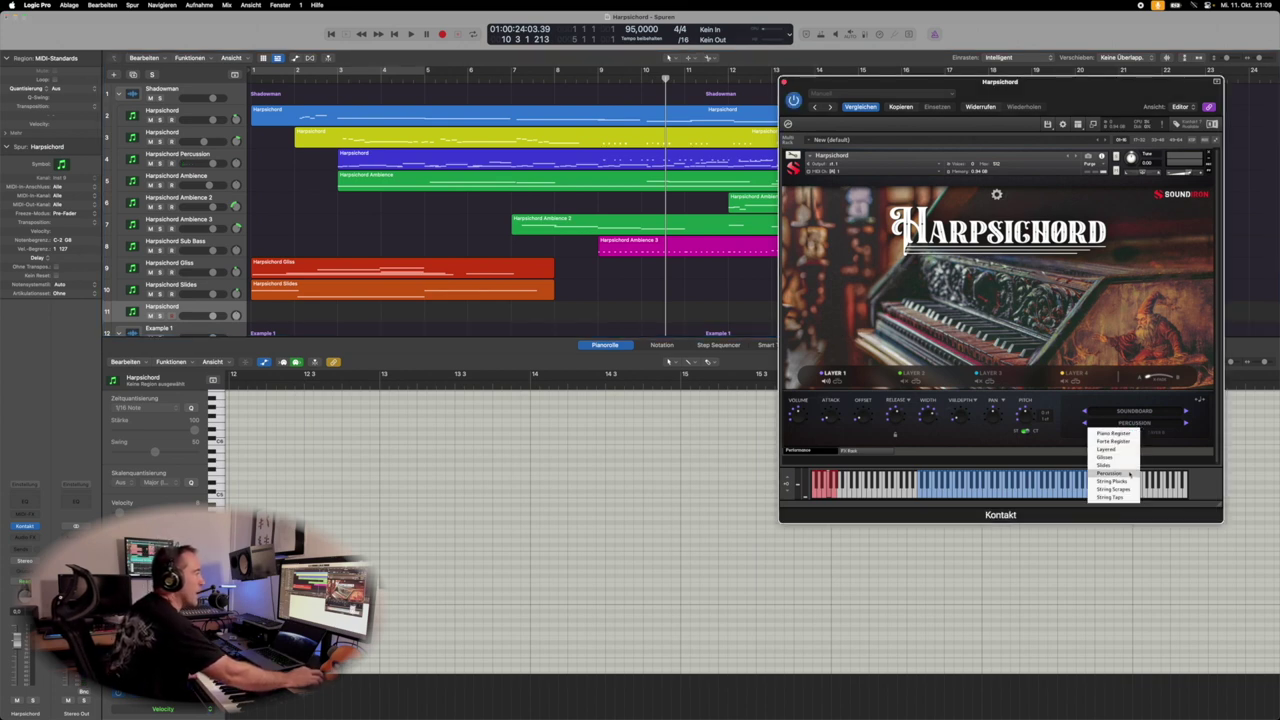
left_click(1128, 482)
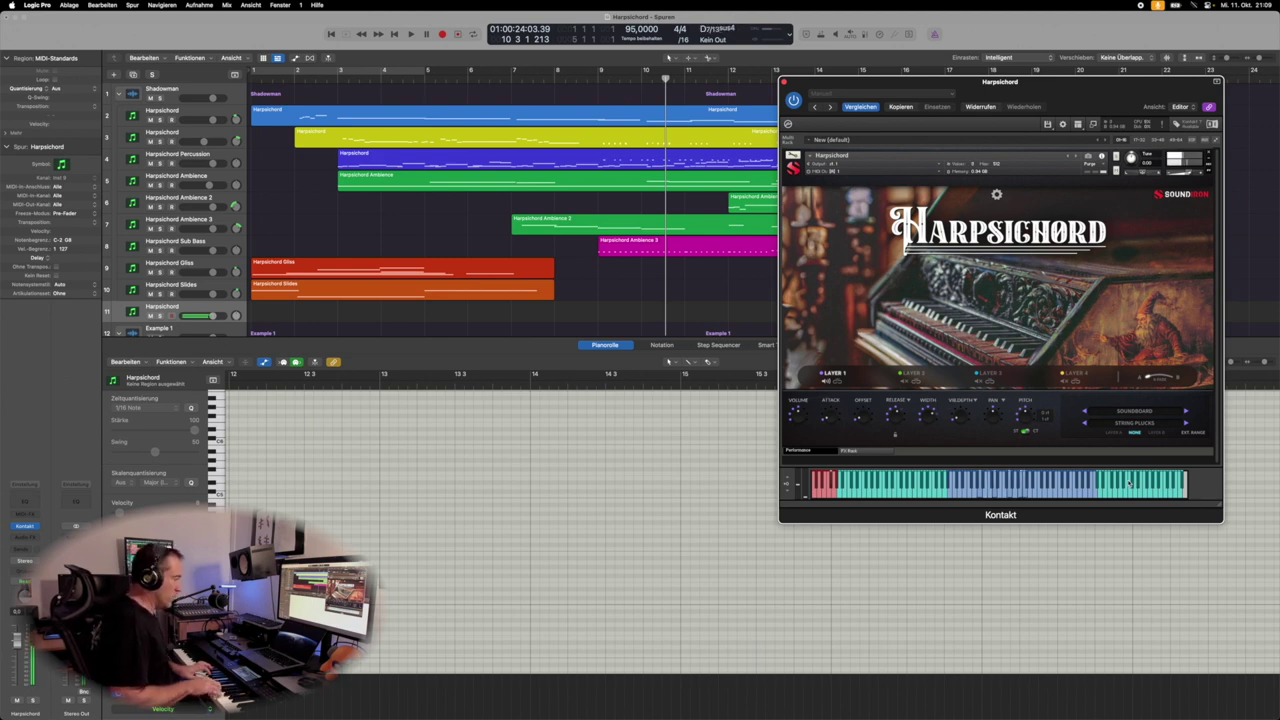
left_click(1150, 425)
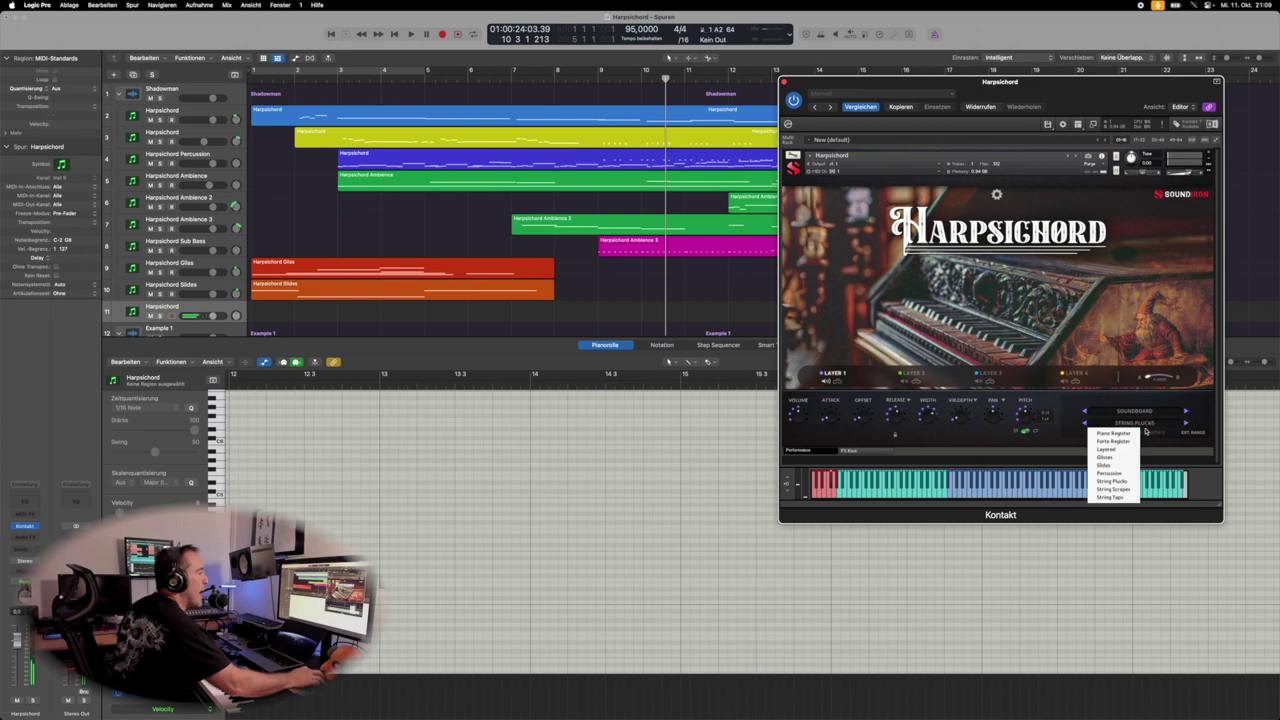
left_click(1124, 490)
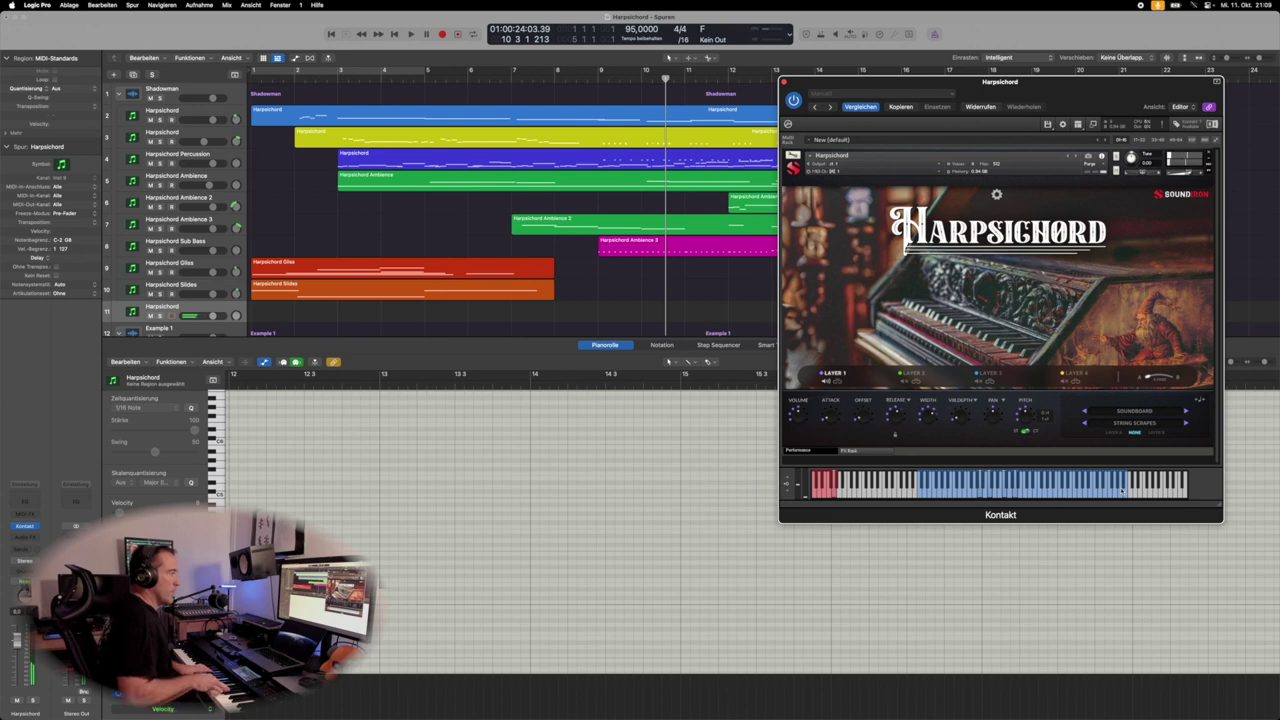
- Audition the String Taps articulation and the Ambiences sounds on Layer 1, and look through the Harpsibience list
left_click(1135, 423)
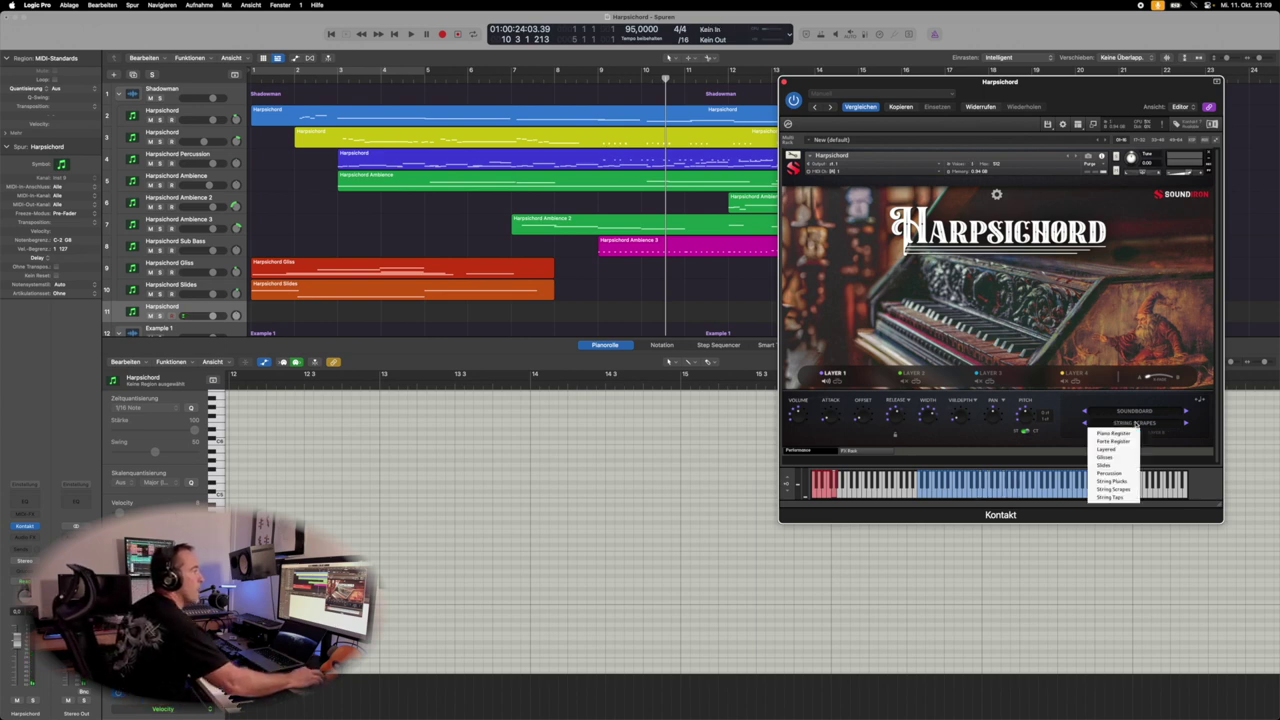
left_click(1114, 497)
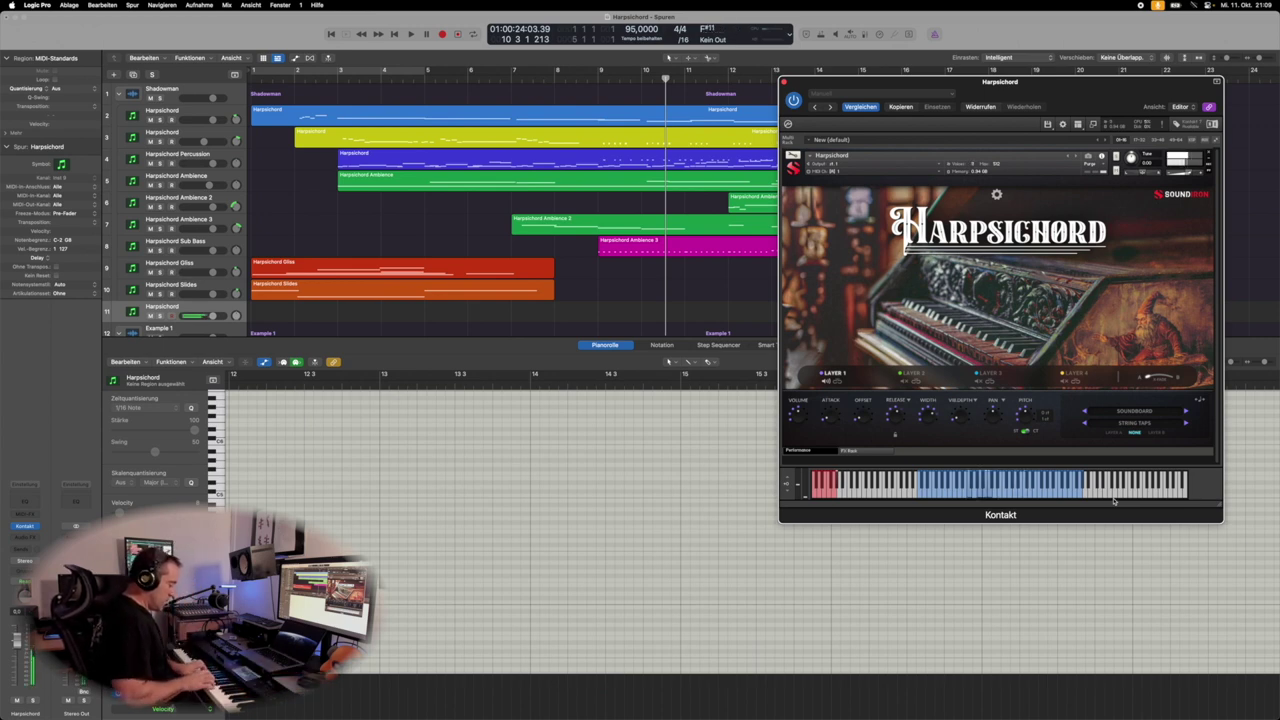
left_click(1118, 411)
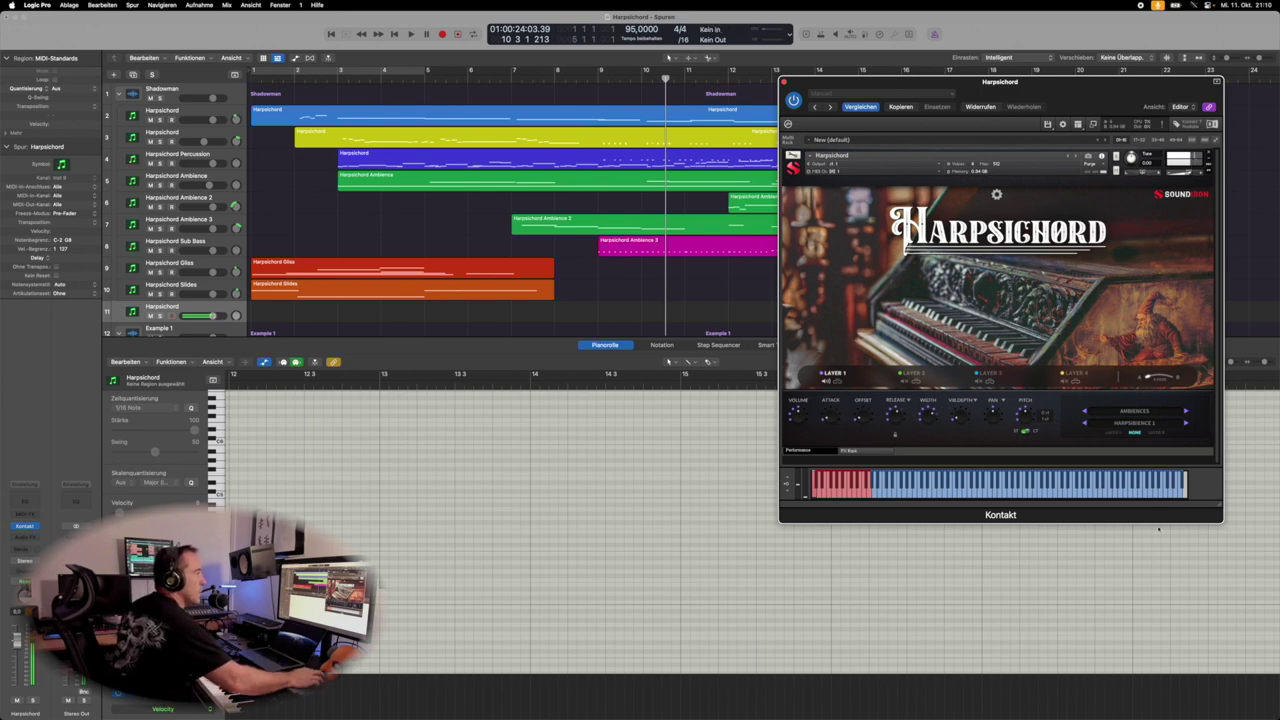
left_click(1148, 425)
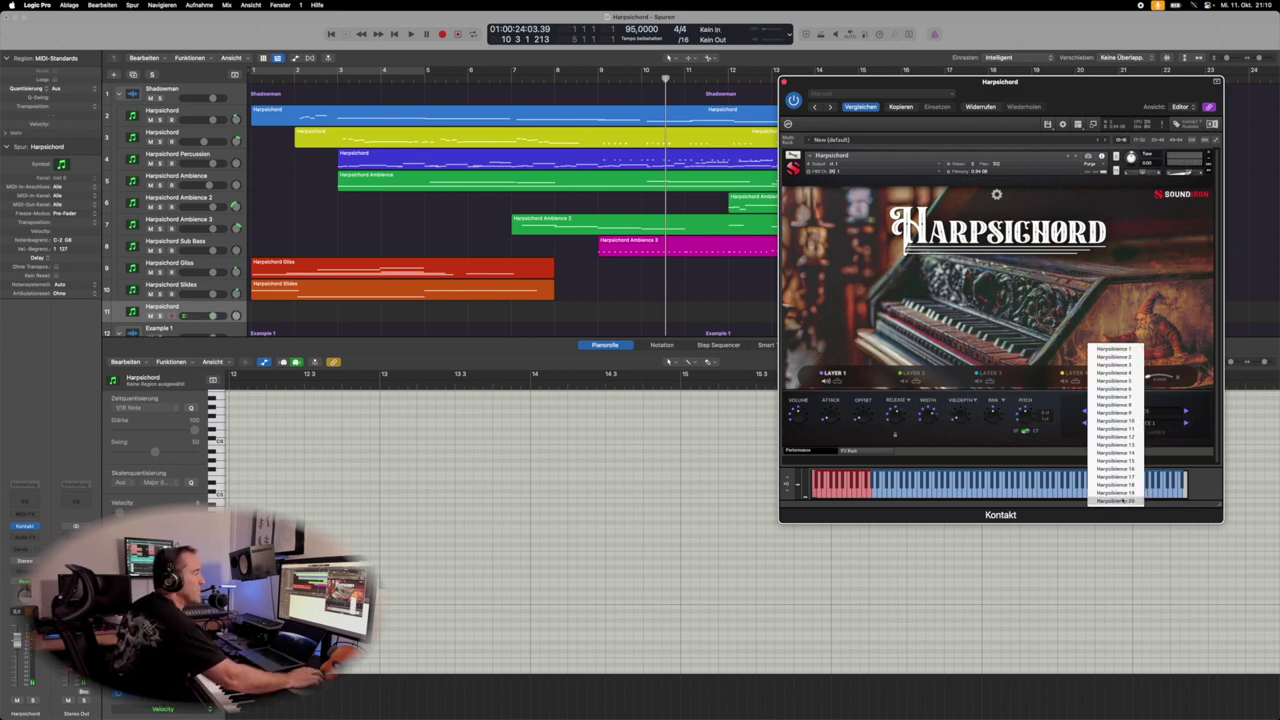
left_click(1122, 437)
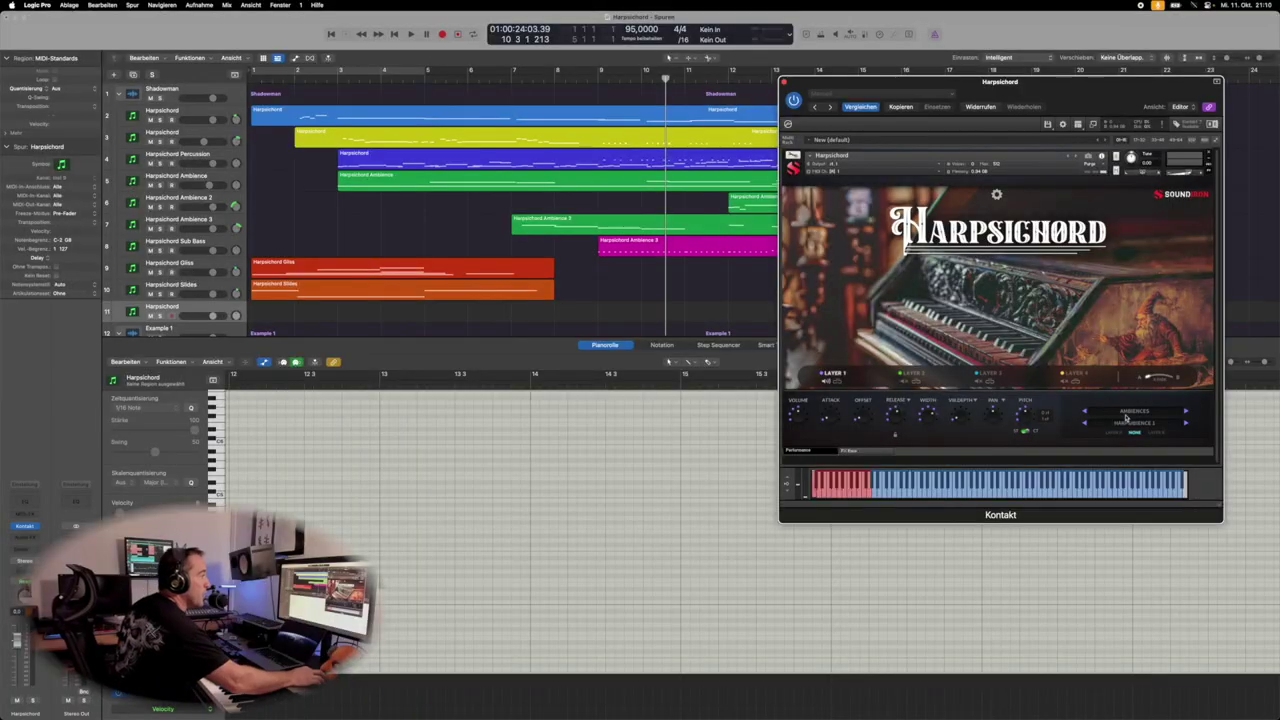
- Switch Layer 1 to Sub-Synth Sustains and audition the Sine and Saw Hard Wide 1 sounds
left_click(1128, 420)
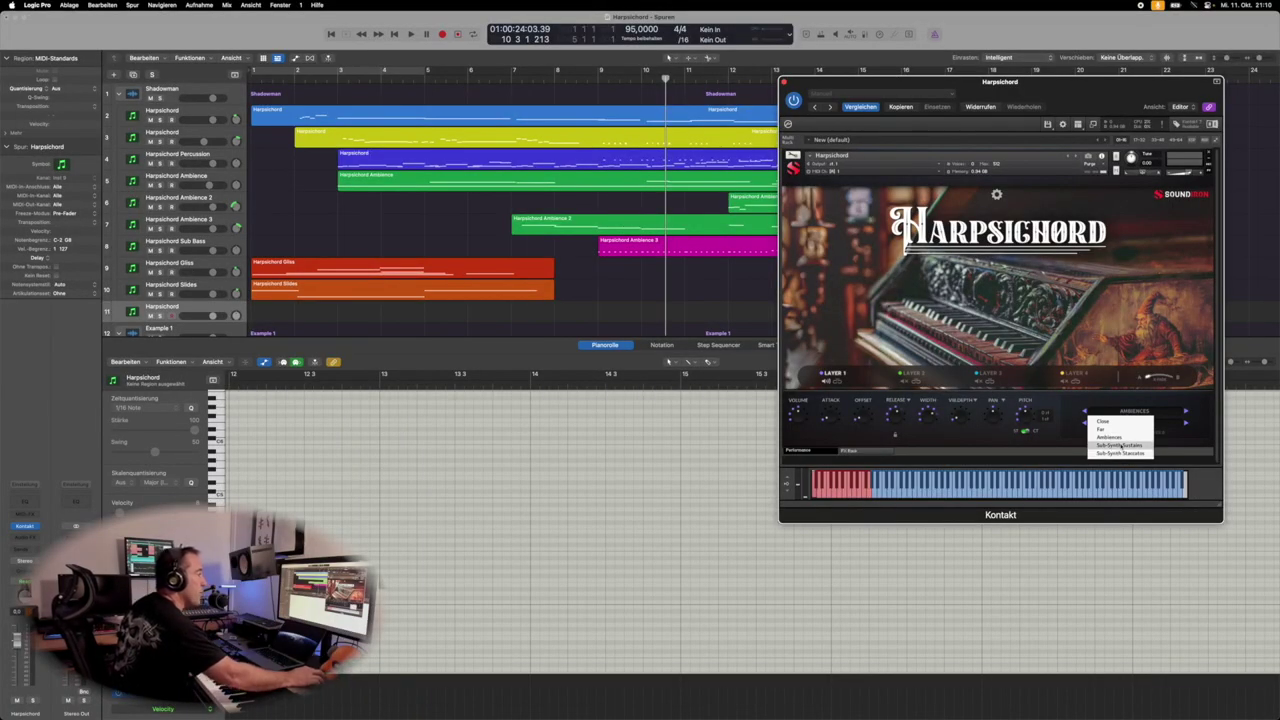
left_click(1120, 445)
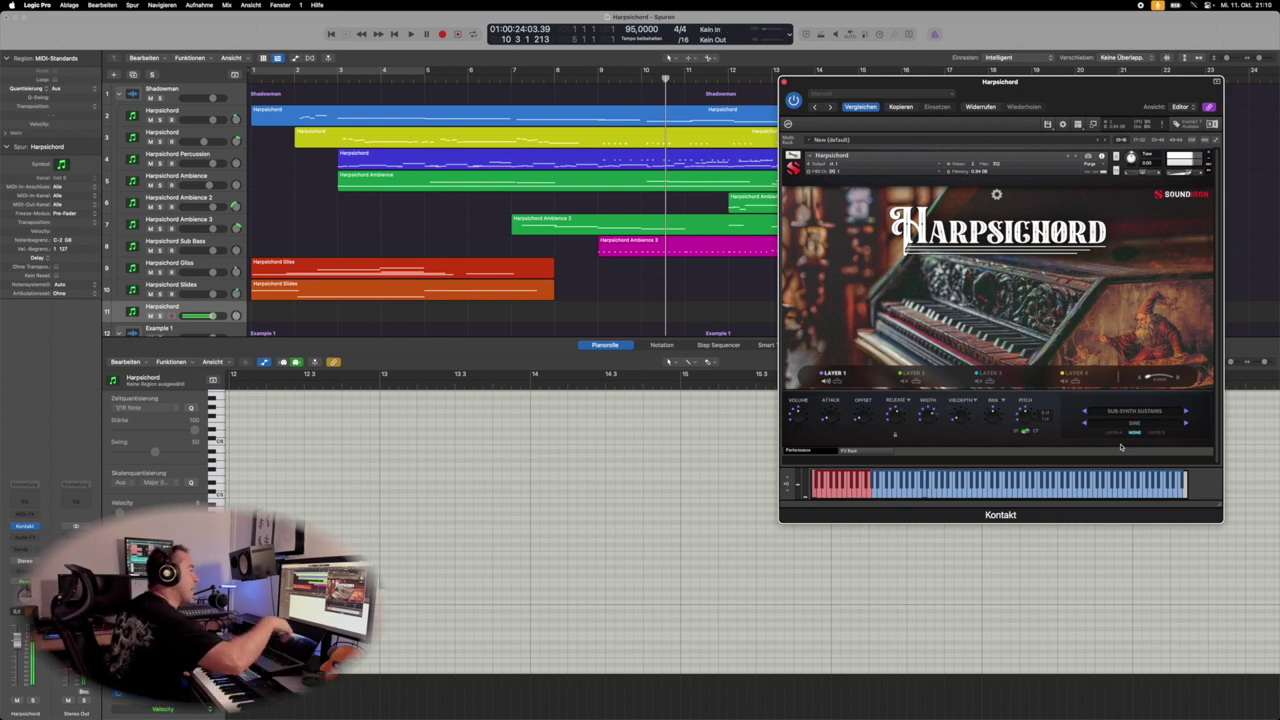
left_click(1134, 422)
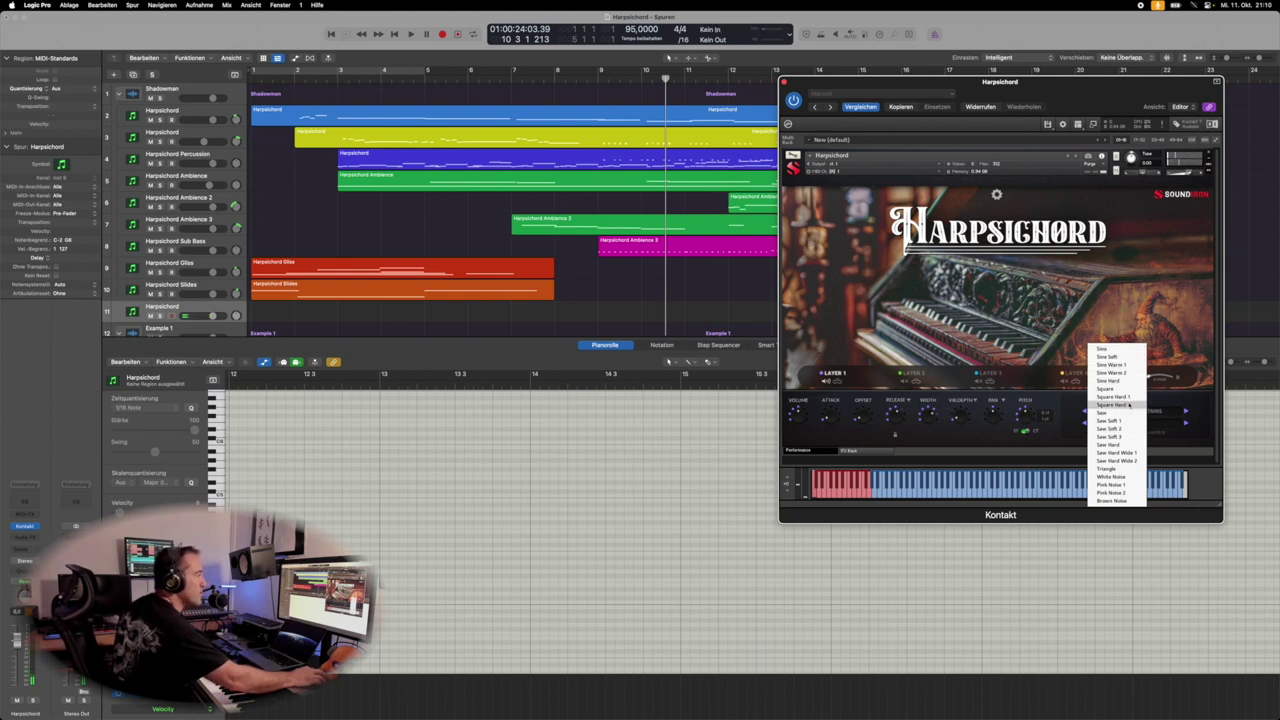
left_click(1124, 455)
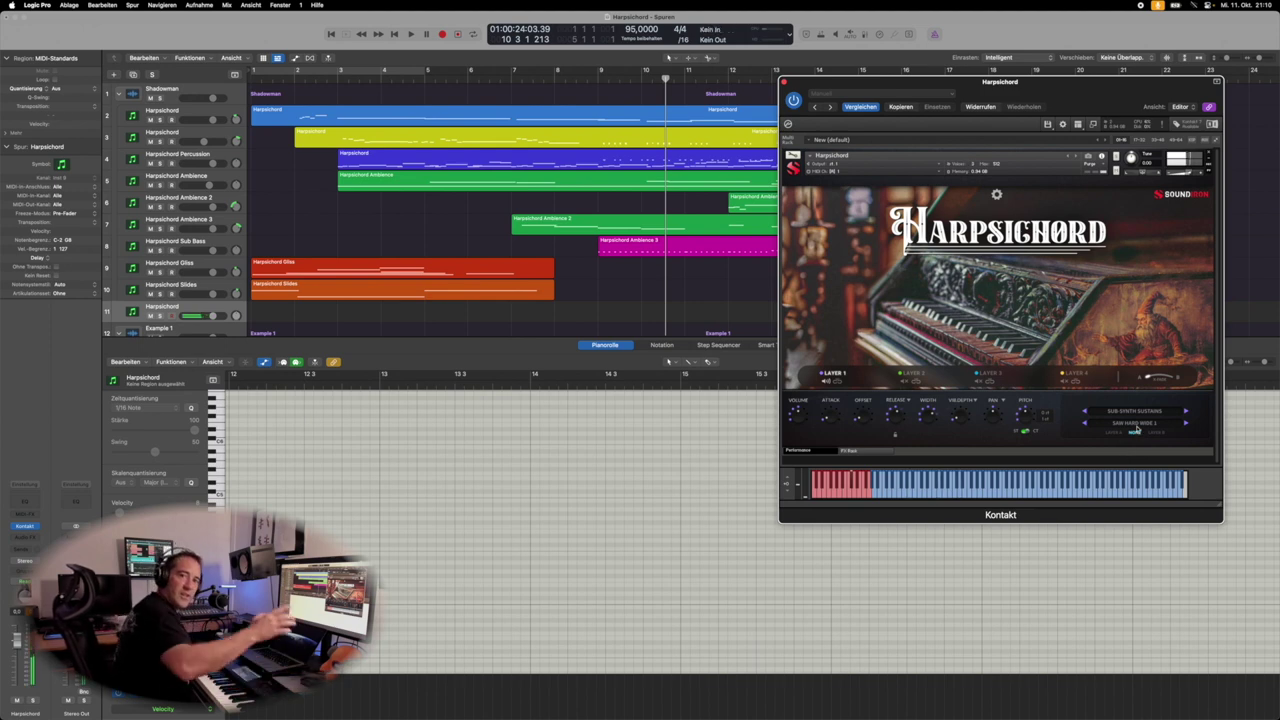
left_click(1136, 427)
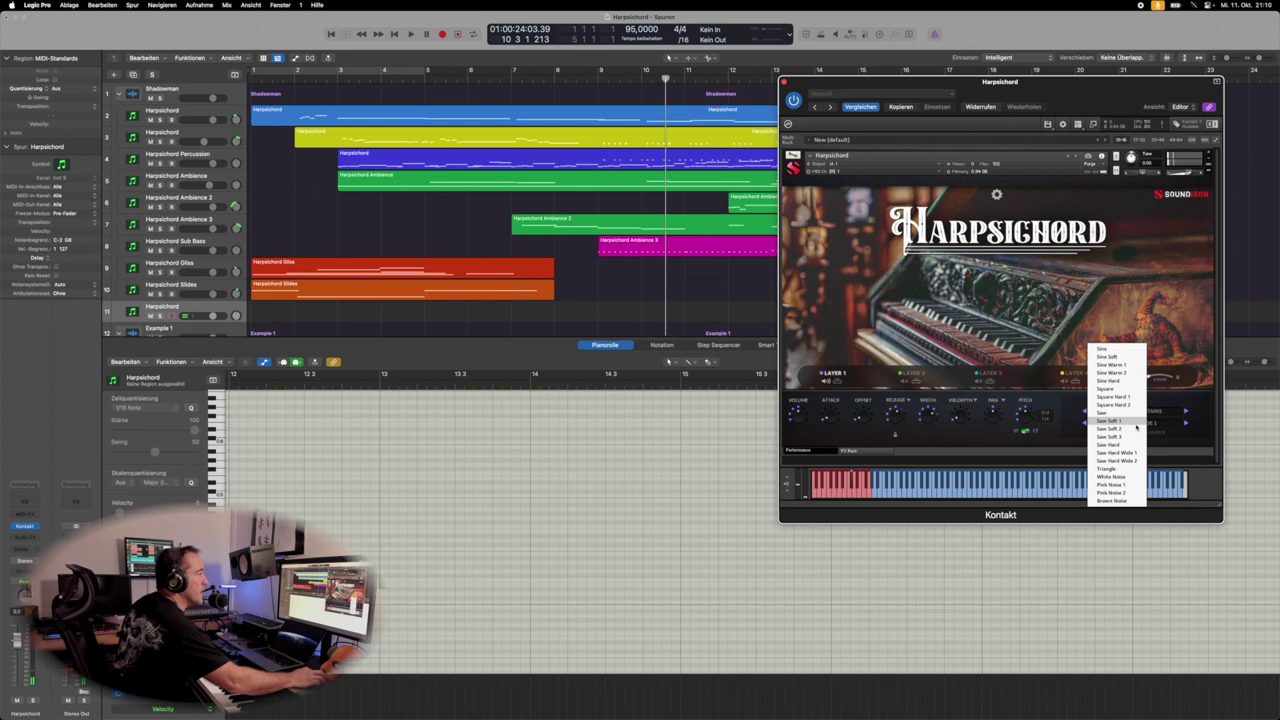
left_click(1067, 432)
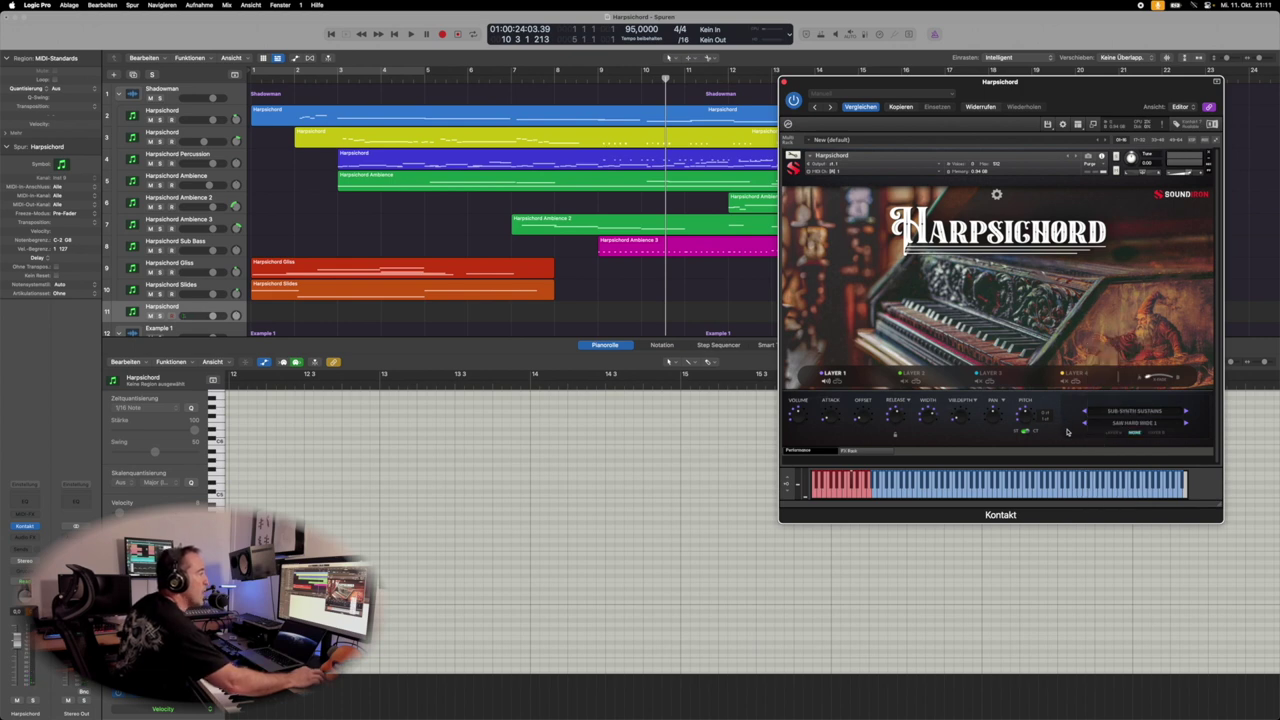
- Audition Sub-Synth Staccatos with Saw Hard Wide 1 on Layer 1, and return the layer to the Soundboard Piano Register
left_click(1138, 413)
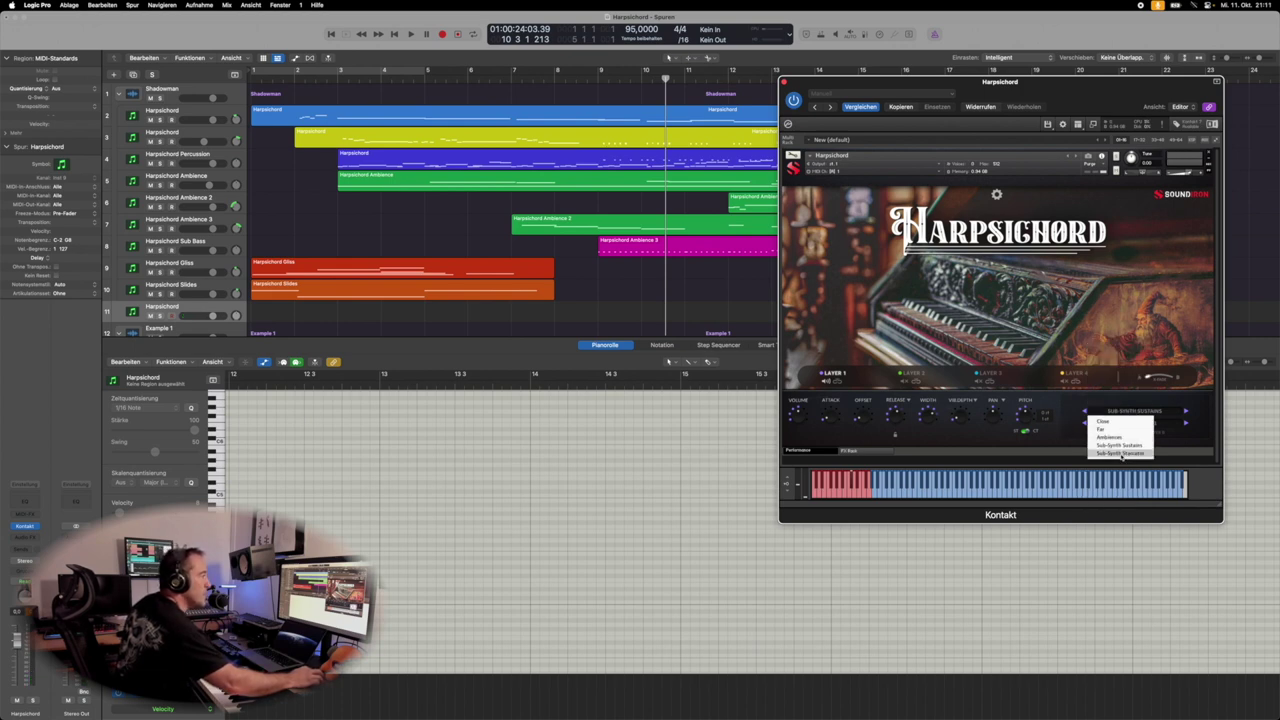
left_click(1121, 454)
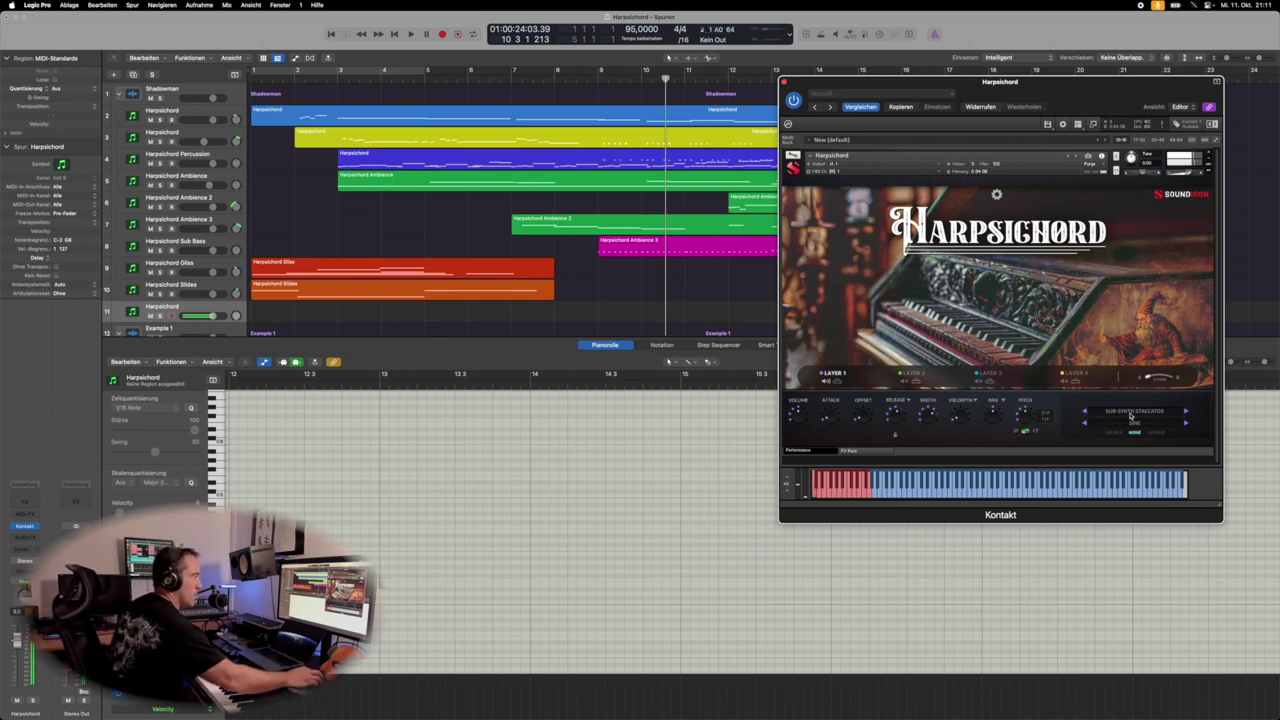
left_click(1133, 423)
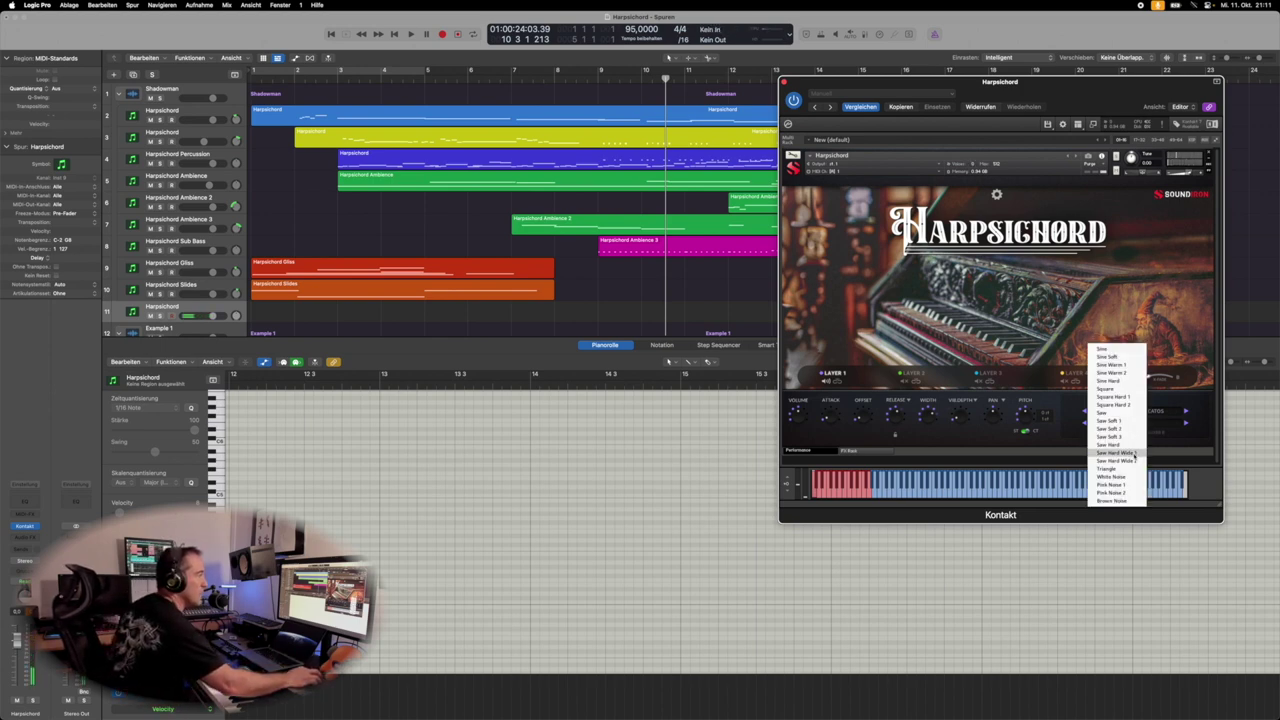
left_click(1133, 453)
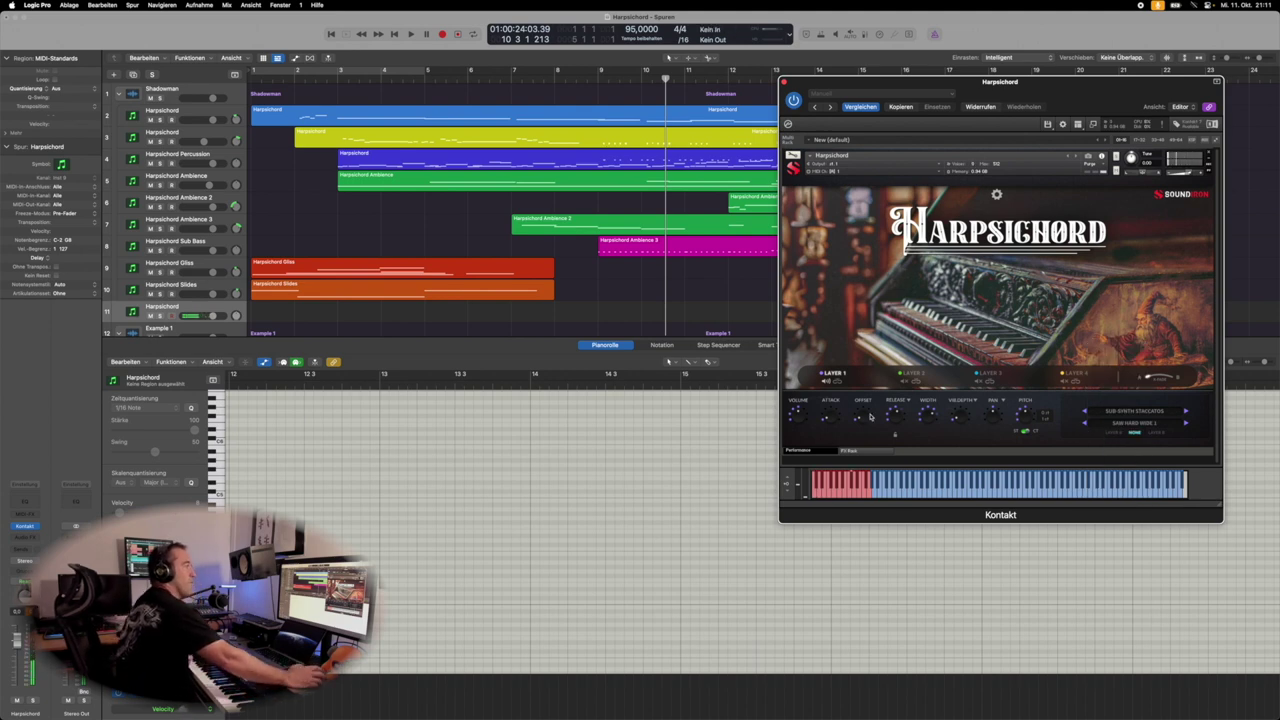
left_click(1139, 411)
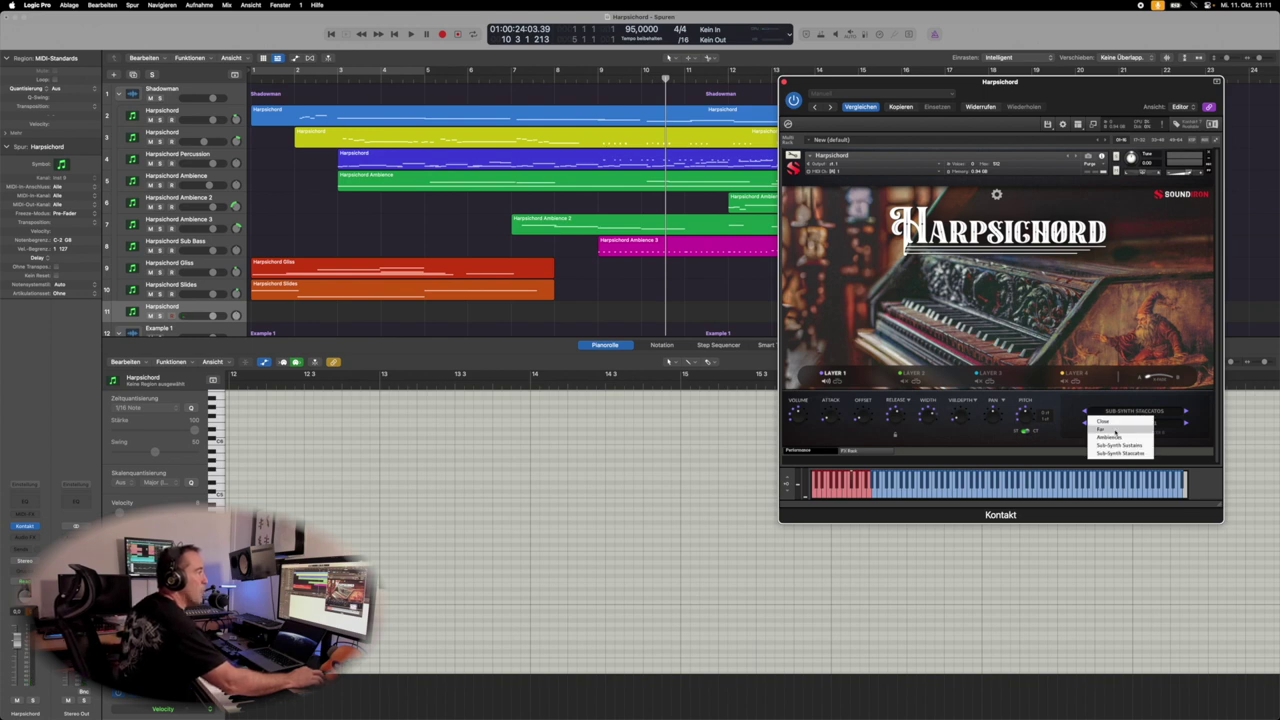
left_click(1115, 430)
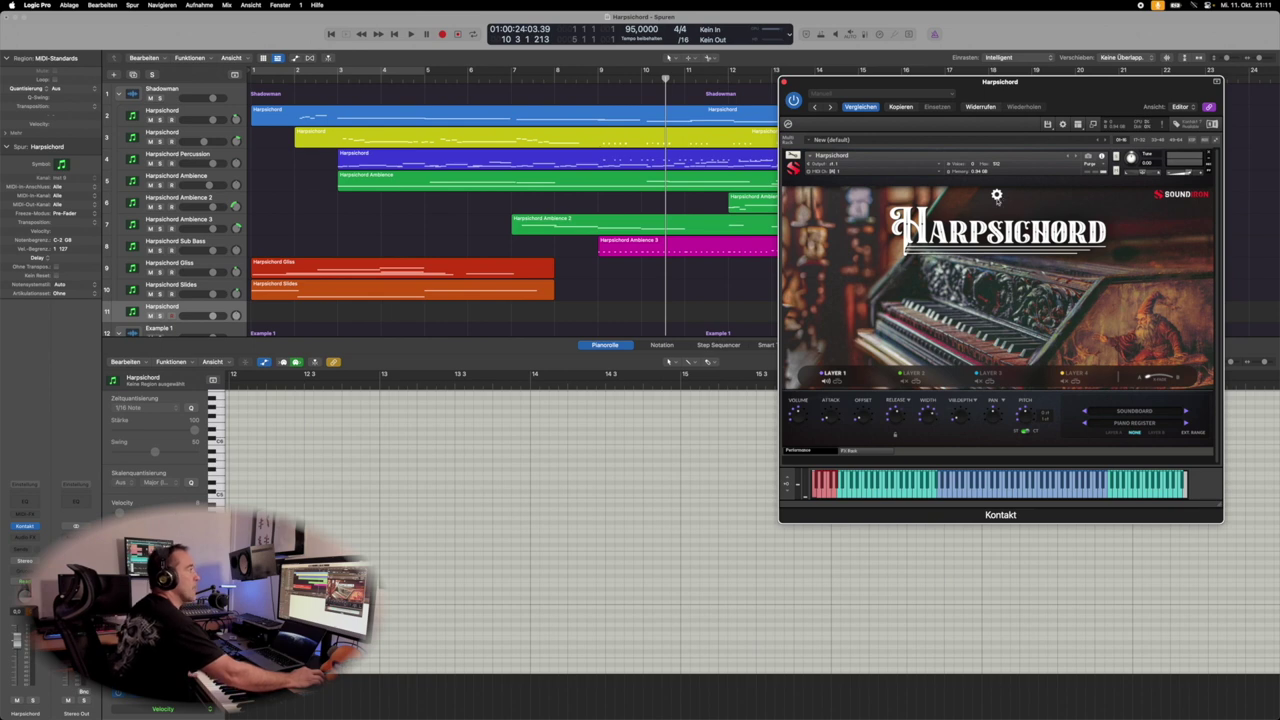
- Open Layer 1's modulation settings and raise the intensity of the LFO targeting Pan
left_click(996, 194)
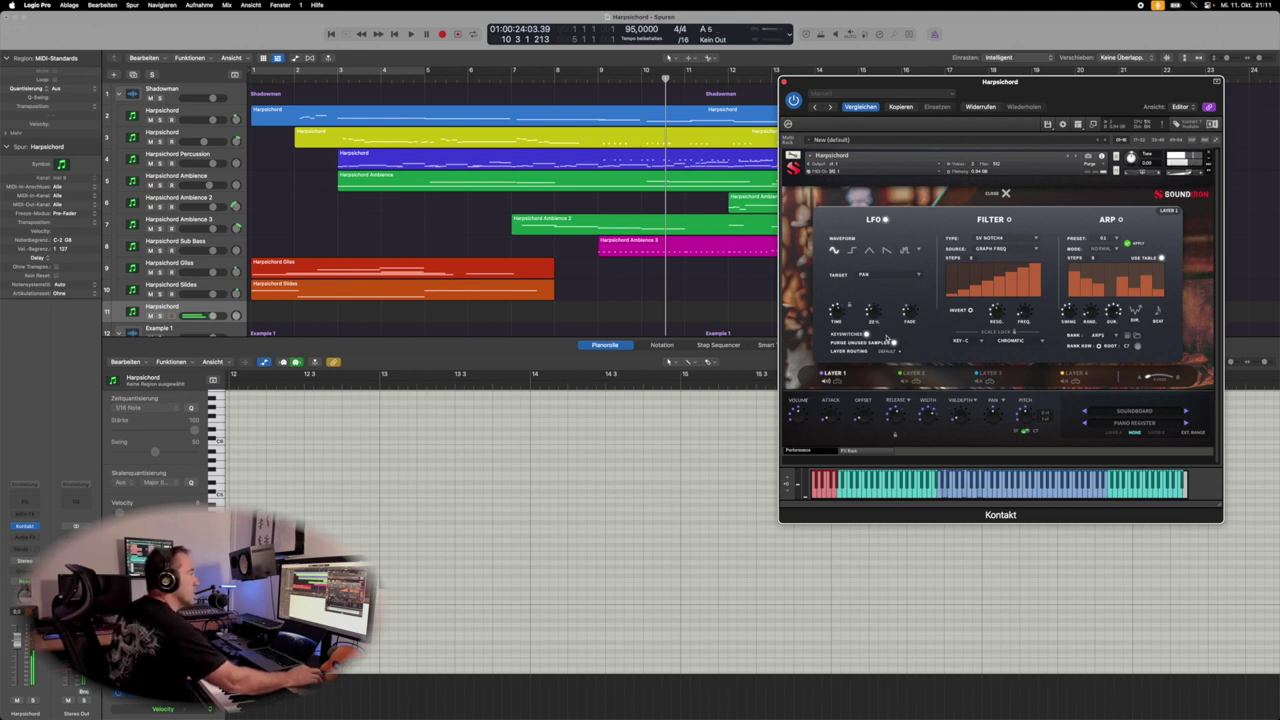
left_click_drag(875, 316, 873, 276)
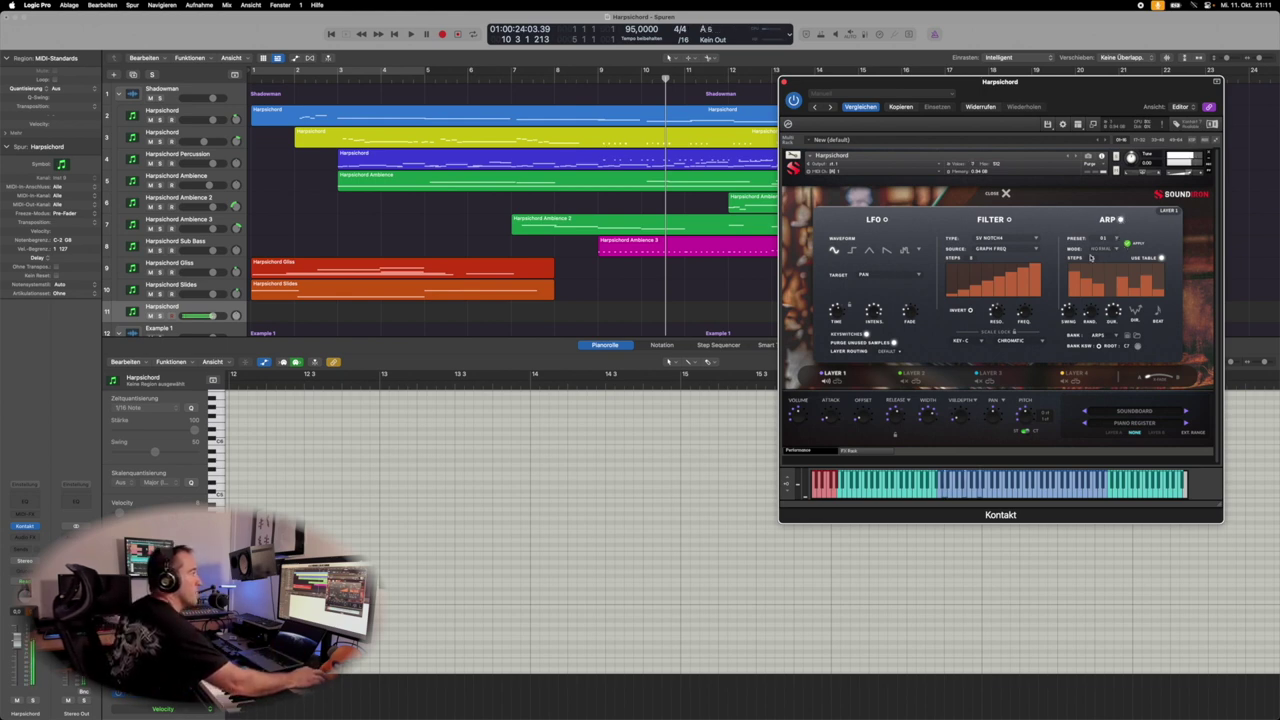
- Audition the arpeggiator's Gliss mode with an adjusted rate, set the mode to Strum and close the modulation settings
left_click(1113, 249)
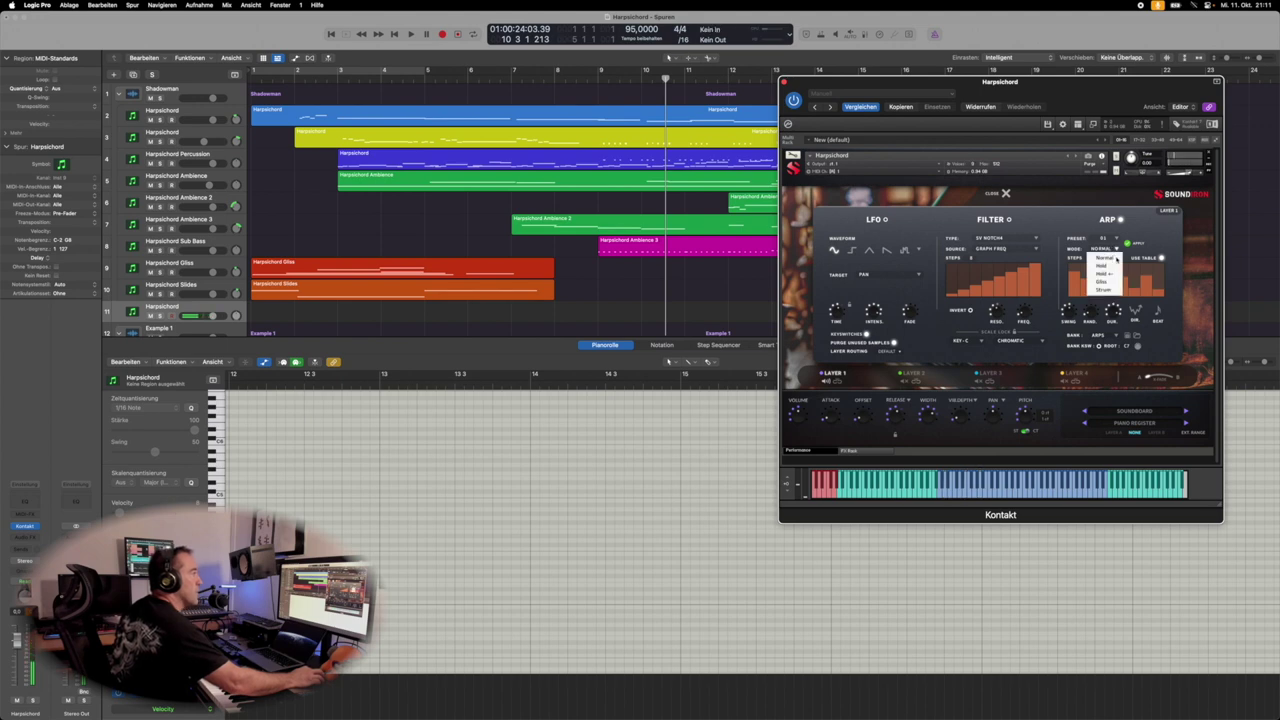
left_click(1104, 284)
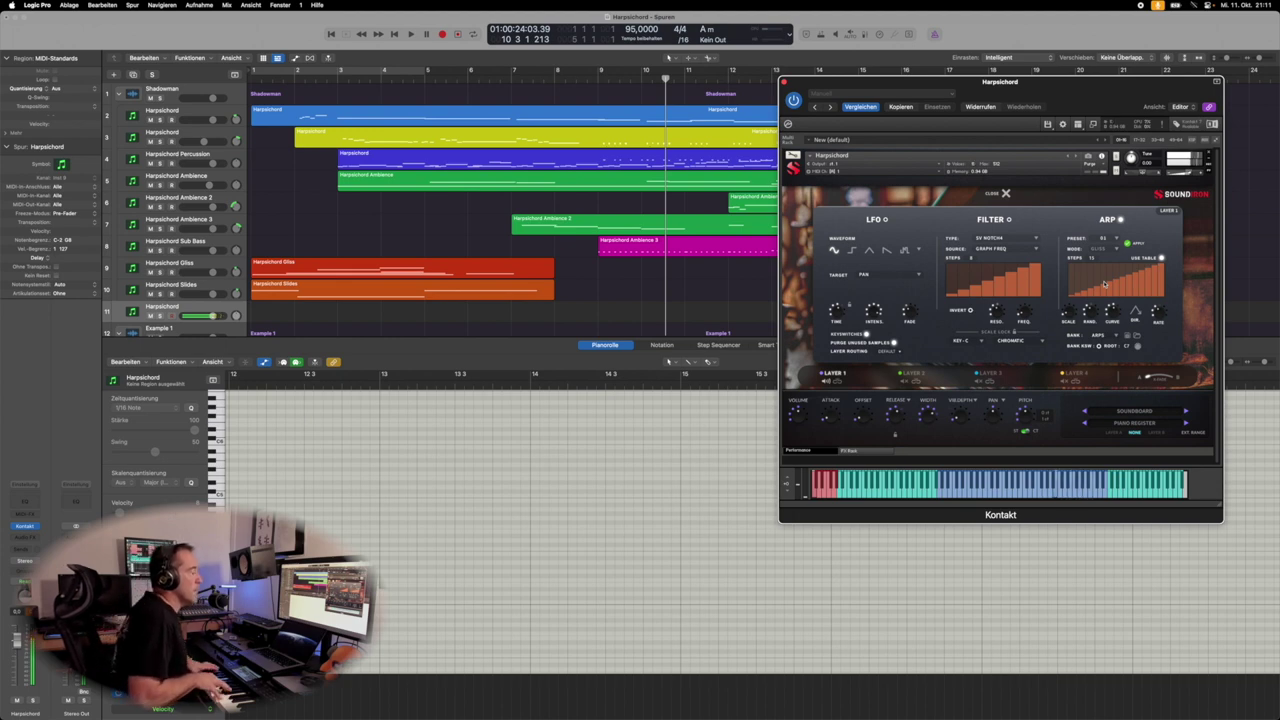
left_click_drag(1157, 313, 1161, 292)
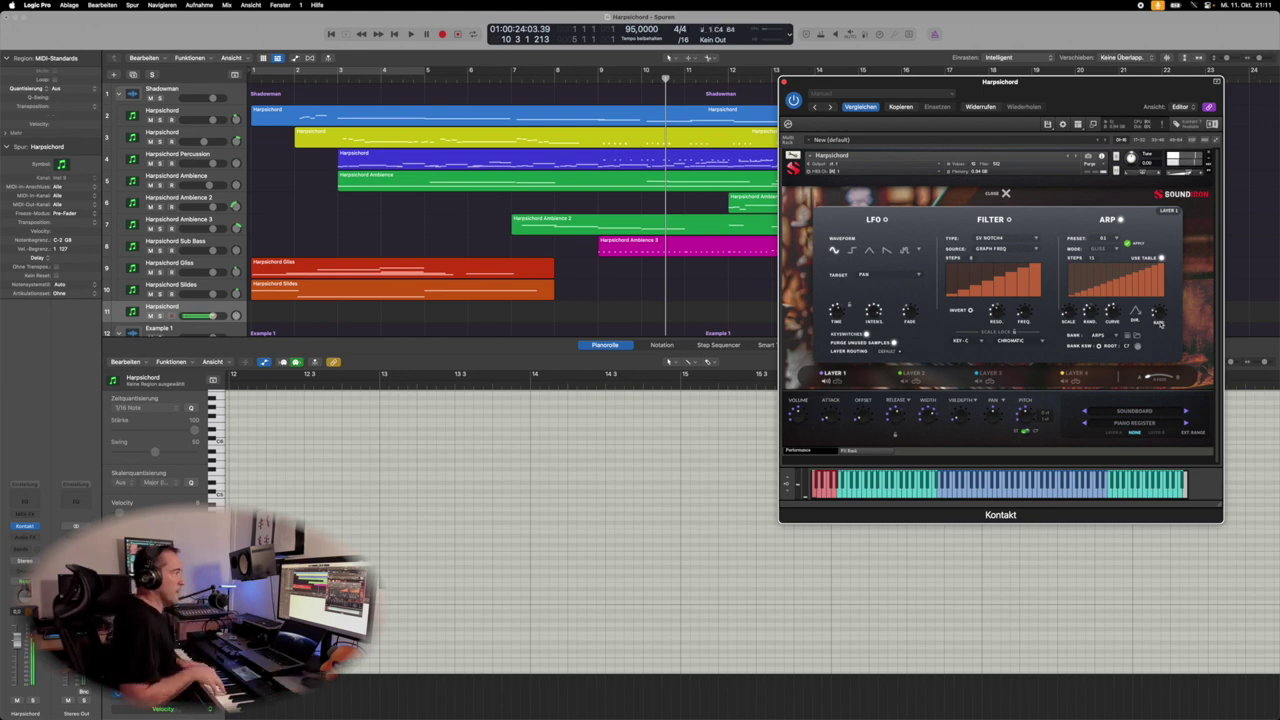
left_click(1110, 249)
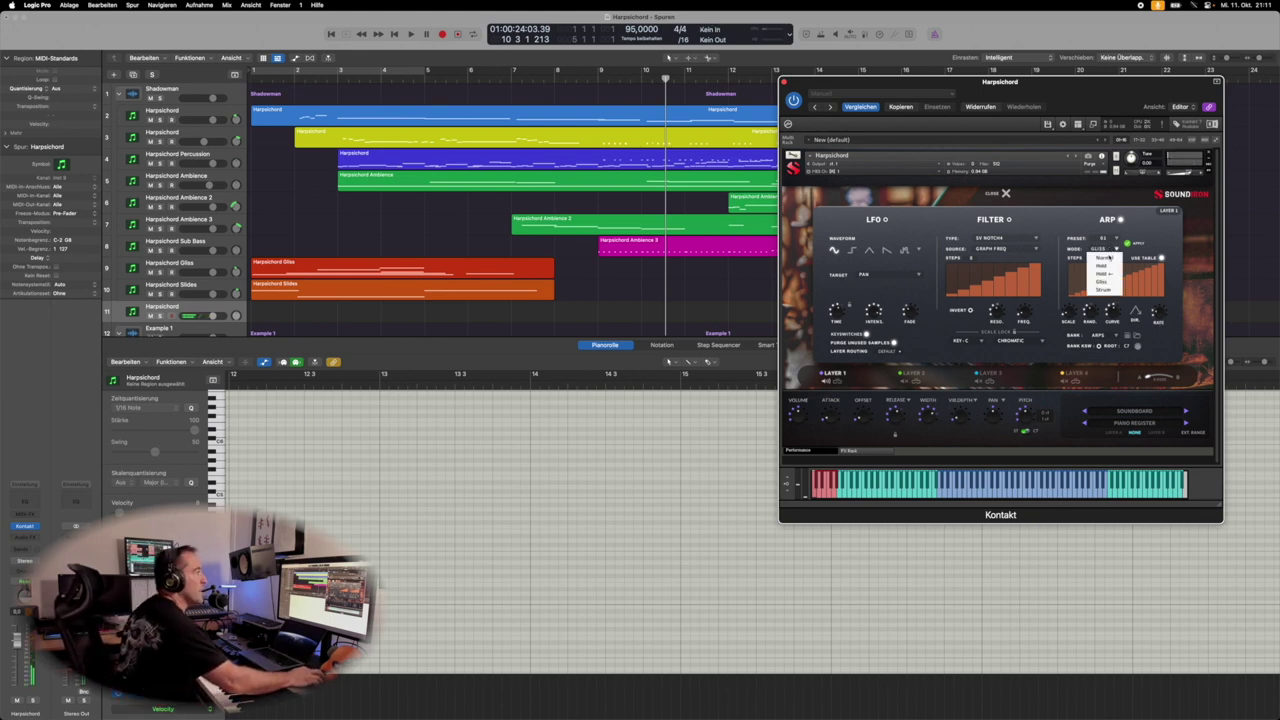
left_click(1109, 290)
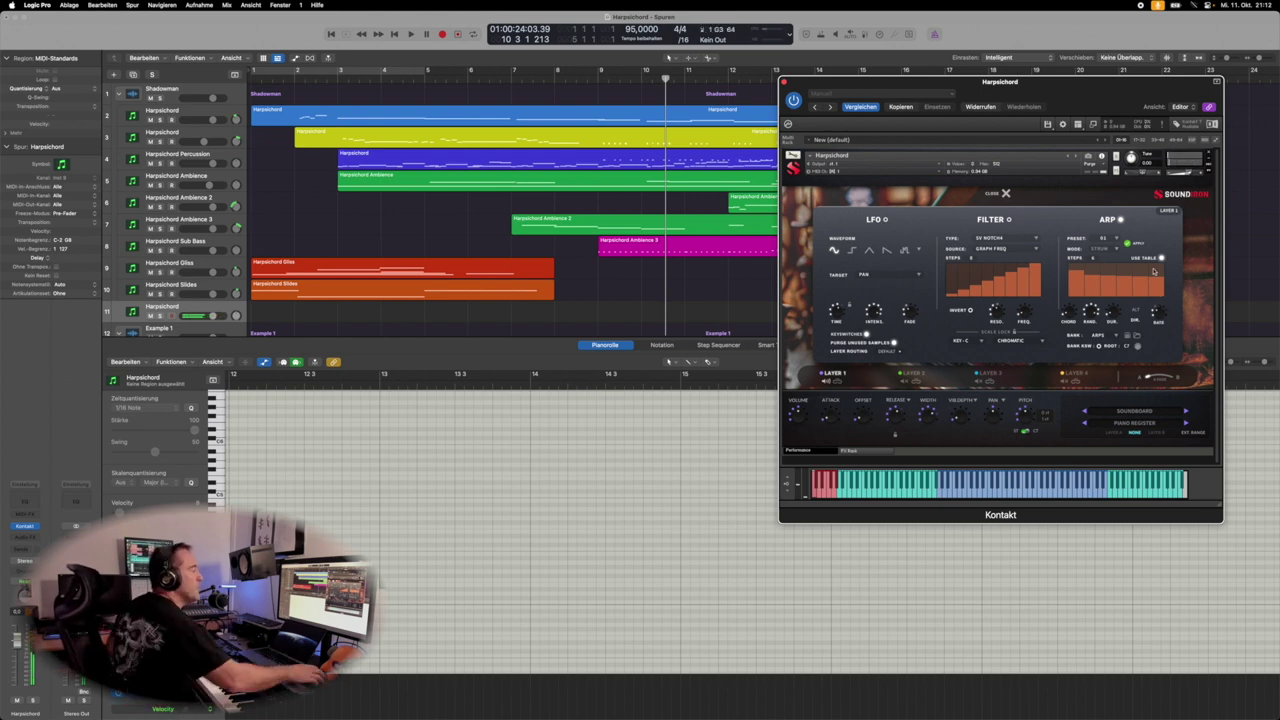
left_click(1007, 194)
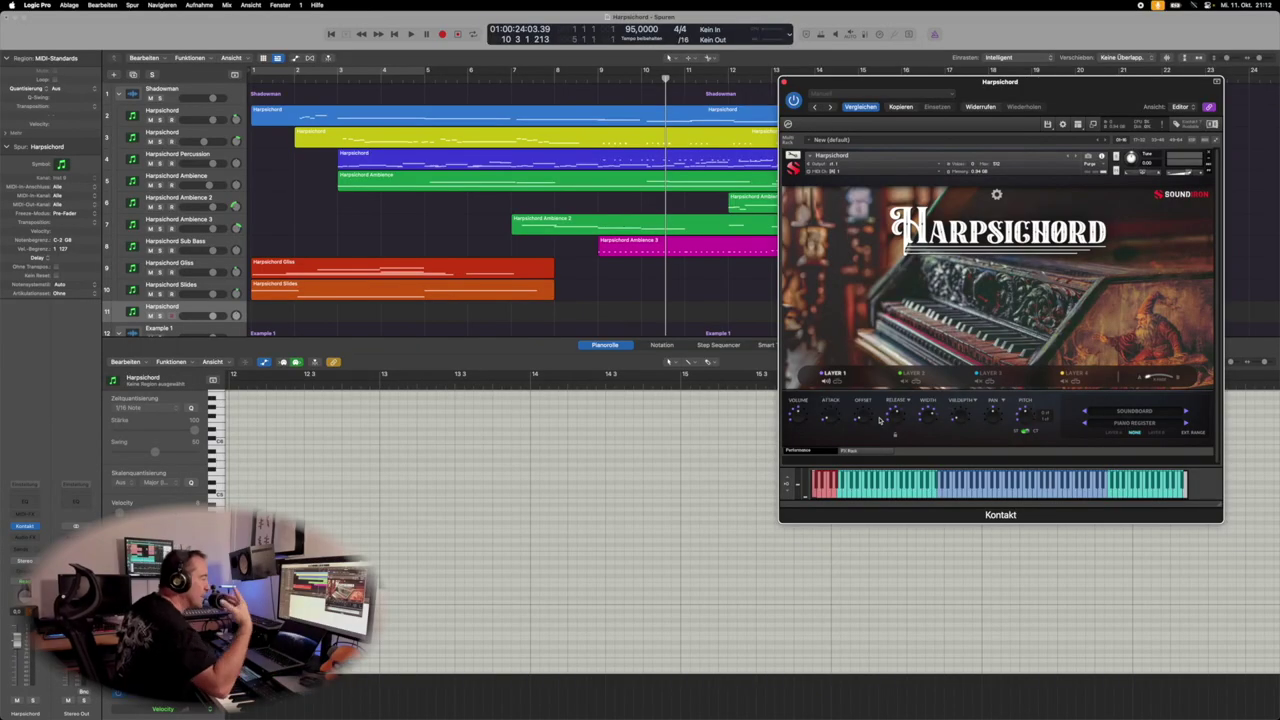
- Review the sounds assigned to Layers 2, 3 and 4 and unmute those layers
left_click(914, 374)
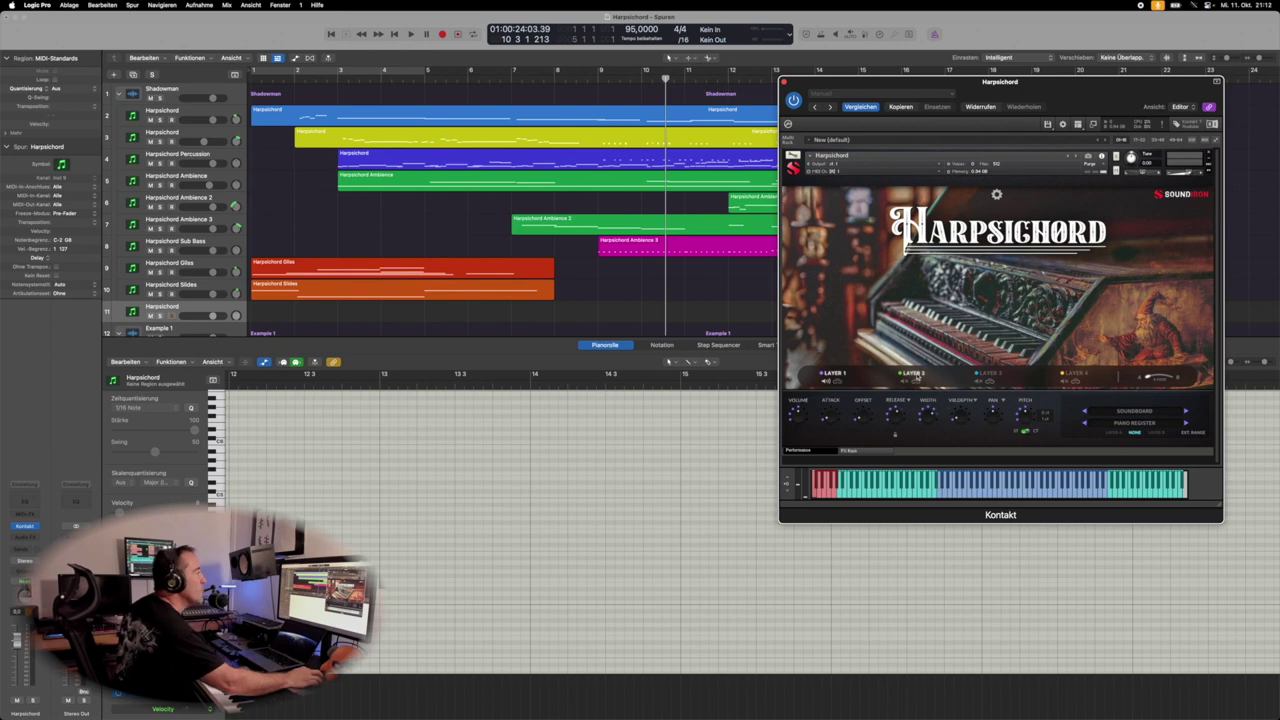
left_click(990, 374)
left_click(1076, 374)
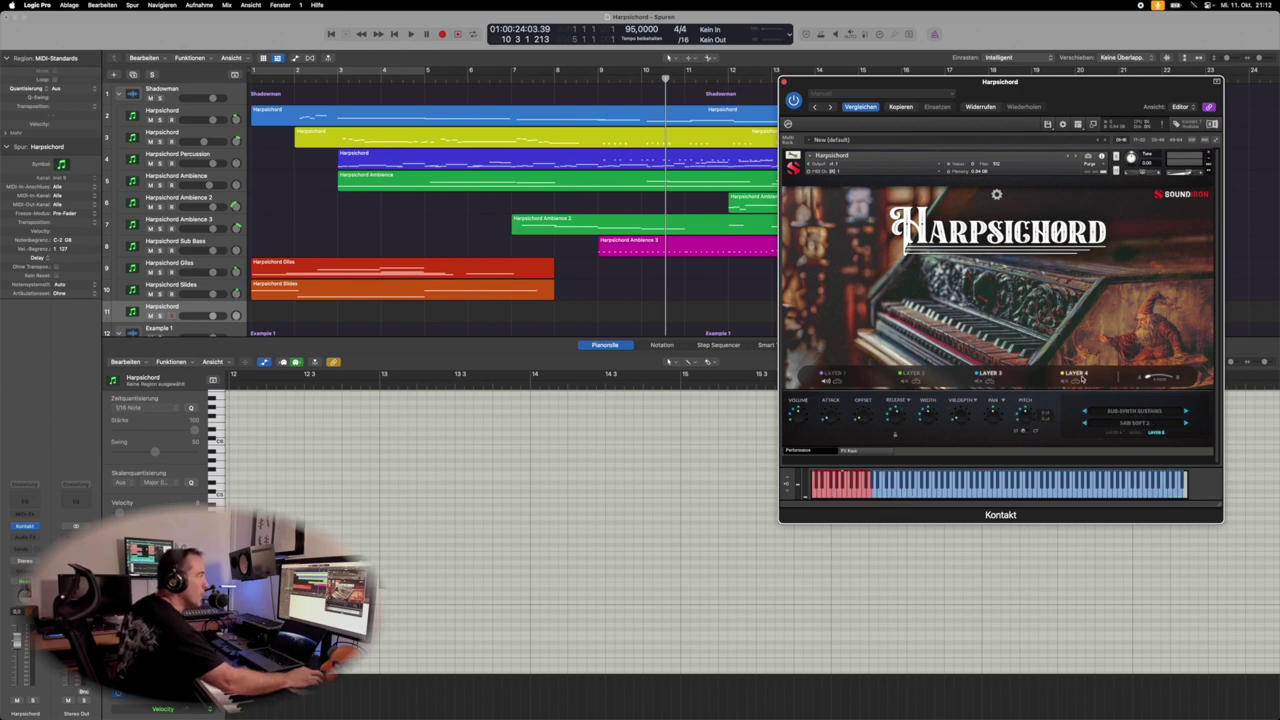
left_click(906, 375)
left_click(990, 374)
left_click(1078, 372)
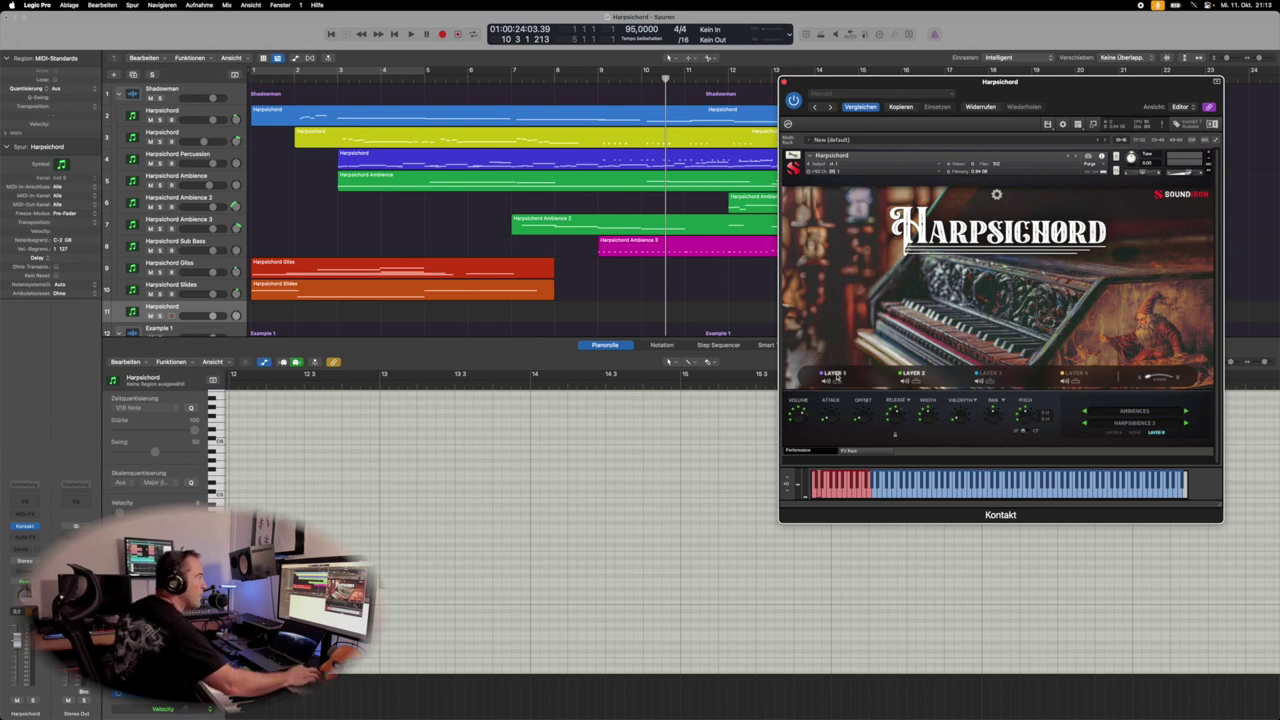
- Assign Layer 1 to crossfade side Layer A and switch off its arpeggiator
left_click(836, 376)
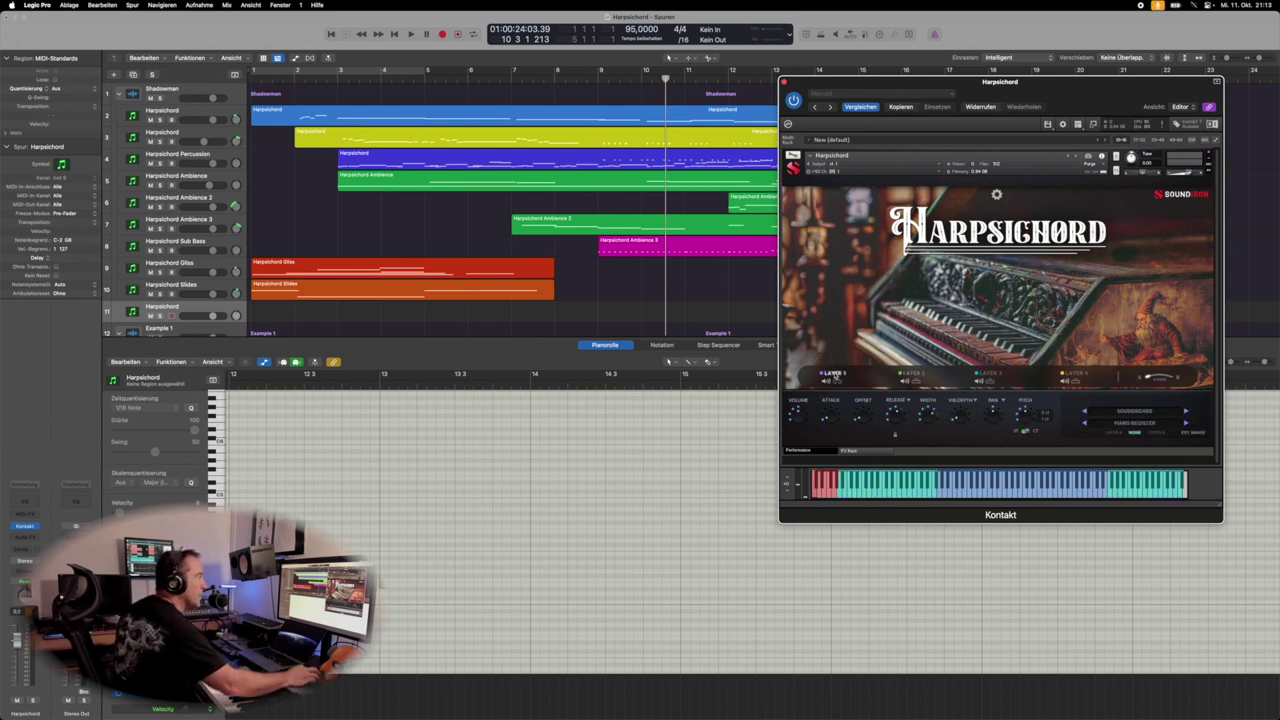
left_click(1114, 434)
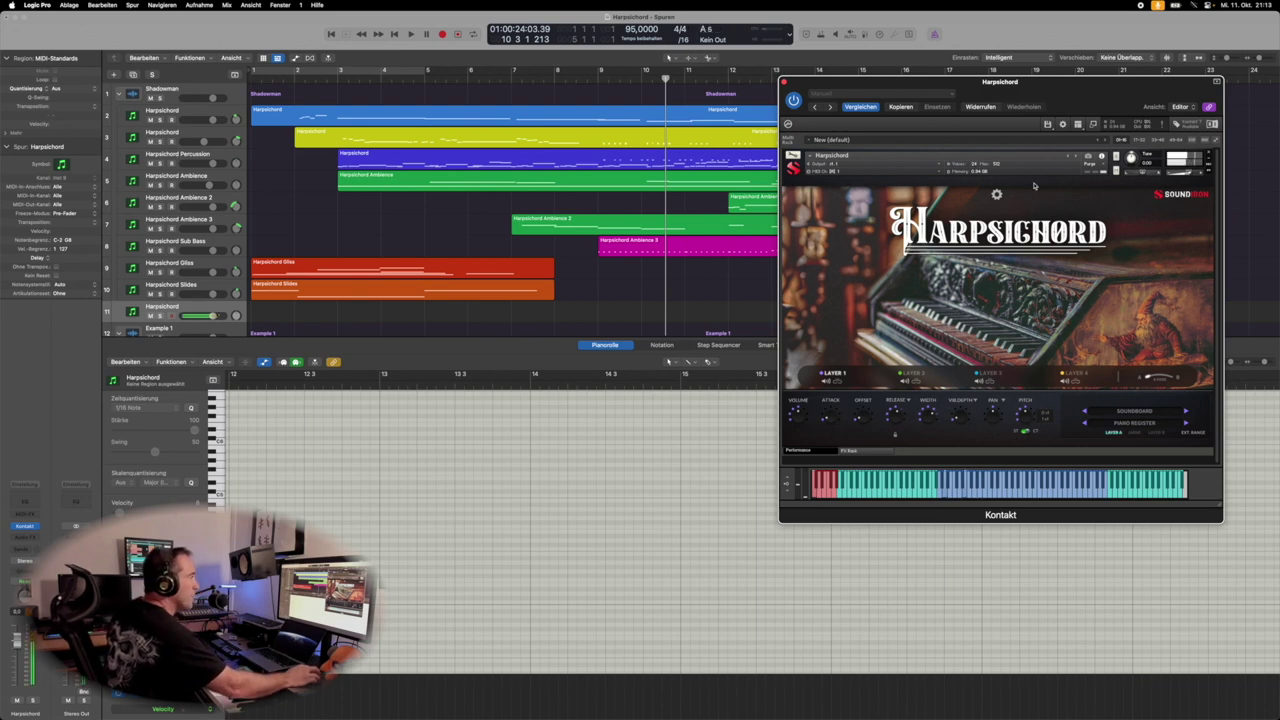
left_click(996, 195)
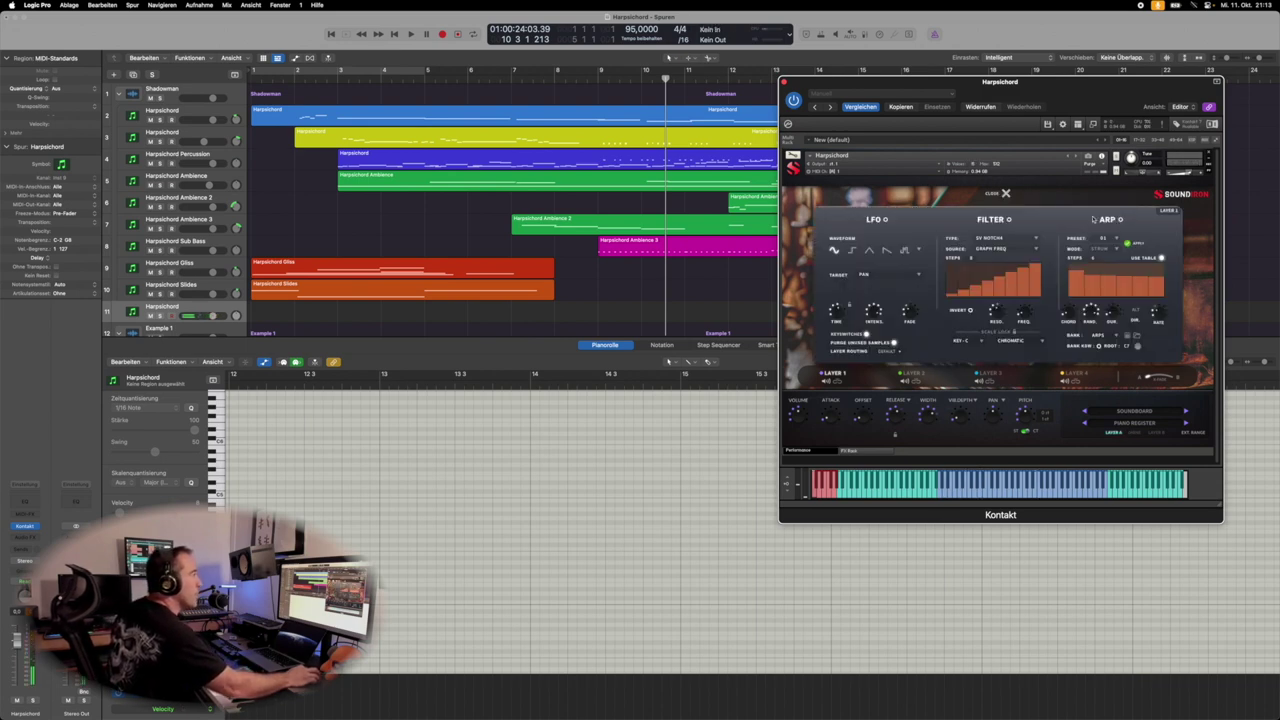
left_click(1006, 193)
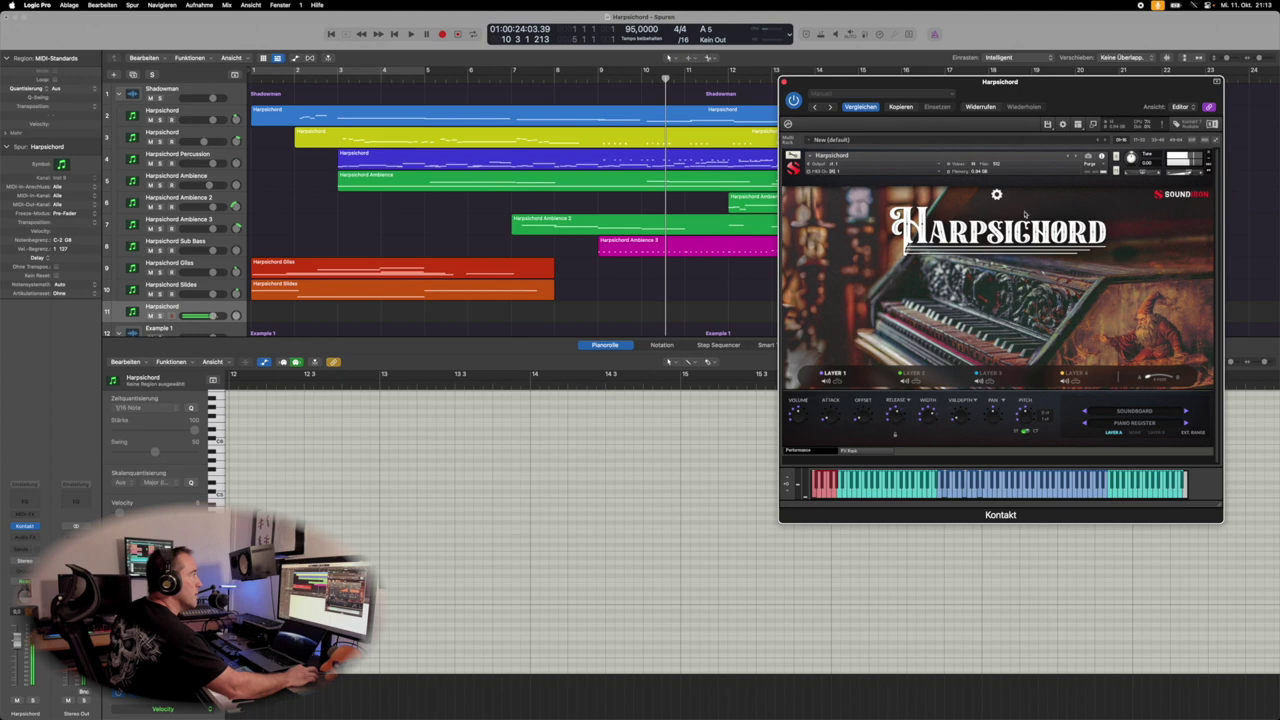
- Show Layer 2 and look through both racks of the FX Rack
left_click(914, 375)
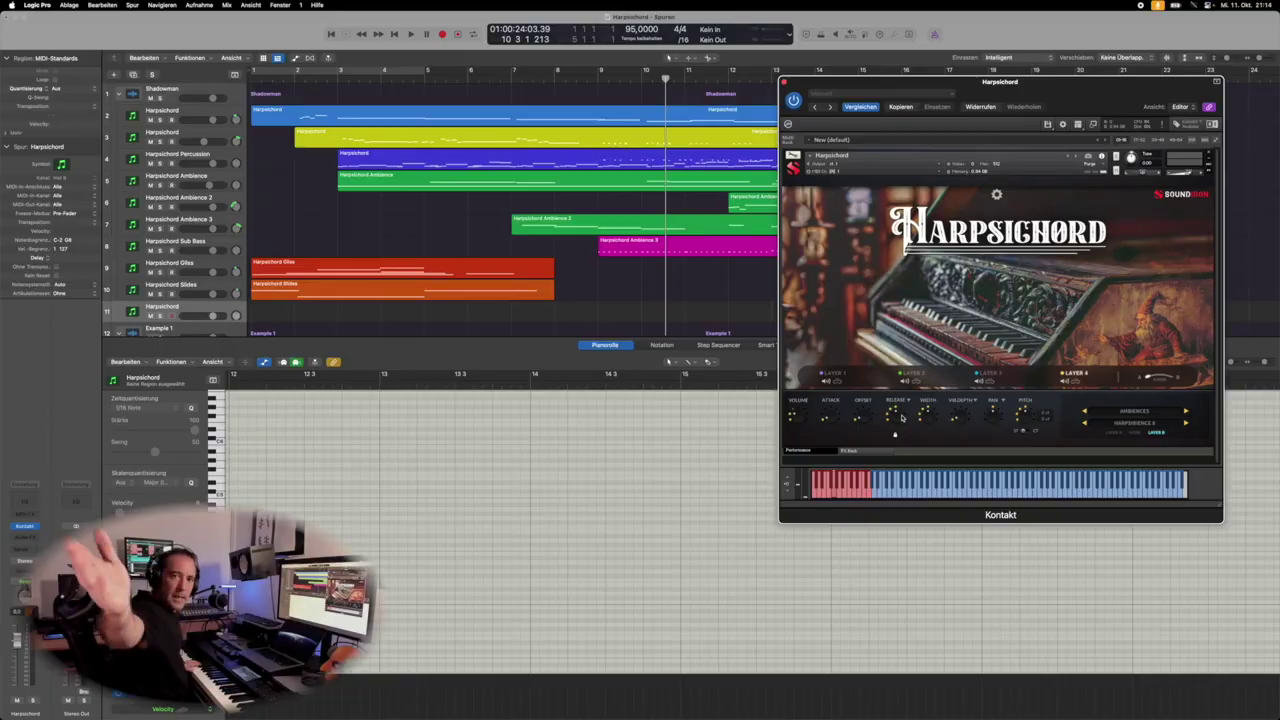
left_click(852, 451)
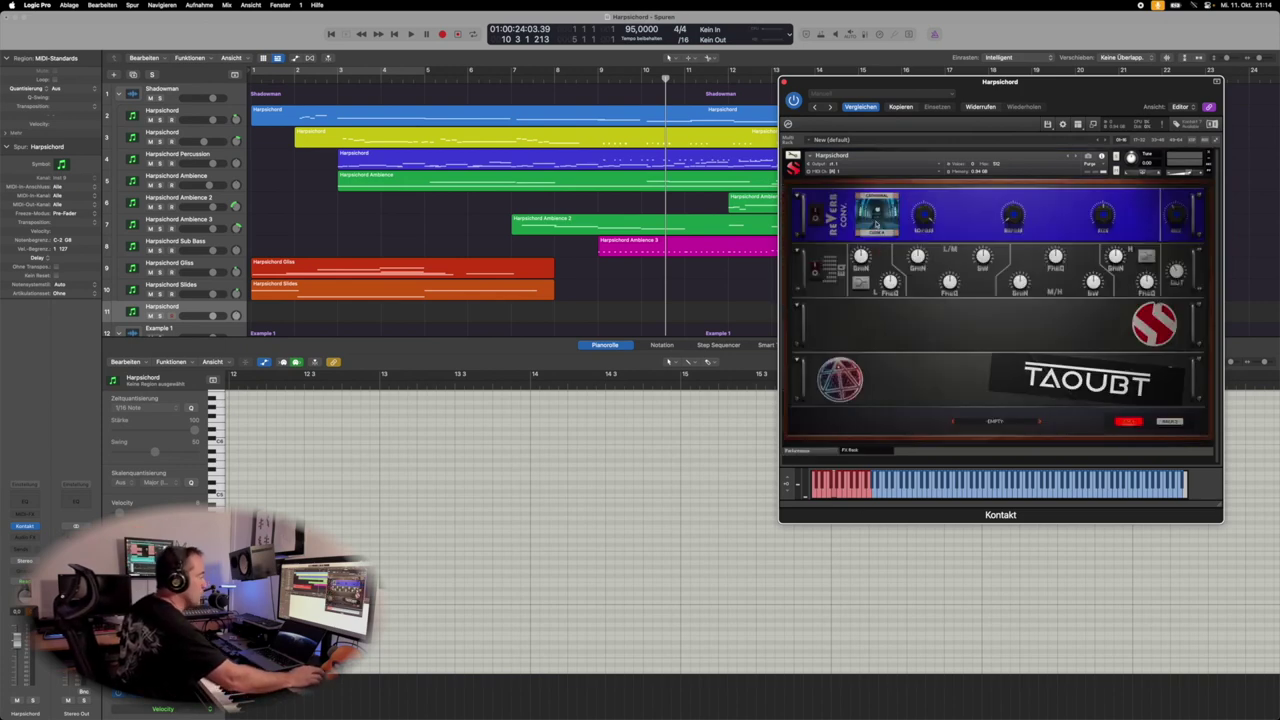
left_click(1135, 425)
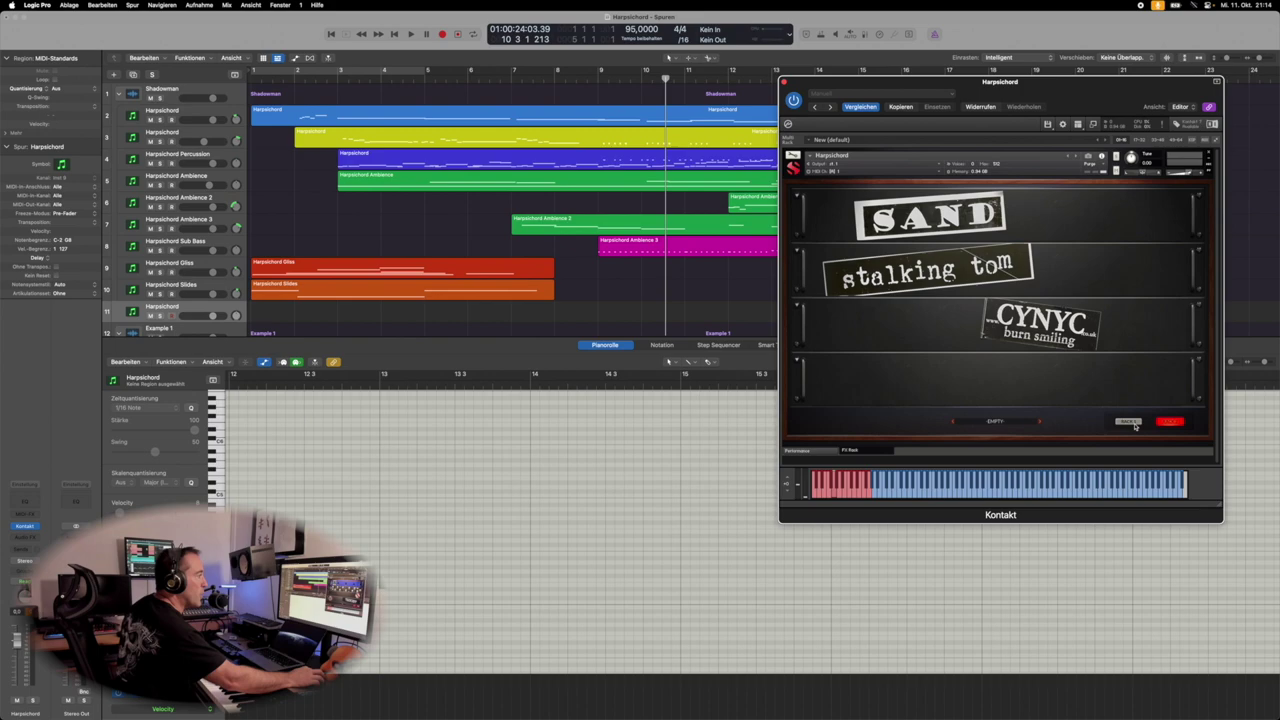
- Show the first effects rack and go back to the instrument's performance page
left_click(1130, 422)
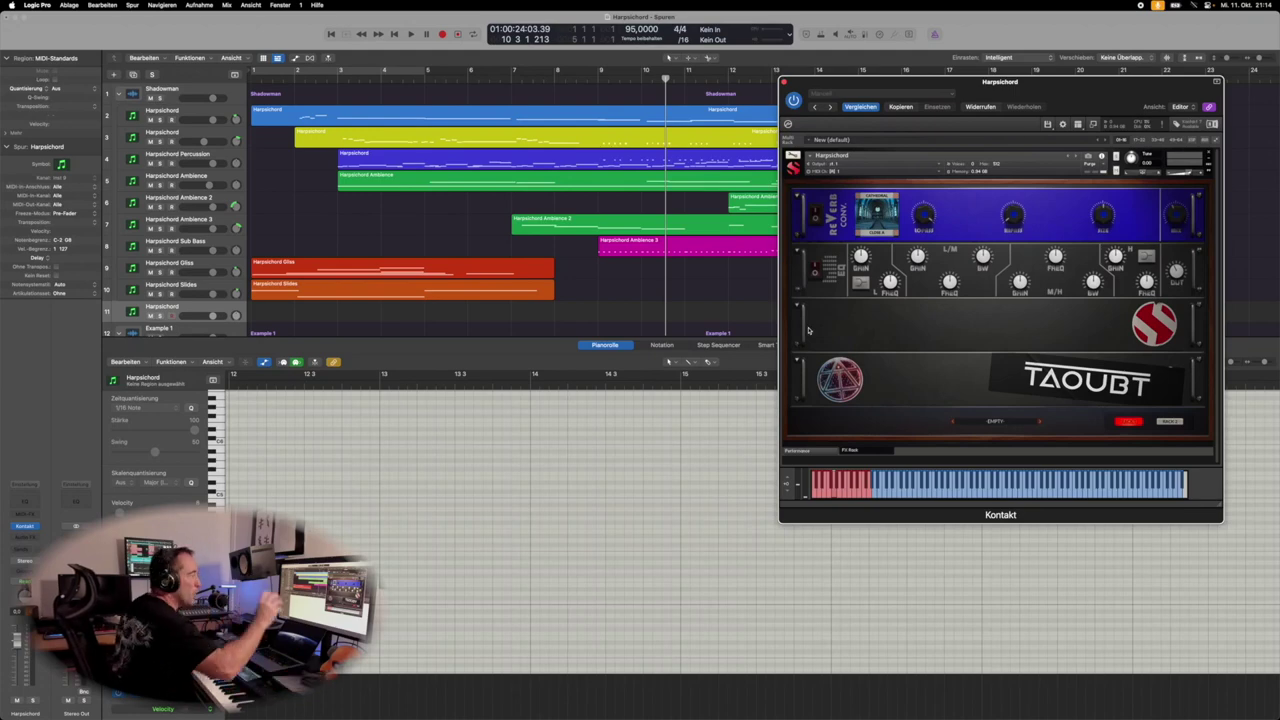
left_click(810, 447)
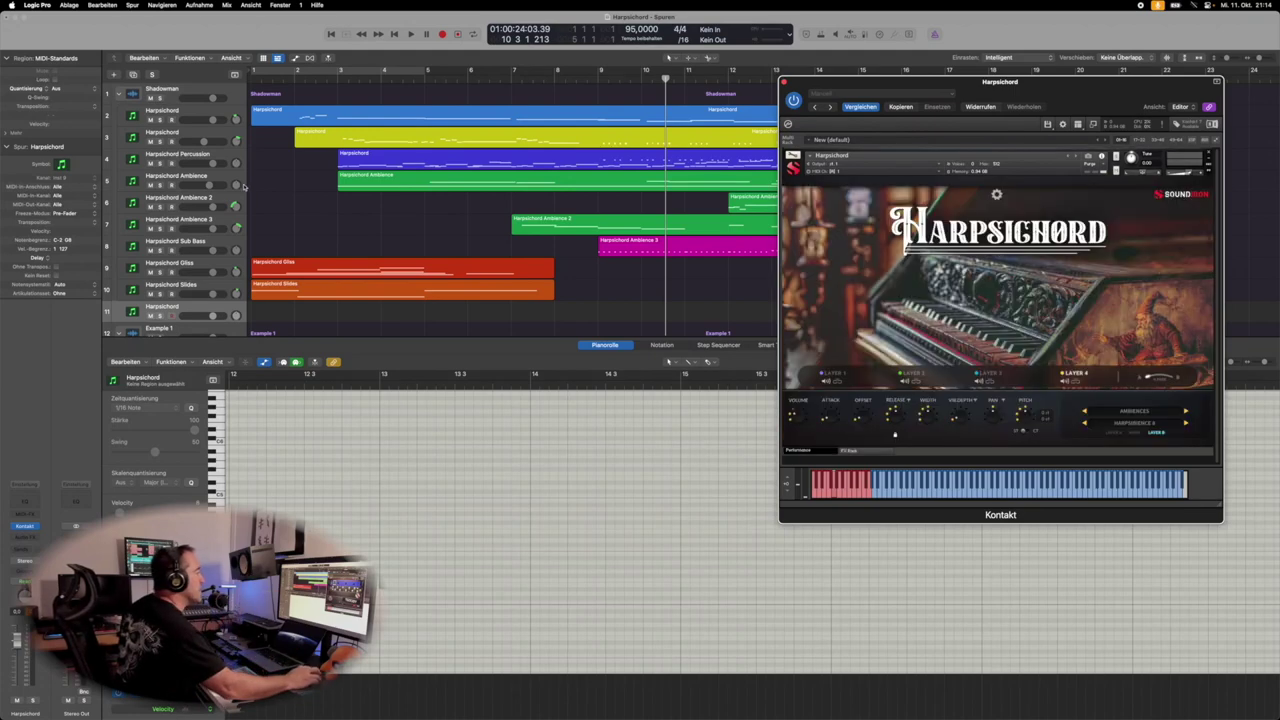
- Solo the Strings Symphobia track of Example 1 and play it from the start of the project
scroll(294, 262, "down", 5)
scroll(294, 262, "up", 3)
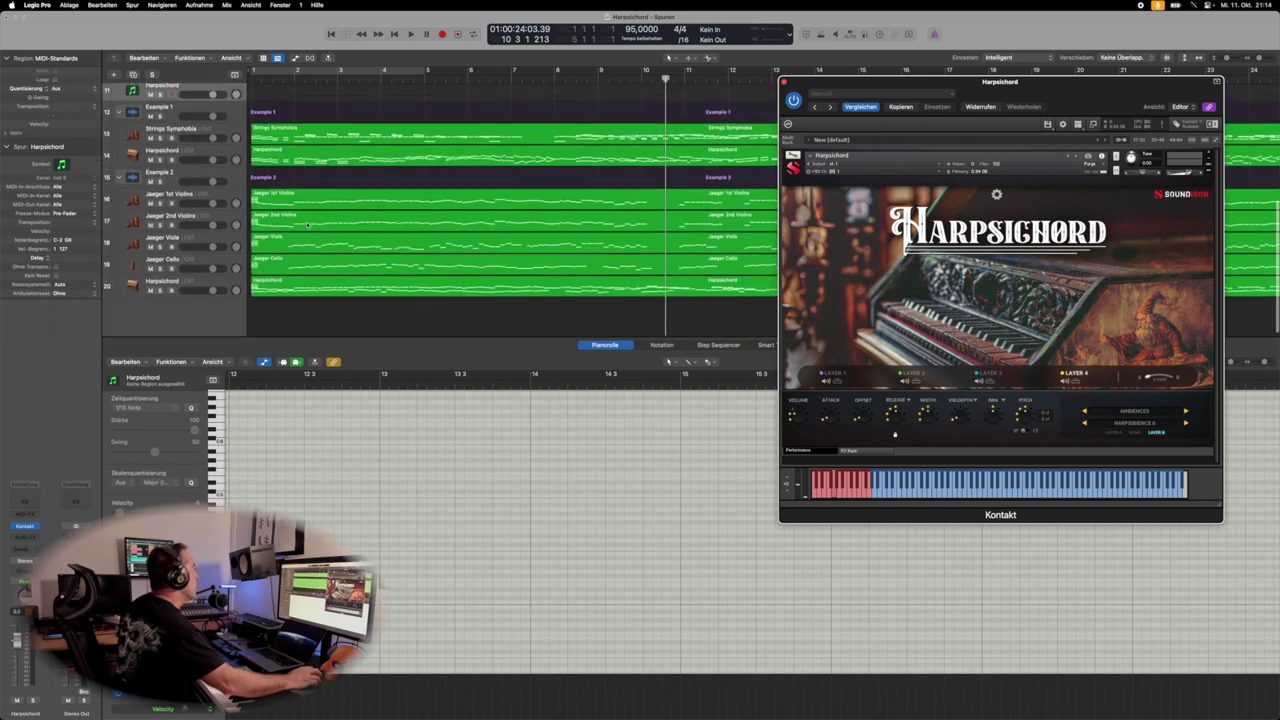
left_click(159, 149)
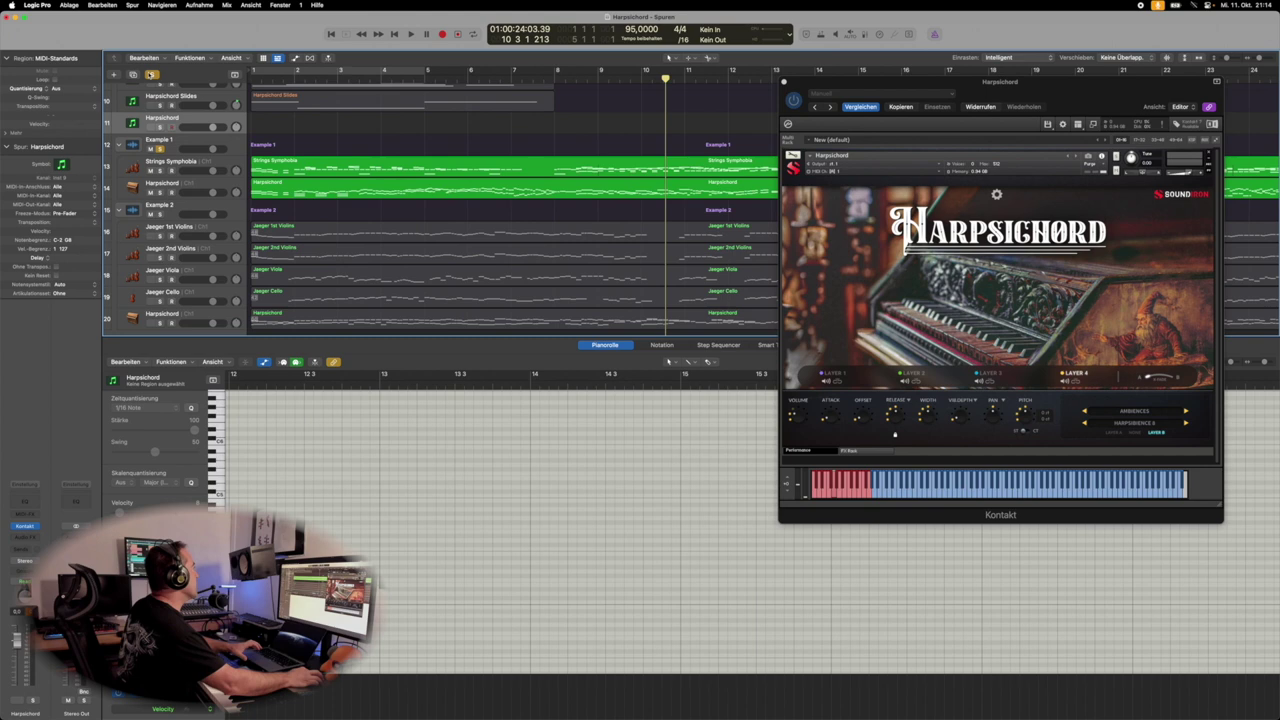
left_click(159, 149)
left_click(159, 172)
key("Return")
key("space")
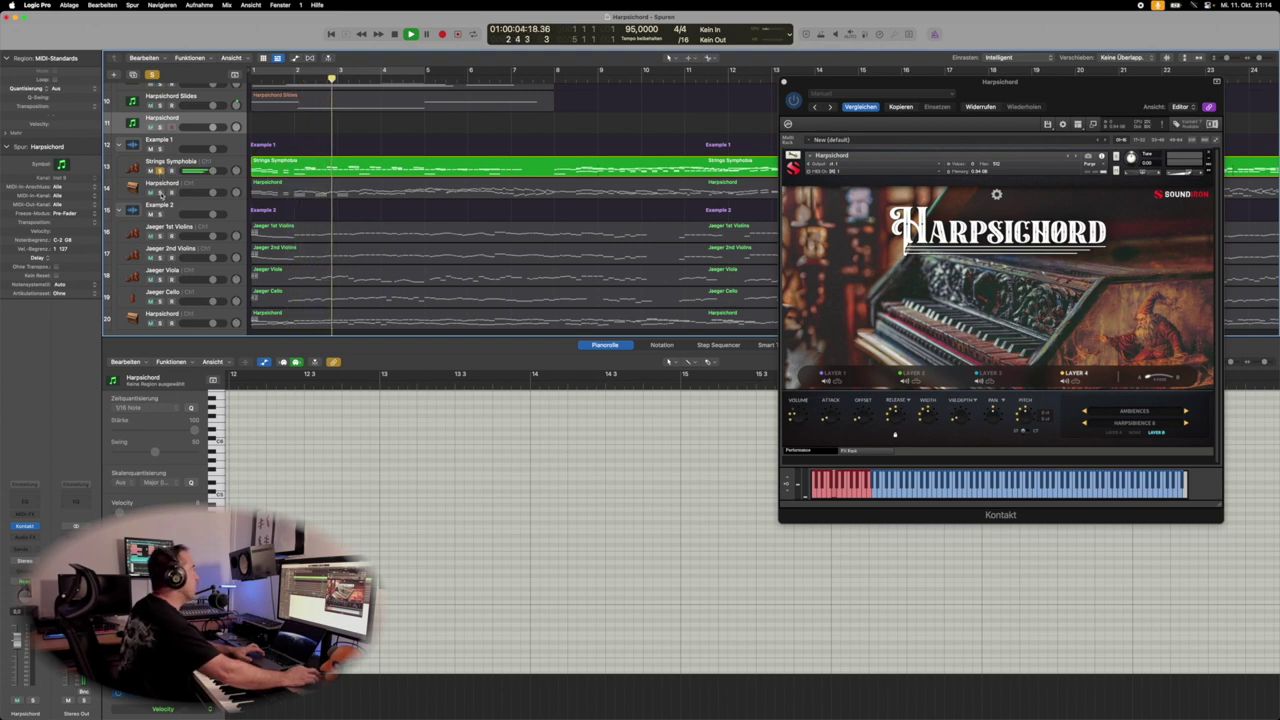
- Add Example 1's Harpsichord track to the solo during playback, listen, and stop with all solos cleared
left_click(159, 192)
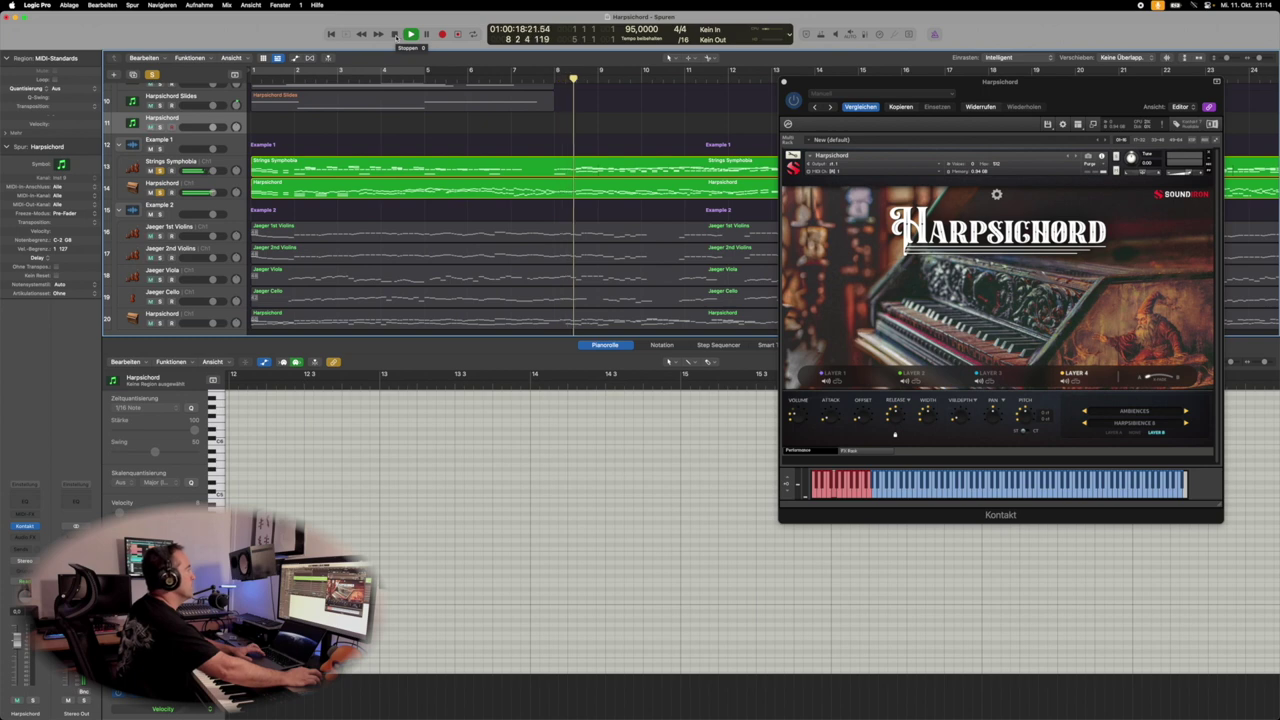
left_click(395, 34)
key("super+a")
- Solo the Jaeger 1st Violins, 2nd Violins, Viola and Cello tracks of Example 2 and play them from the start
scroll(220, 203, "down", 2)
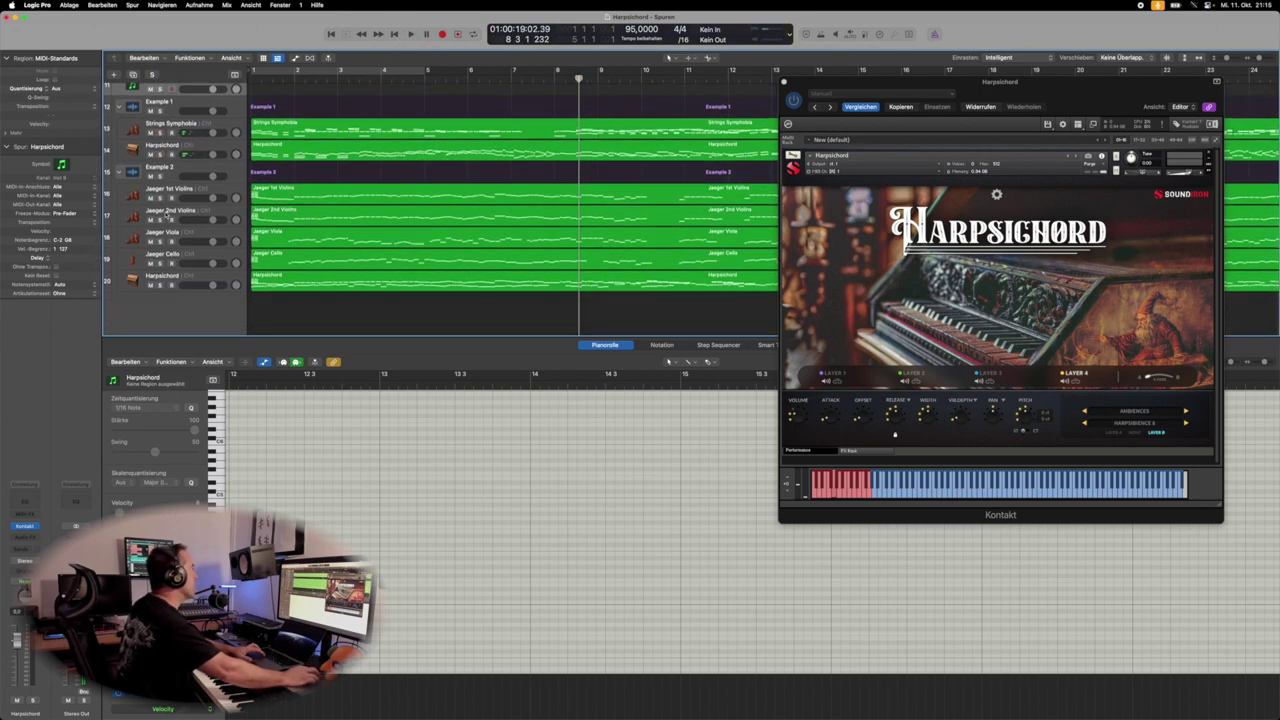
left_click(161, 198)
left_click(162, 216, "shift")
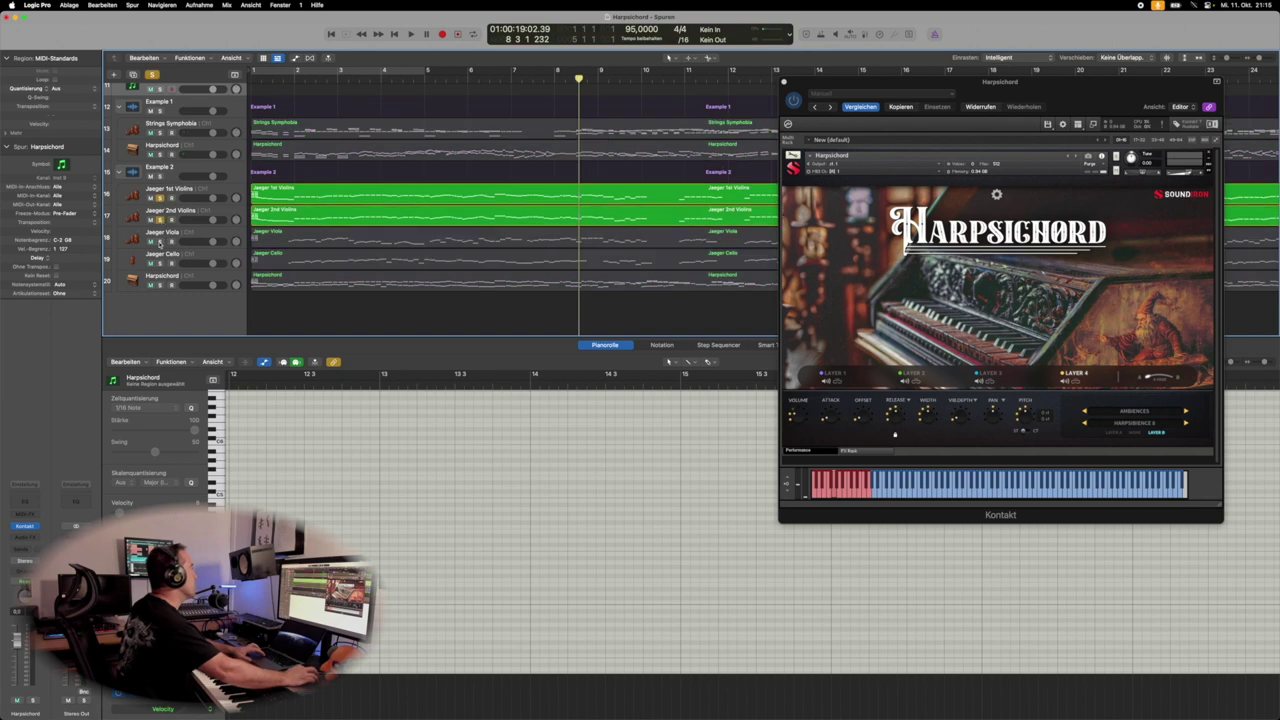
left_click(159, 241, "shift")
left_click(162, 262, "shift")
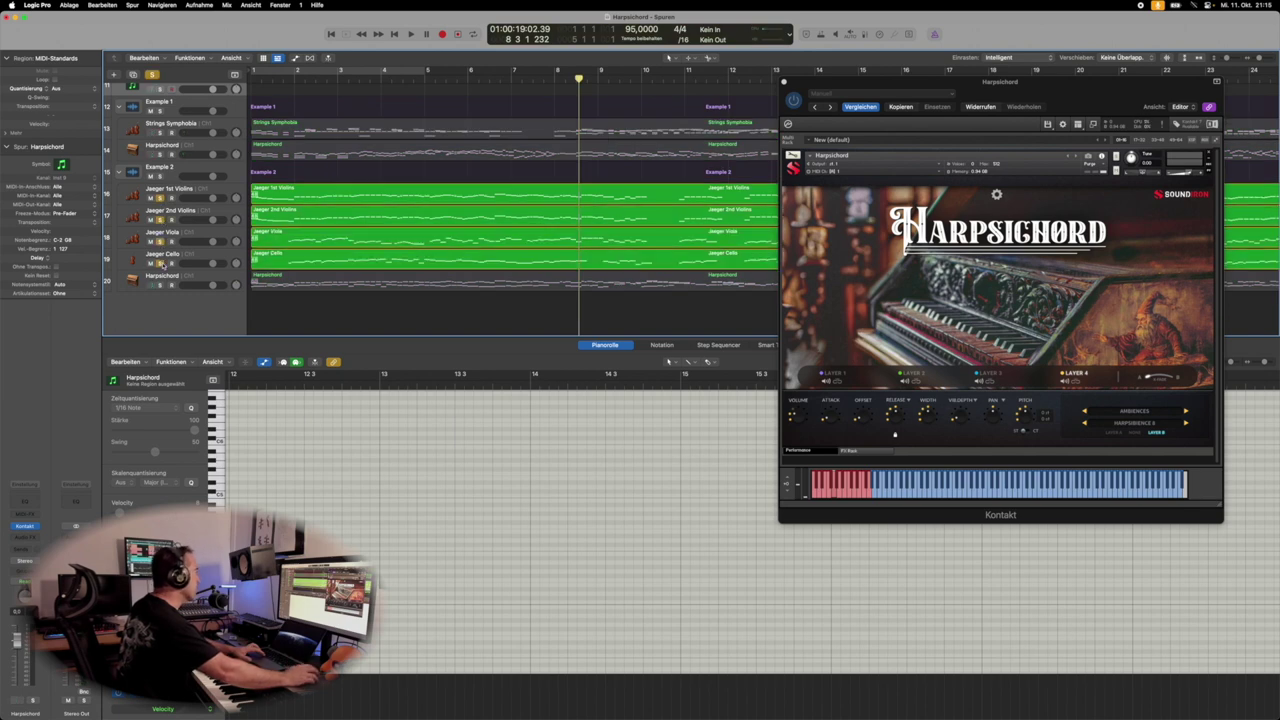
key("Return")
key("space")
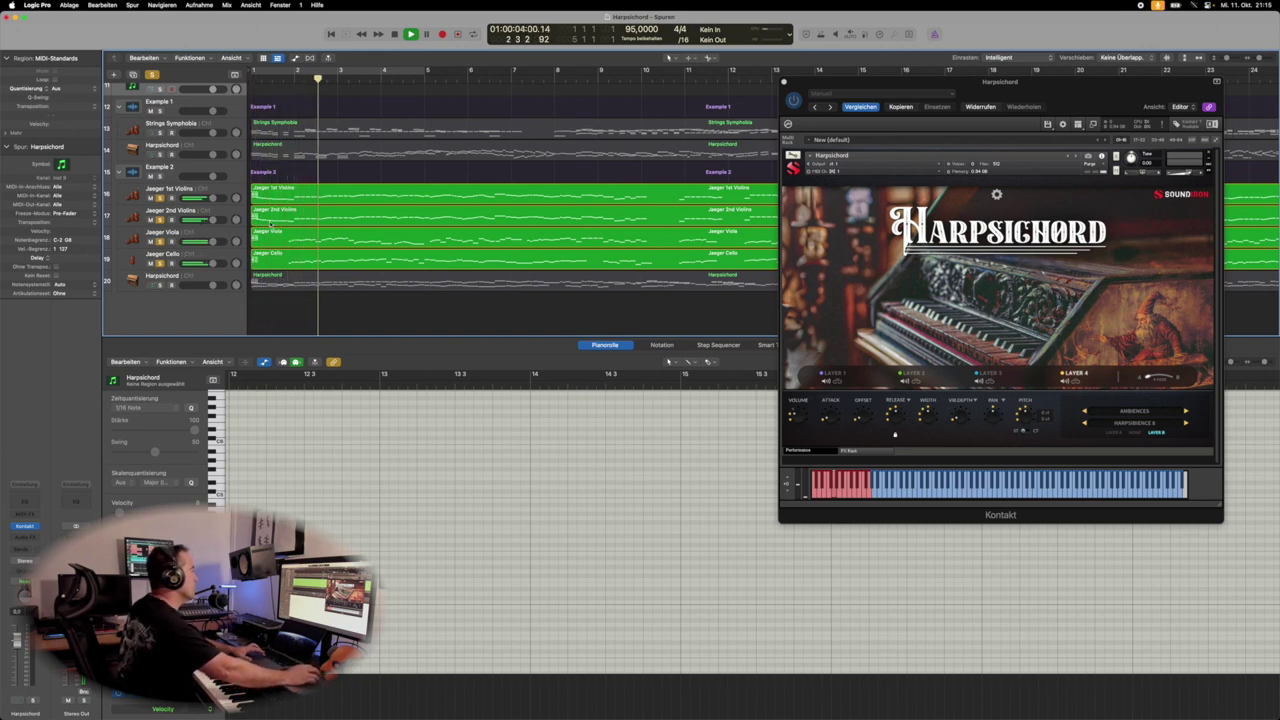
- Add Example 2's Harpsichord track to the soloed strings during playback, listen, and stop playback
left_click(160, 286)
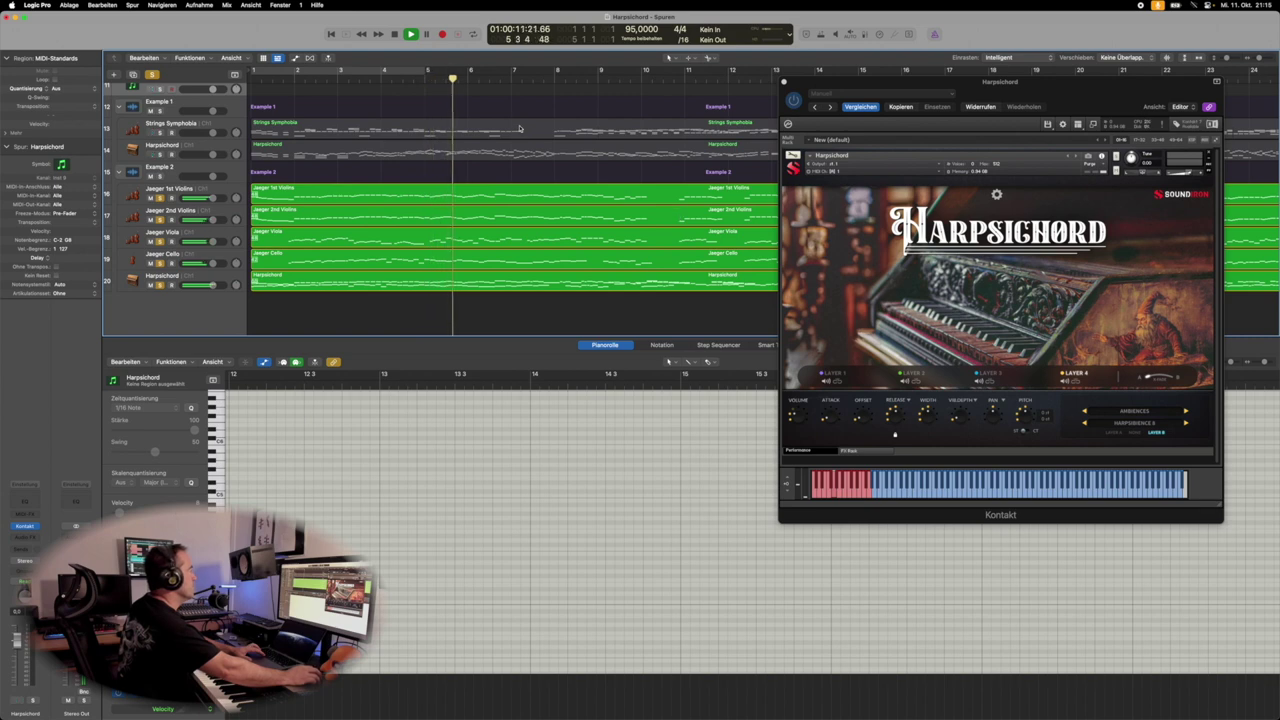
left_click(394, 34)
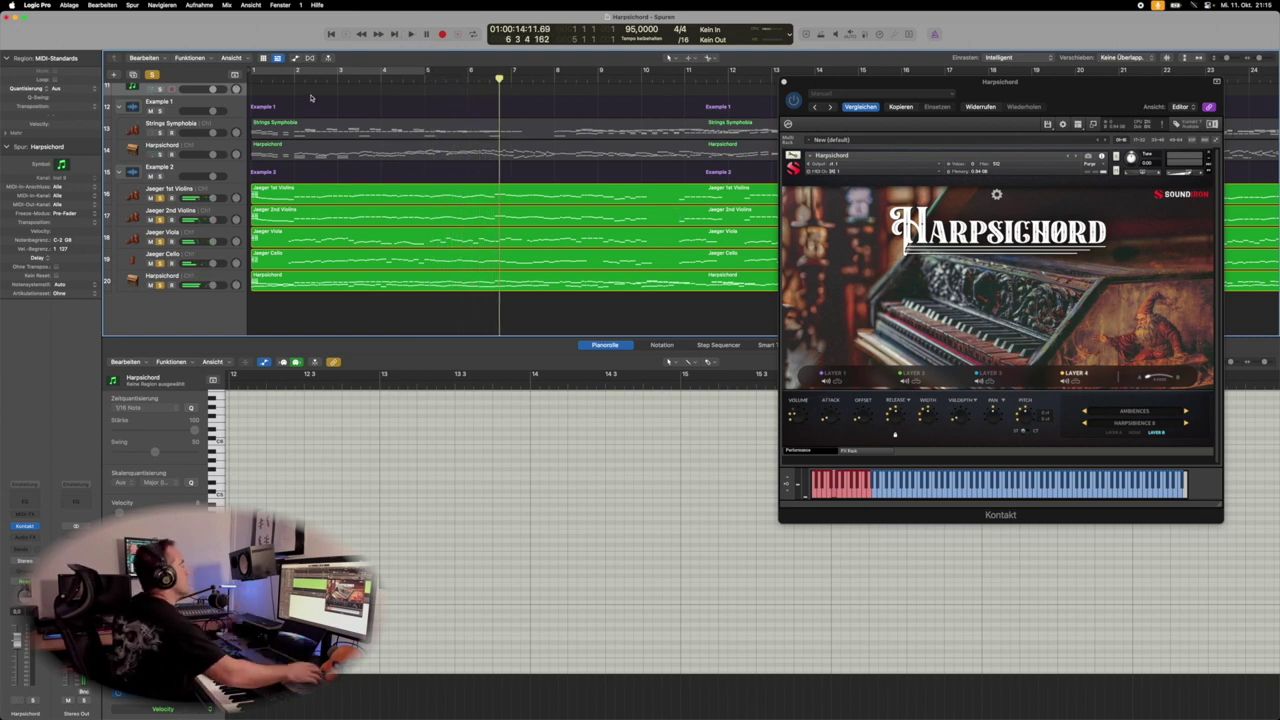
- Select and solo the first Harpsichord track under Shadowman and play it from the start
scroll(213, 207, "up", 10)
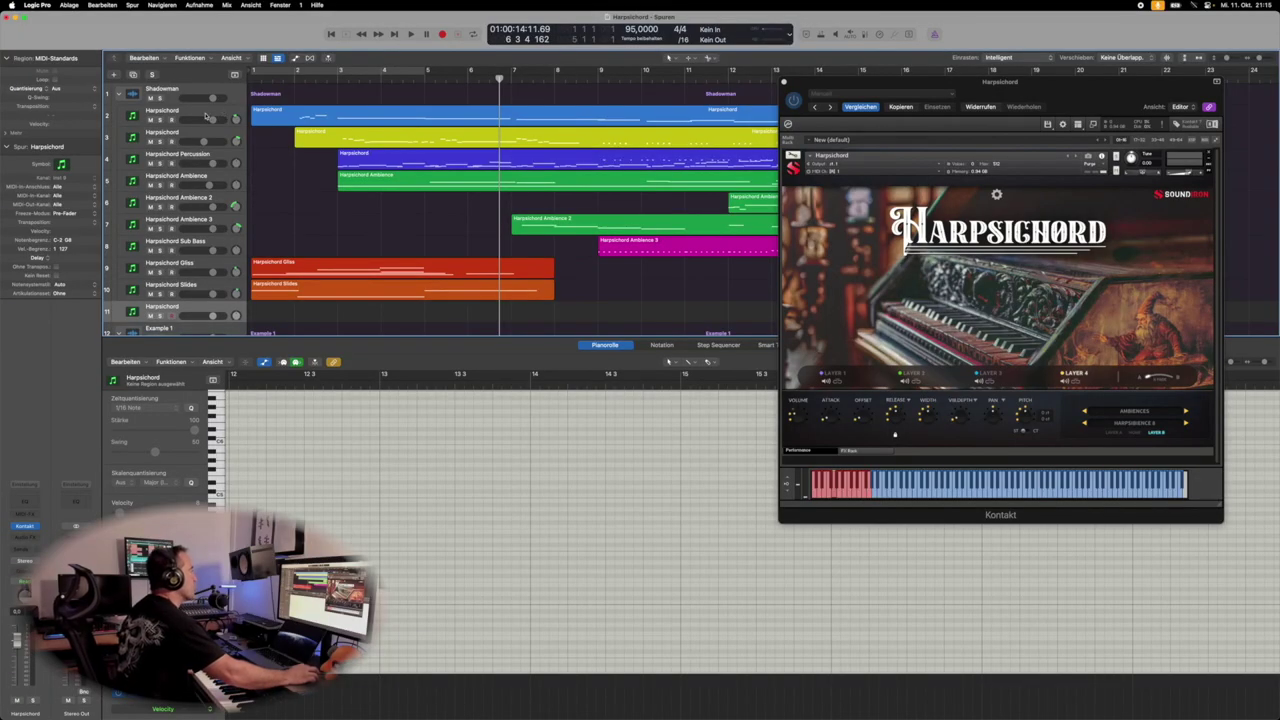
left_click(193, 115)
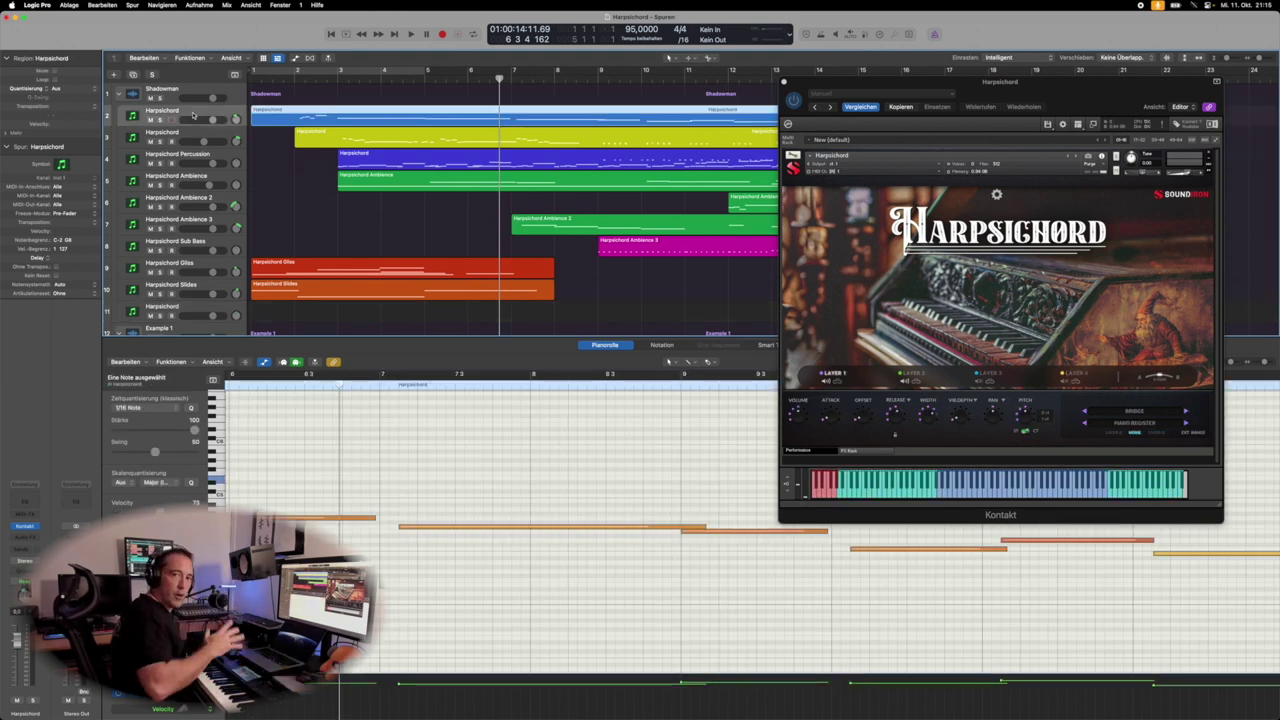
left_click(159, 119)
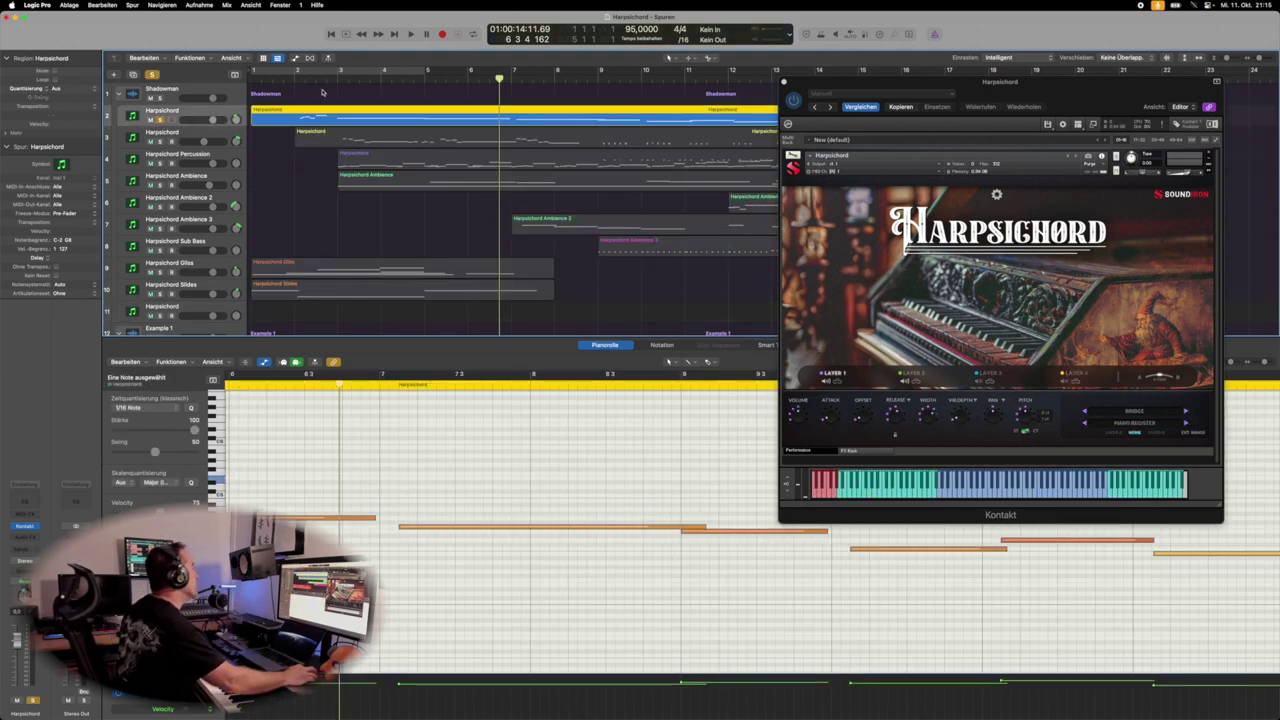
key("Return")
key("space")
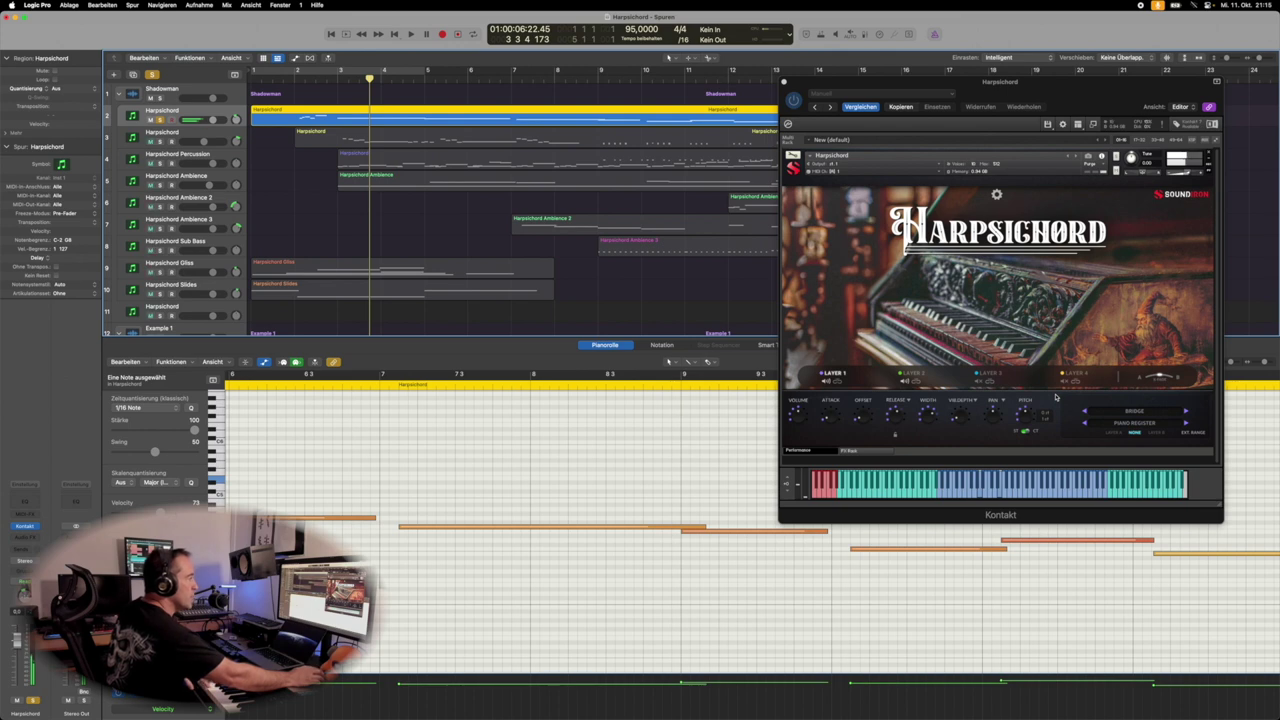
- Examine Layer 1's effects rack, followed by Layer 2's modulation settings and effects rack, in the first Harpsichord track's instrument
left_click(863, 451)
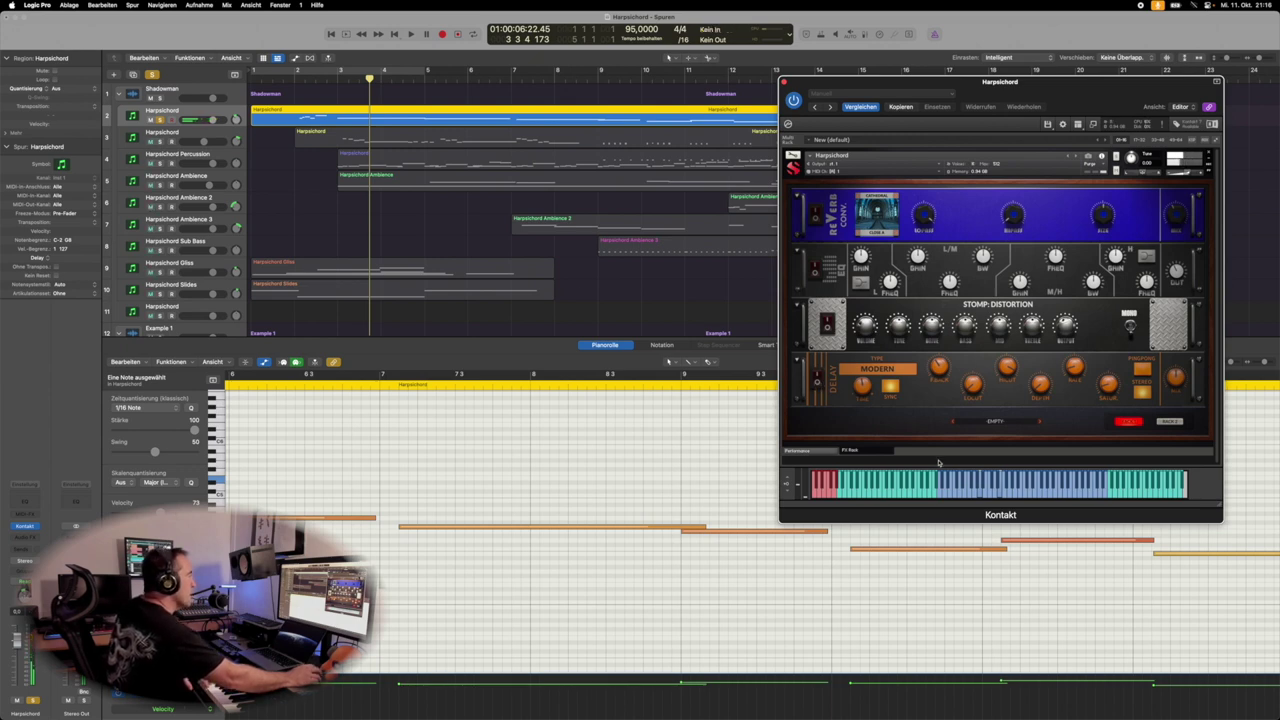
left_click(824, 451)
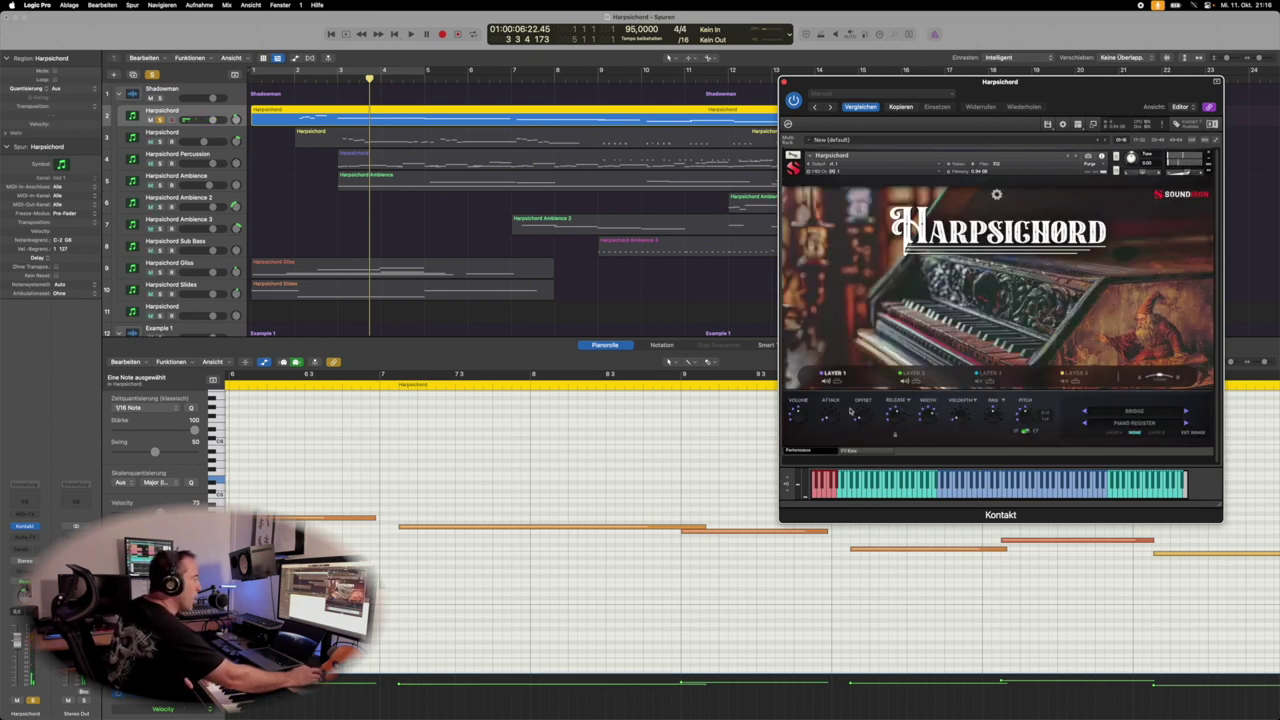
left_click(908, 373)
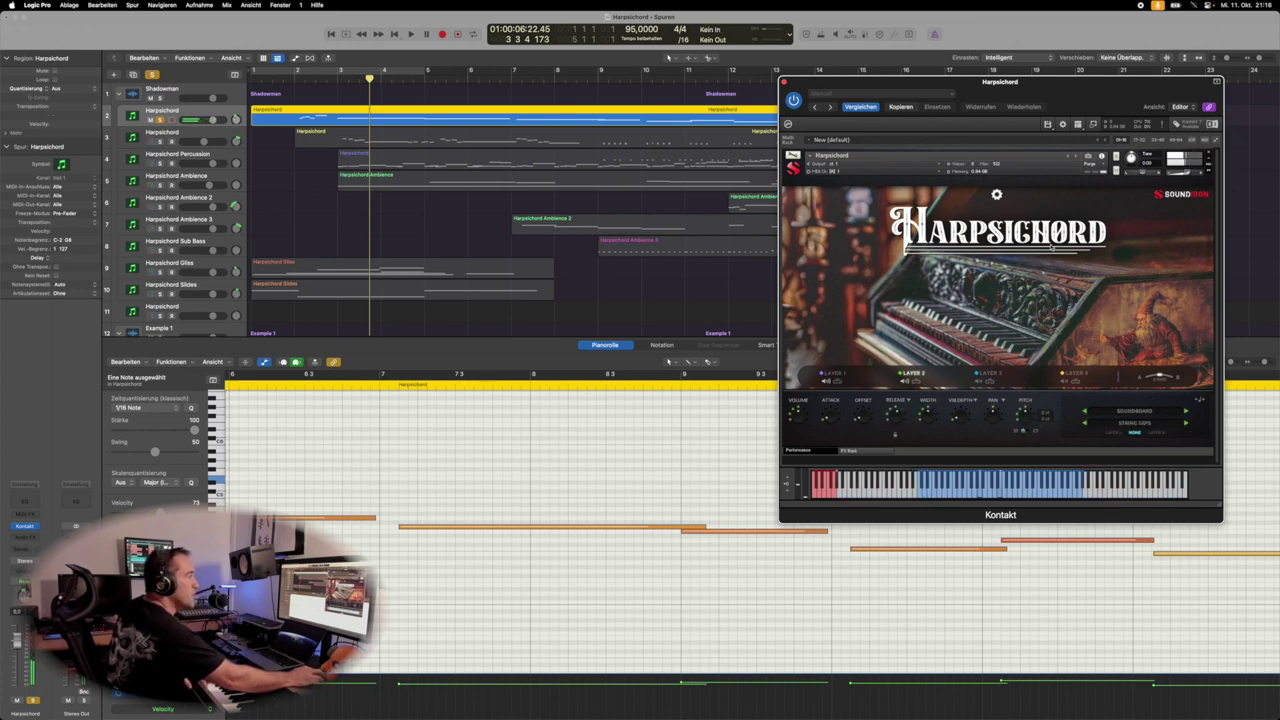
left_click(997, 194)
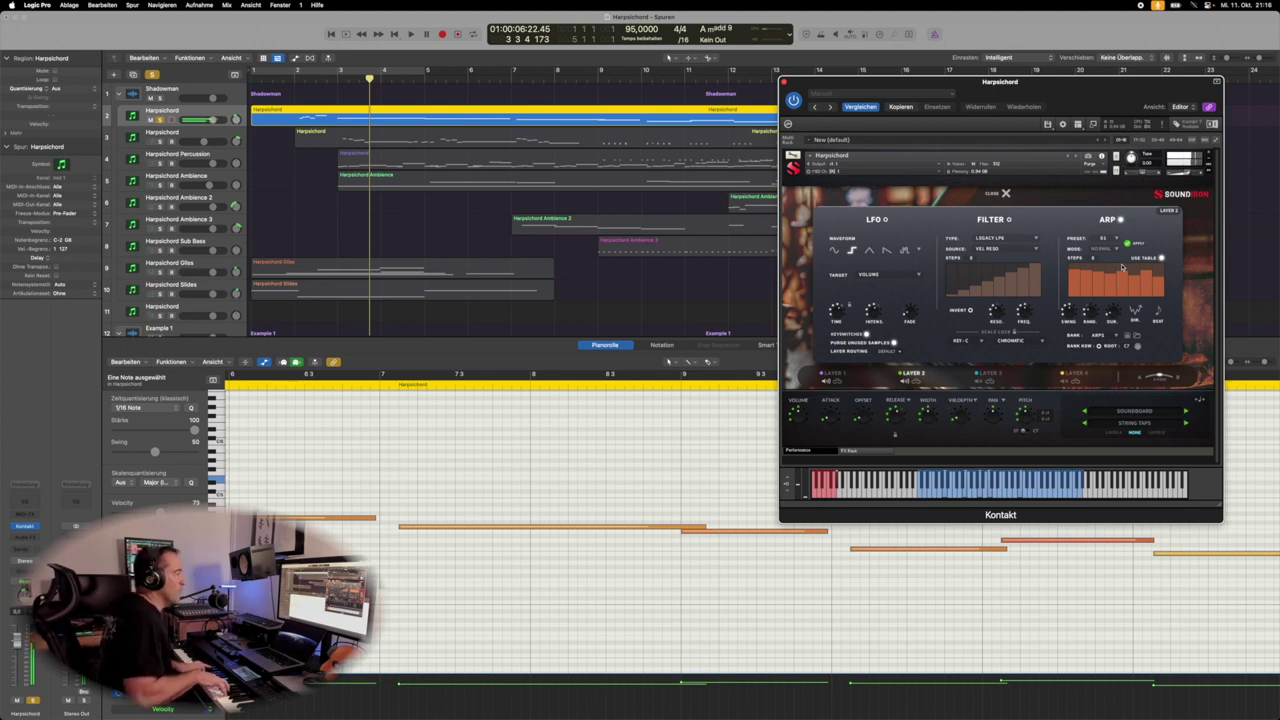
left_click(865, 452)
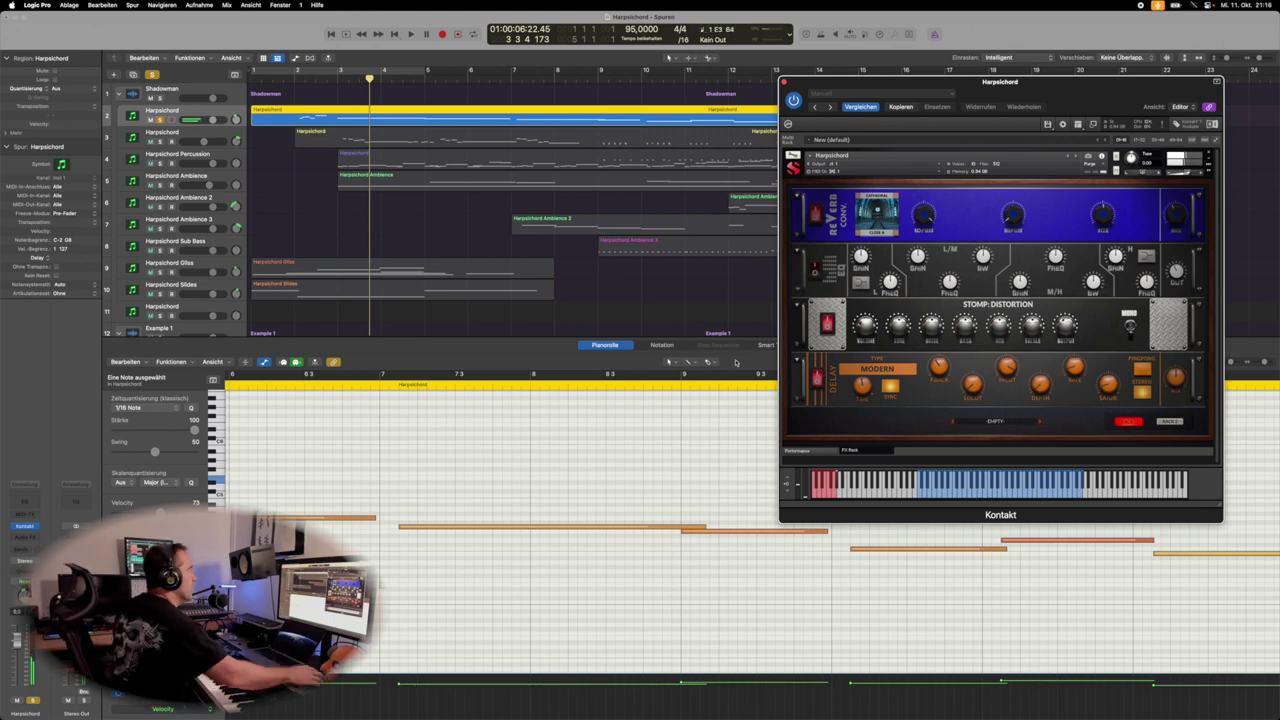
- Solo the second Harpsichord track under Shadowman, play it and bring up its instrument
left_click(157, 143)
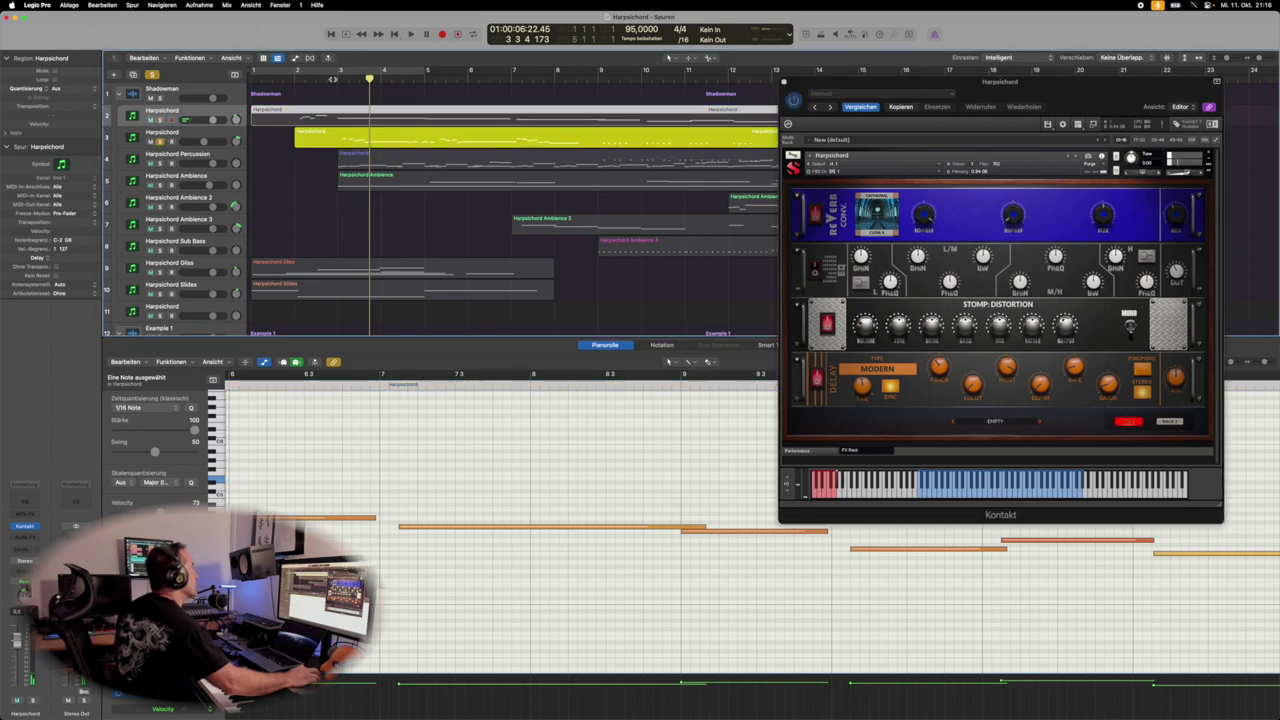
key("space")
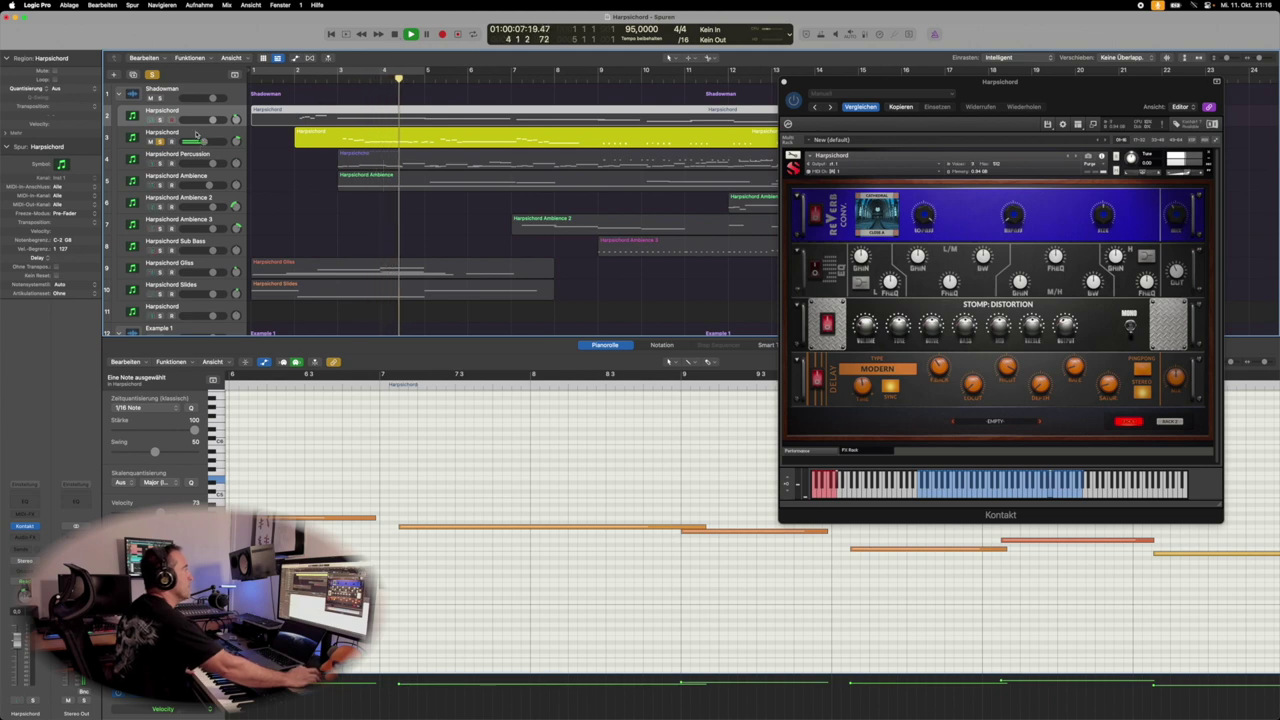
left_click(938, 392)
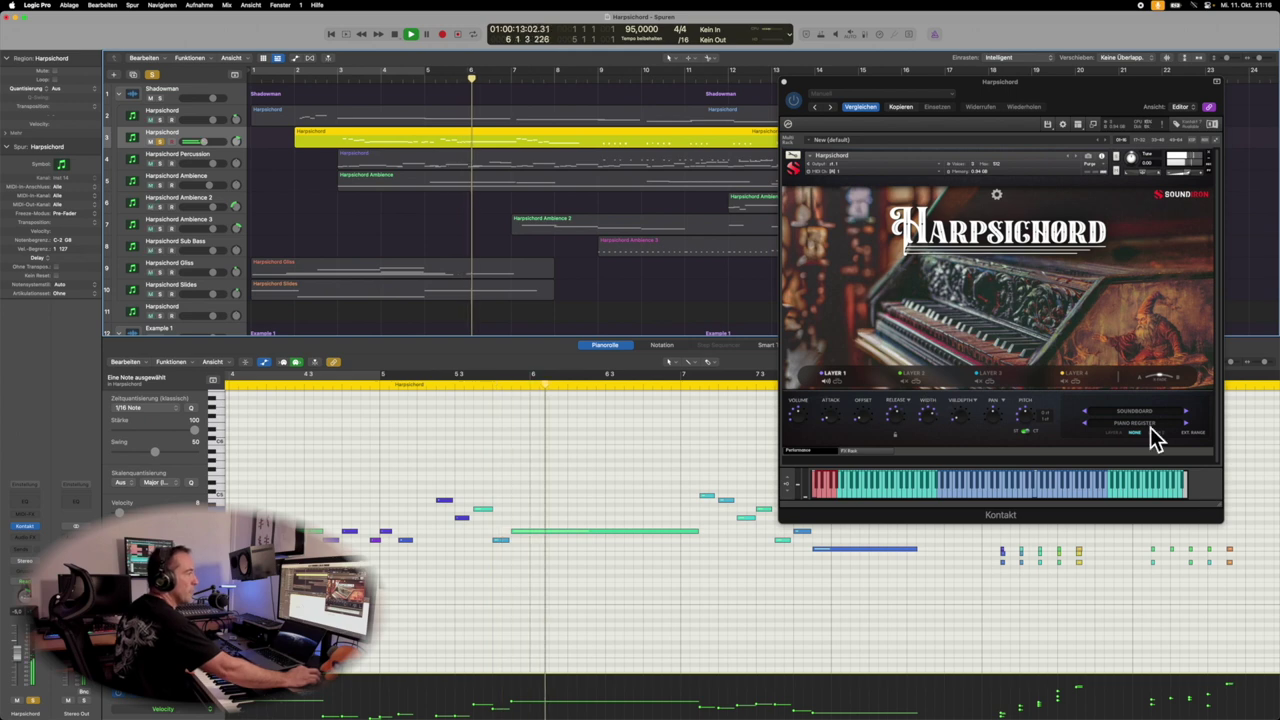
- Show the second Harpsichord track's effects rack, move the instrument window lower and stop playback
left_click(872, 453)
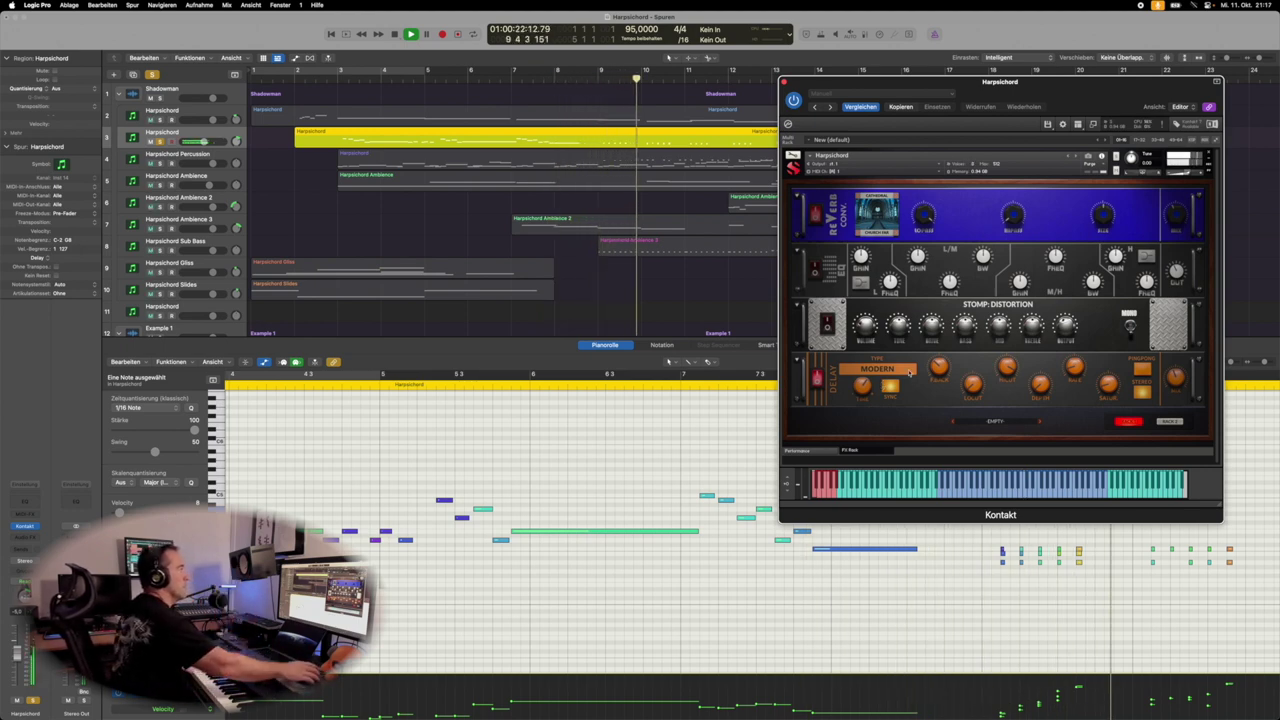
left_click_drag(972, 84, 989, 148)
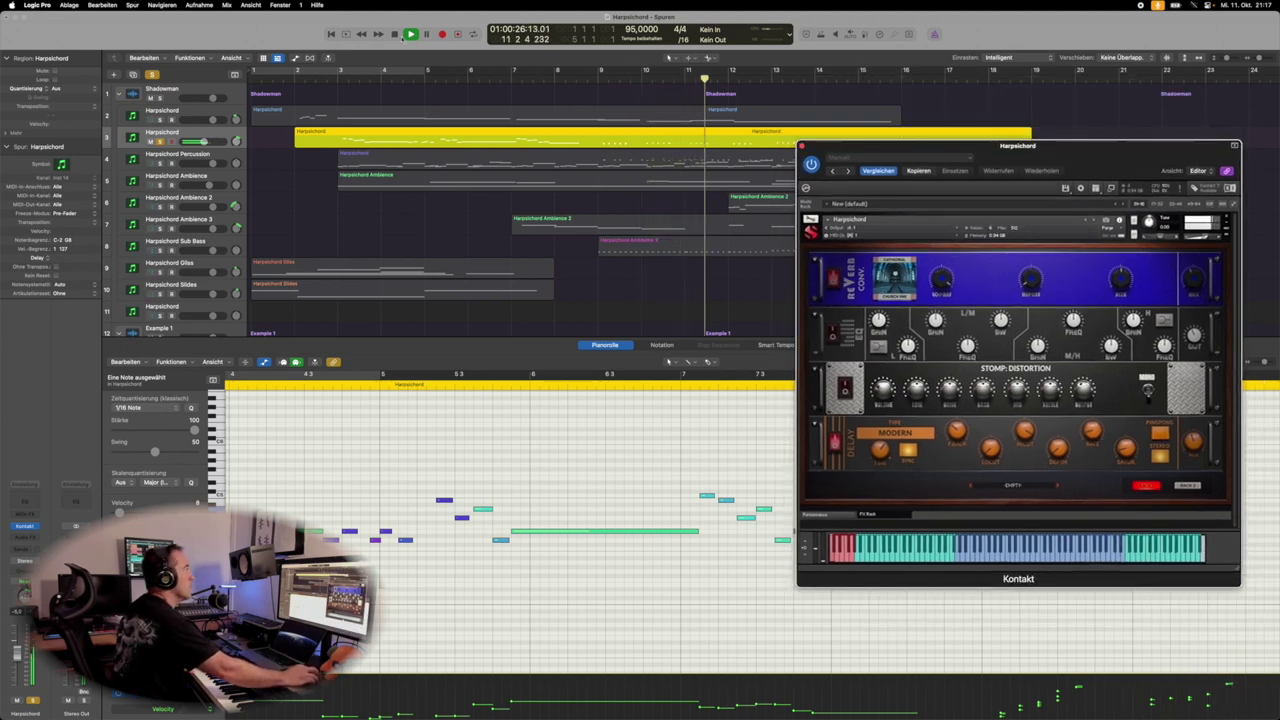
left_click(394, 35)
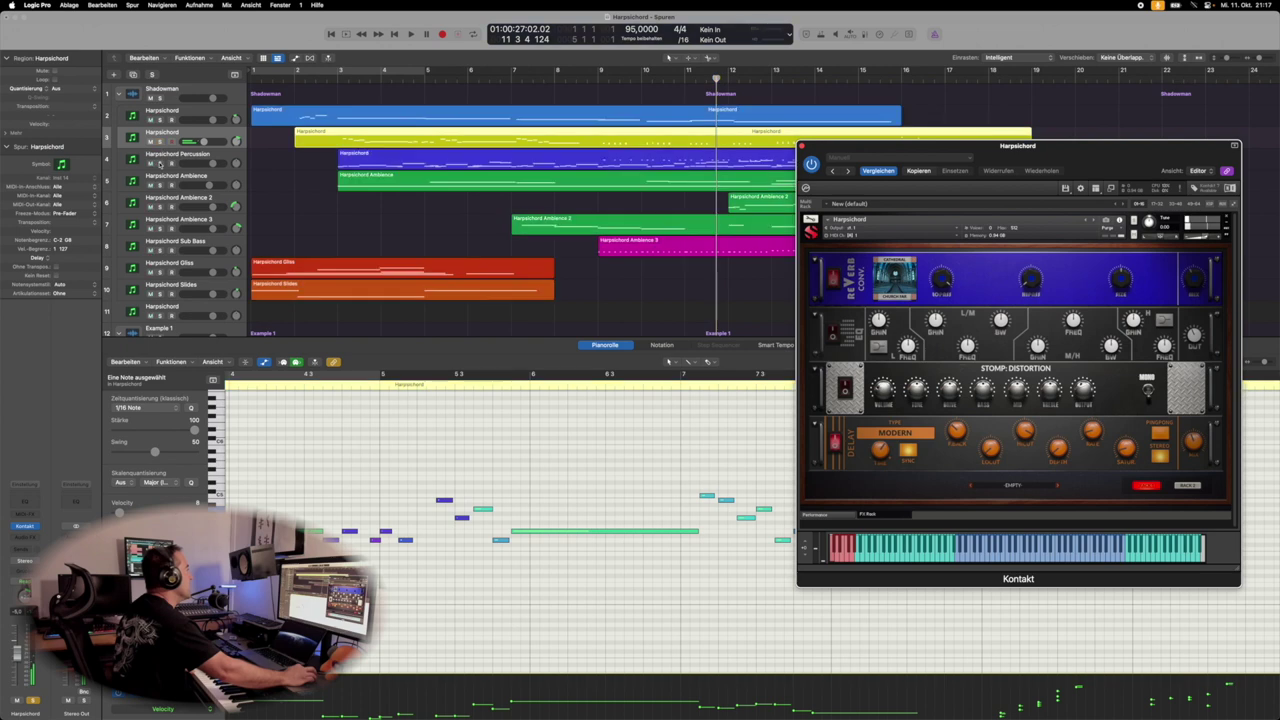
- Solo the Harpsichord Percussion track, play it from about bar 11 and return the instrument to its performance page
left_click(170, 162)
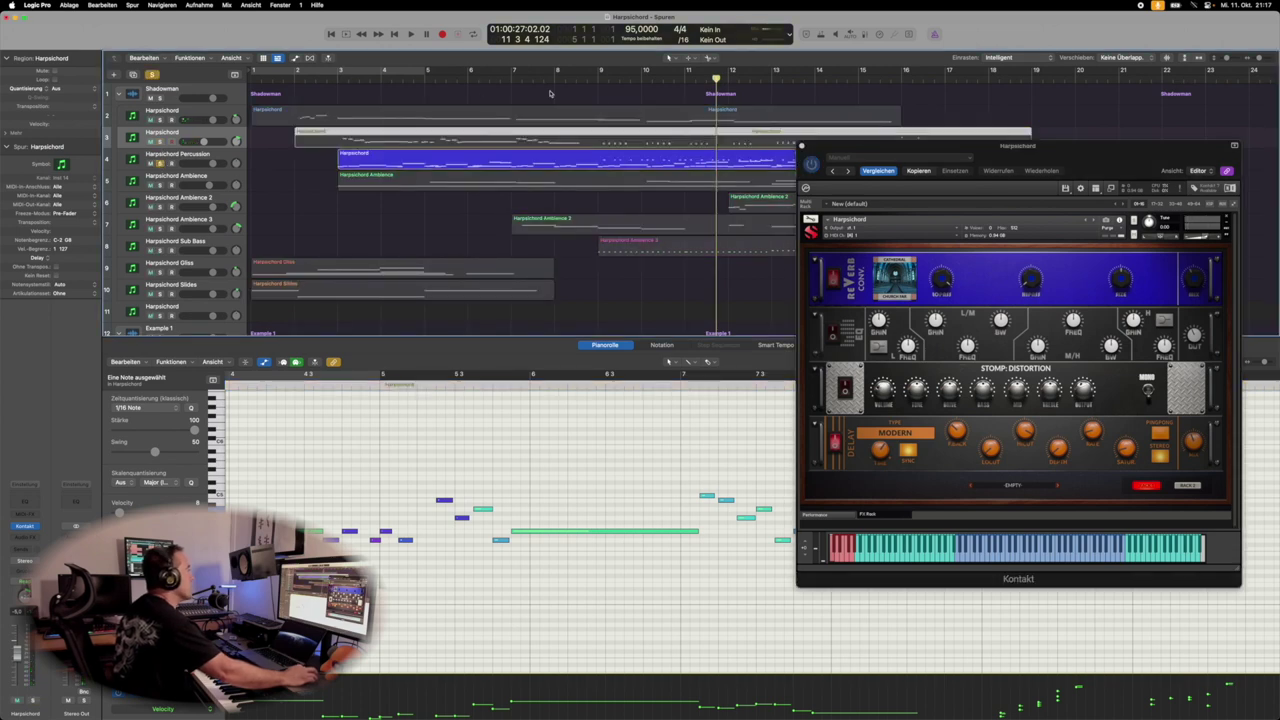
left_click(677, 82)
key("space")
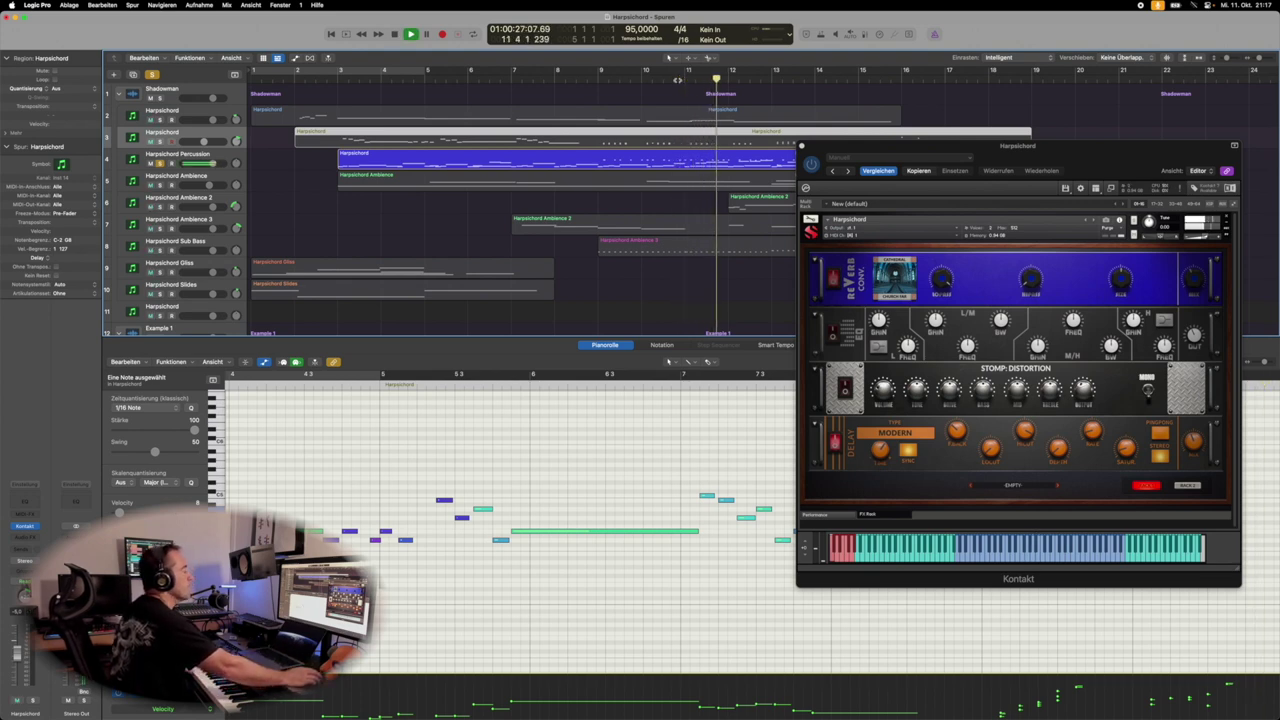
left_click(808, 516)
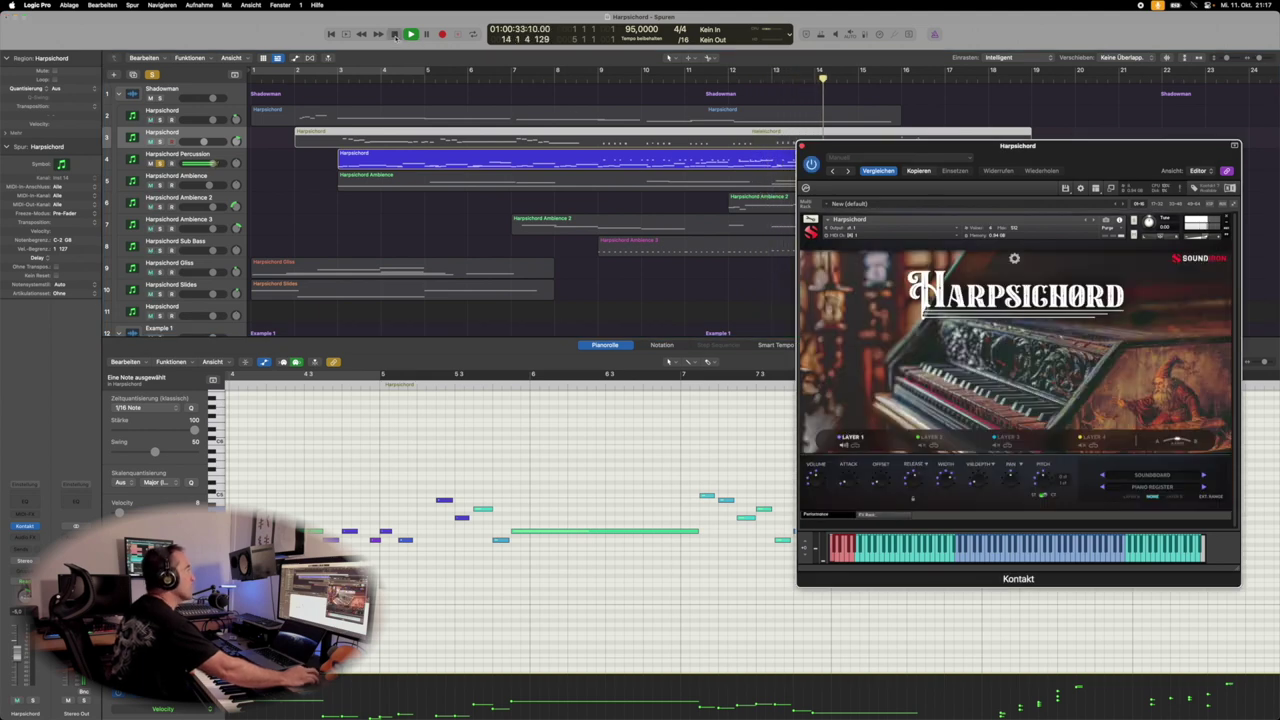
- Solo the Harpsichord Ambience track, play it from just before bar 3 and bring up its instrument
left_click(163, 187)
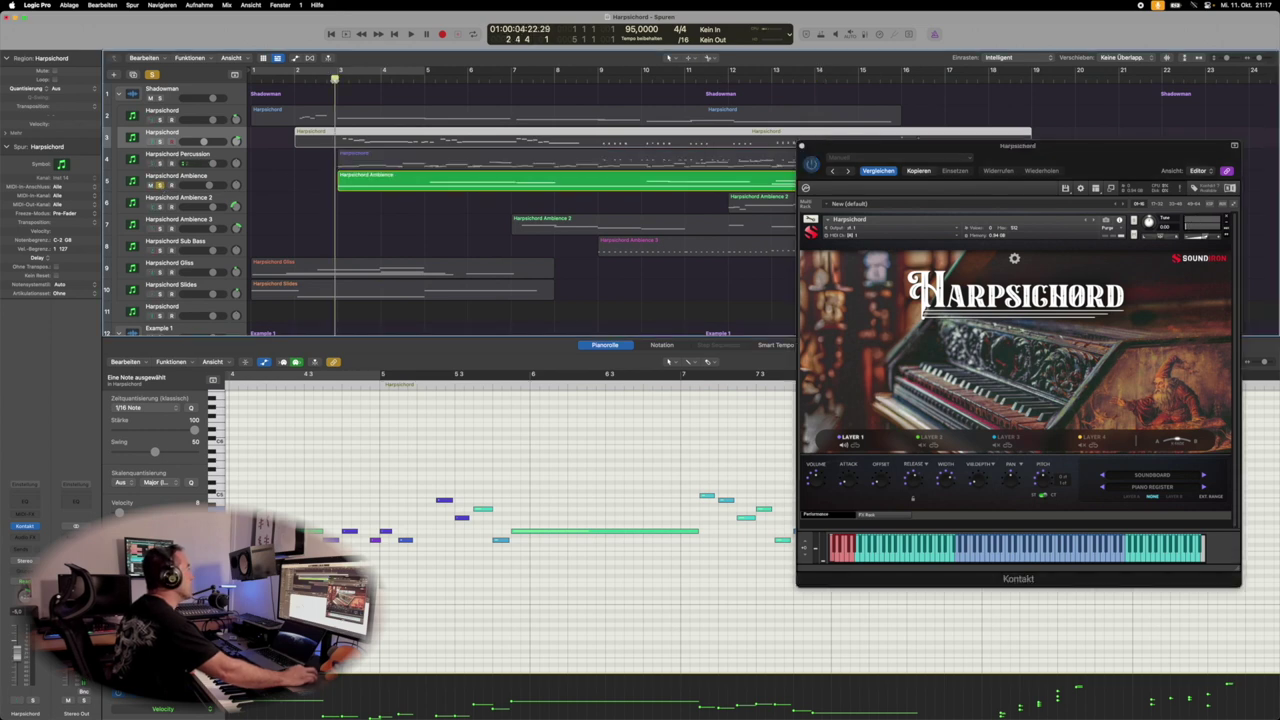
key("space")
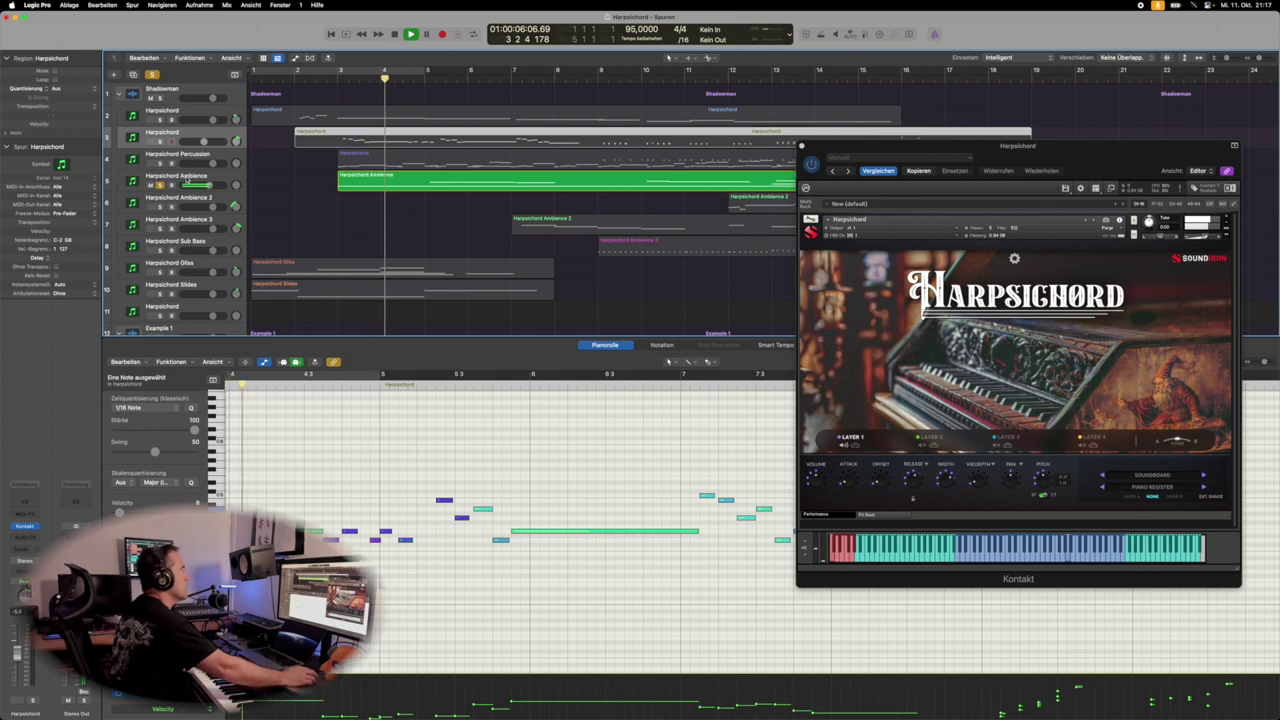
left_click(187, 182)
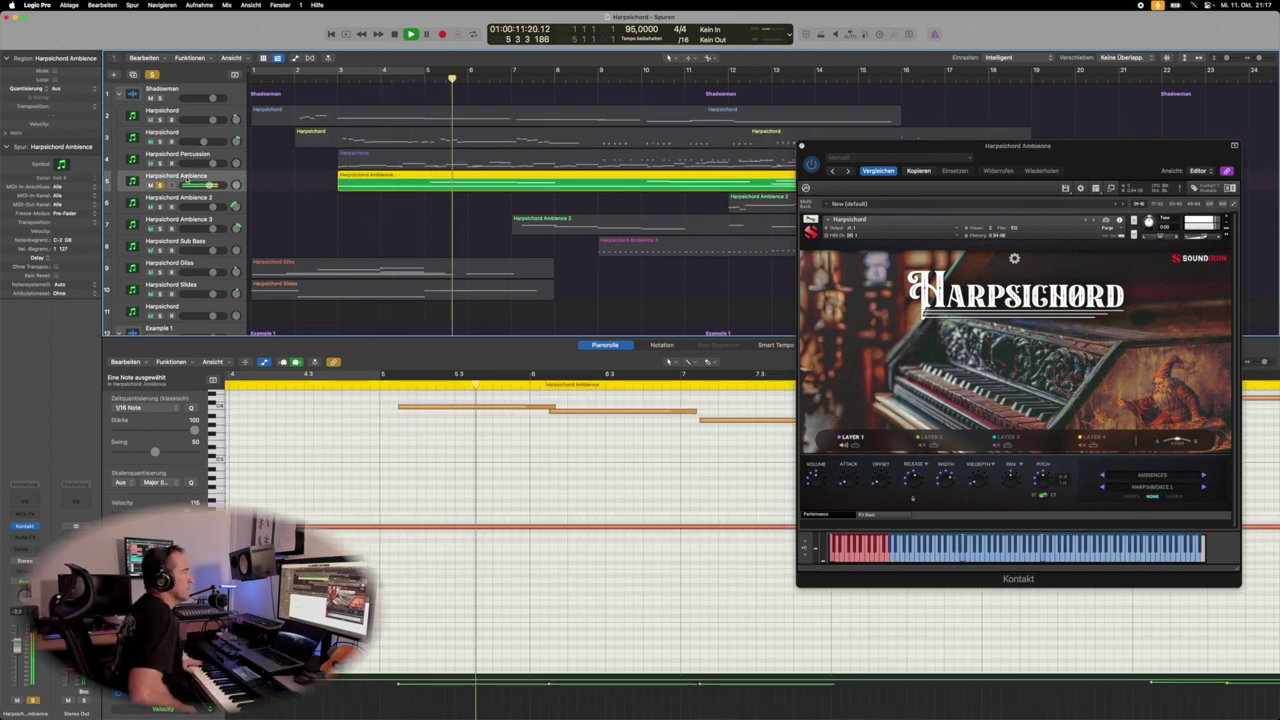
- Solo the Harpsichord Ambience 2 track during playback and bring up its instrument
left_click(160, 207)
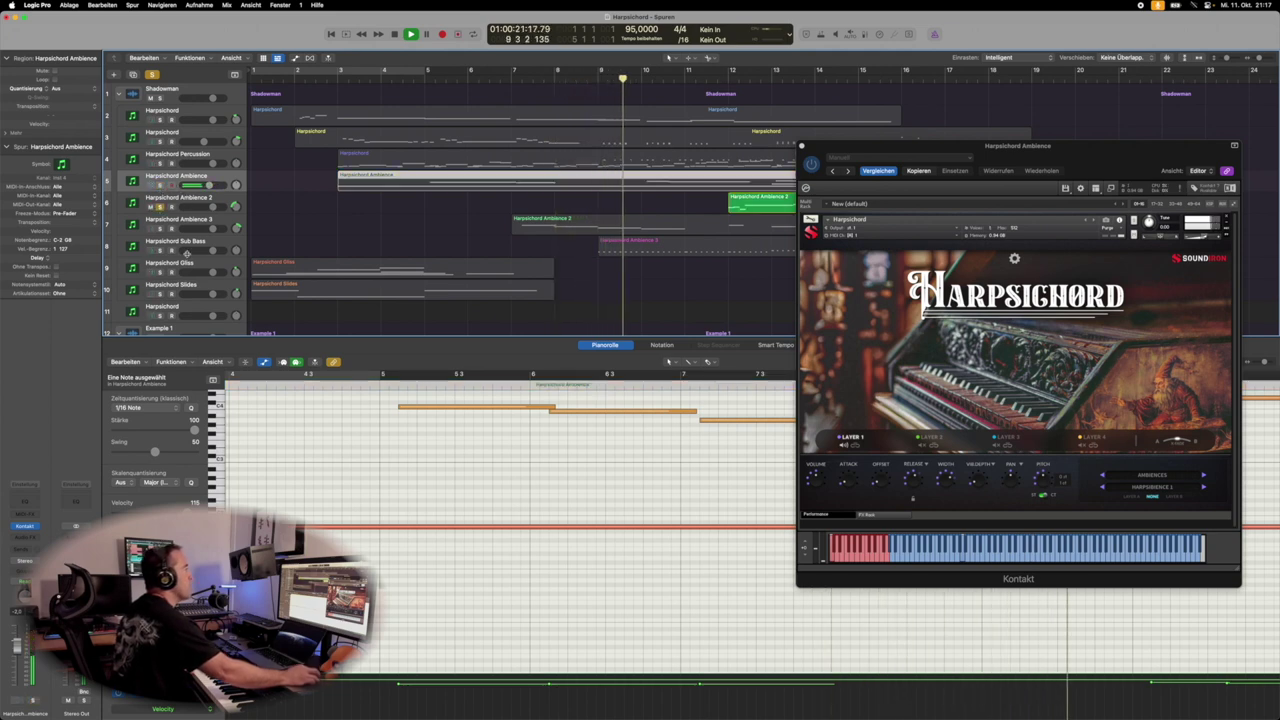
left_click(193, 200)
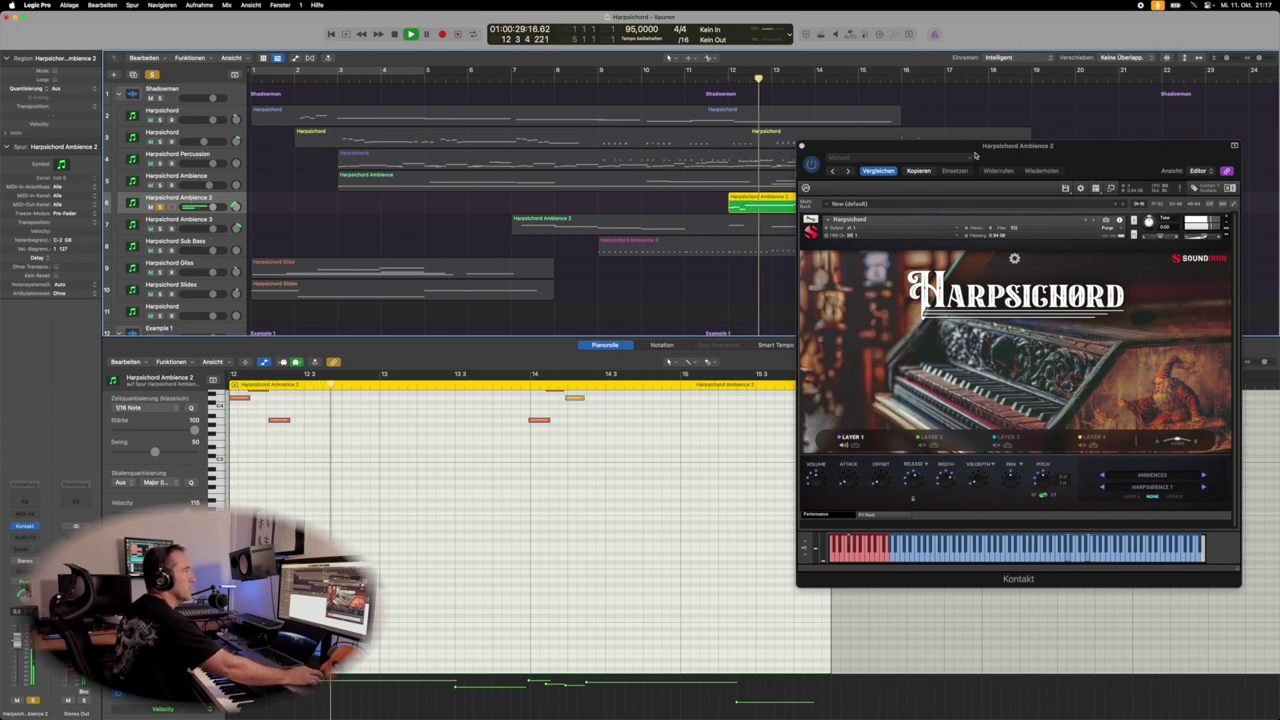
- Move the instrument window lower, switch the solo from Harpsichord Ambience 2 to Harpsichord Ambience 3 and play it from bar 7
left_click_drag(959, 151, 953, 245)
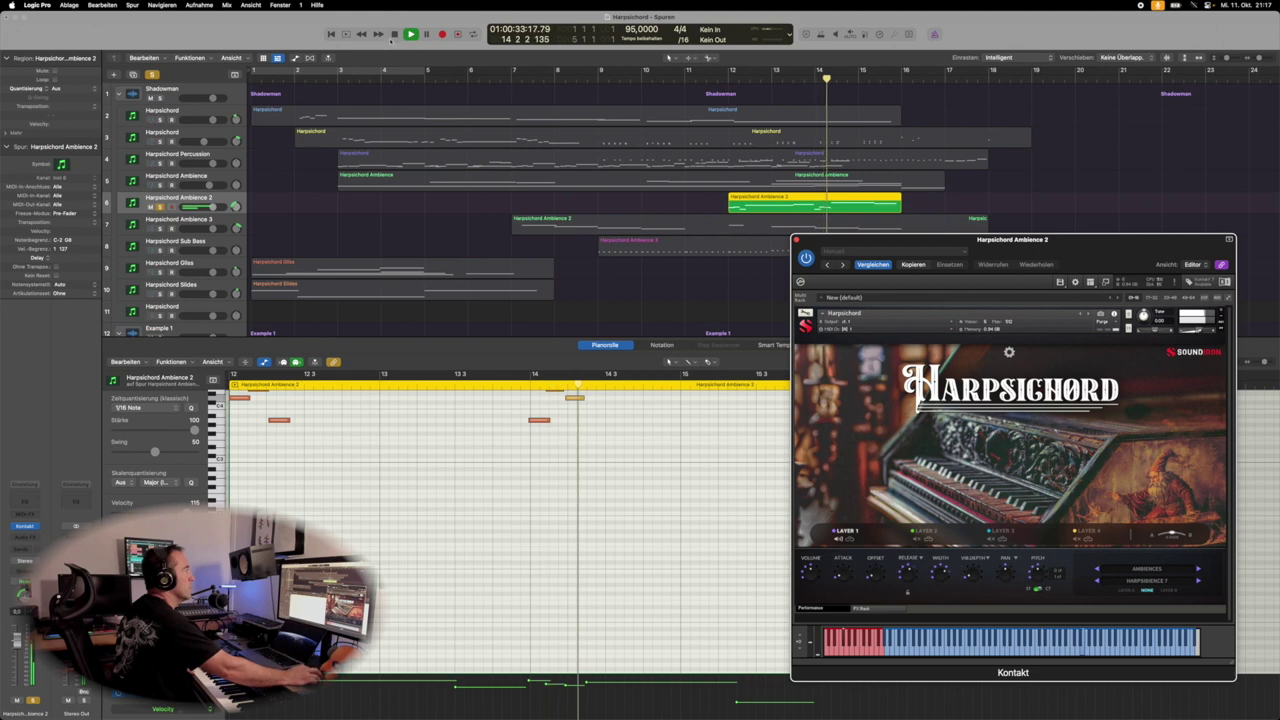
left_click(155, 236)
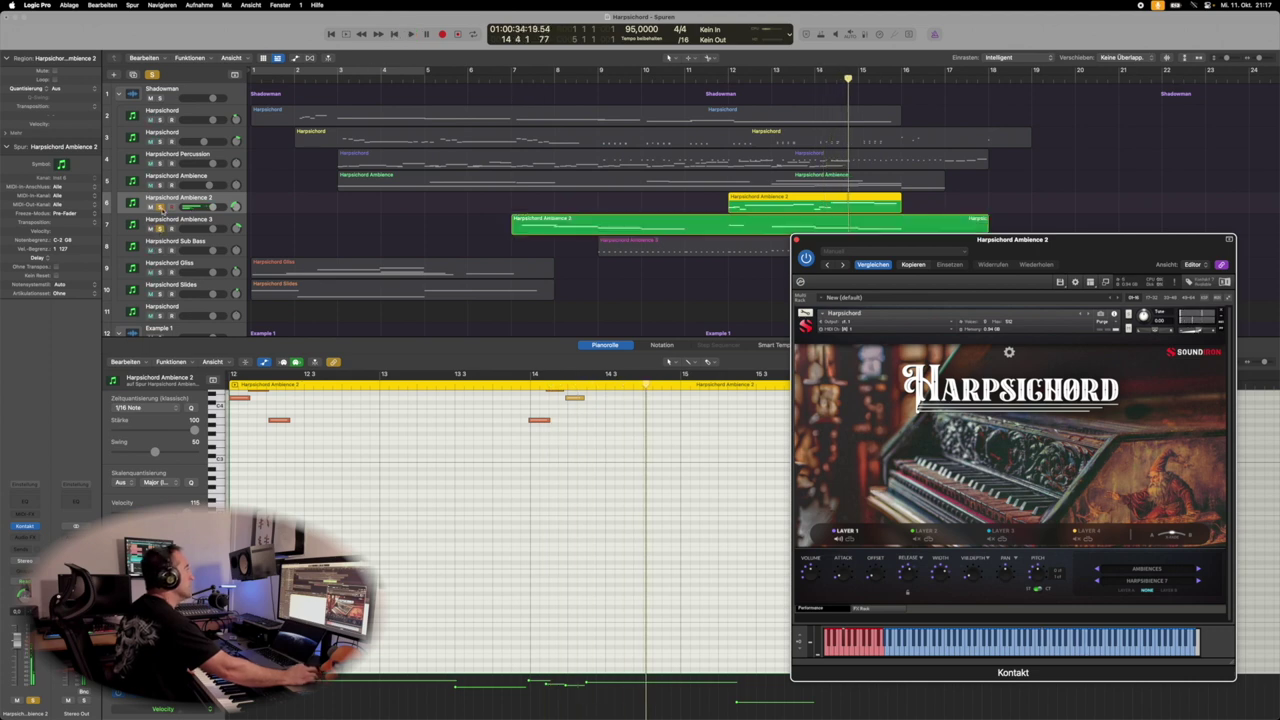
key("space")
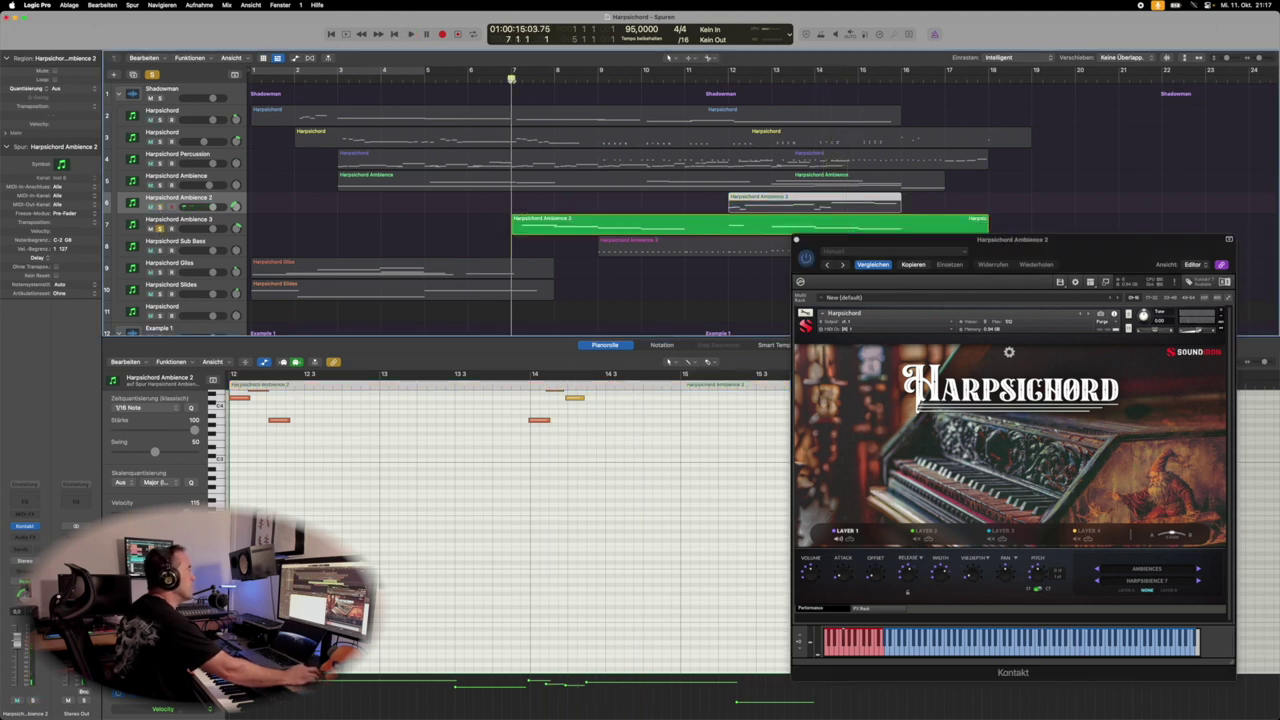
key("space")
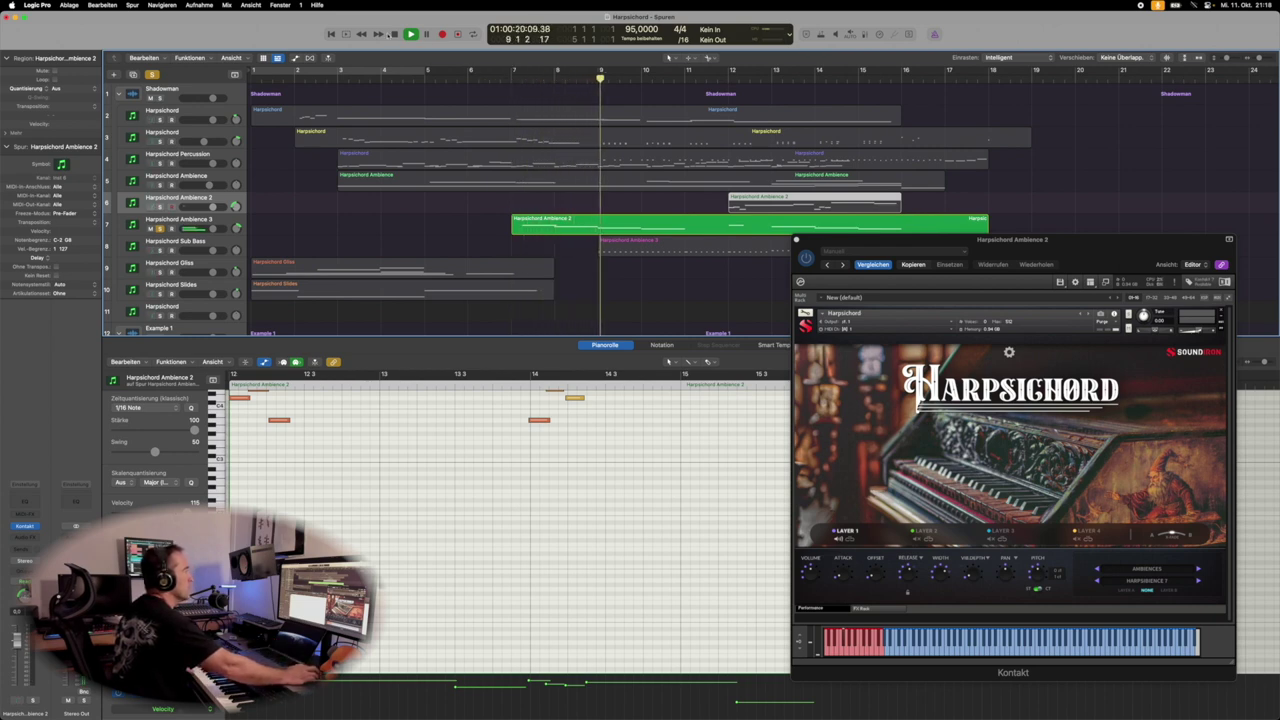
- Add the Harpsichord Sub Bass and second Harpsichord tracks to the solo during playback and stop around bar 14
left_click(160, 250)
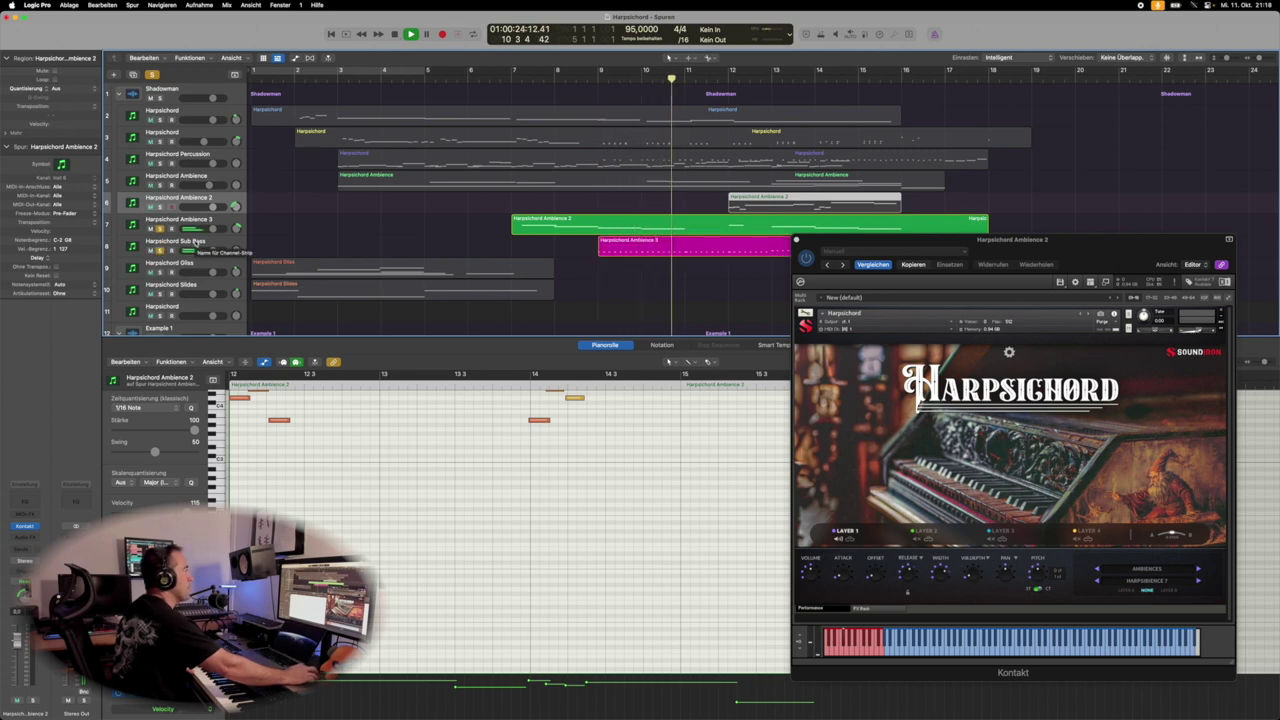
left_click(159, 142)
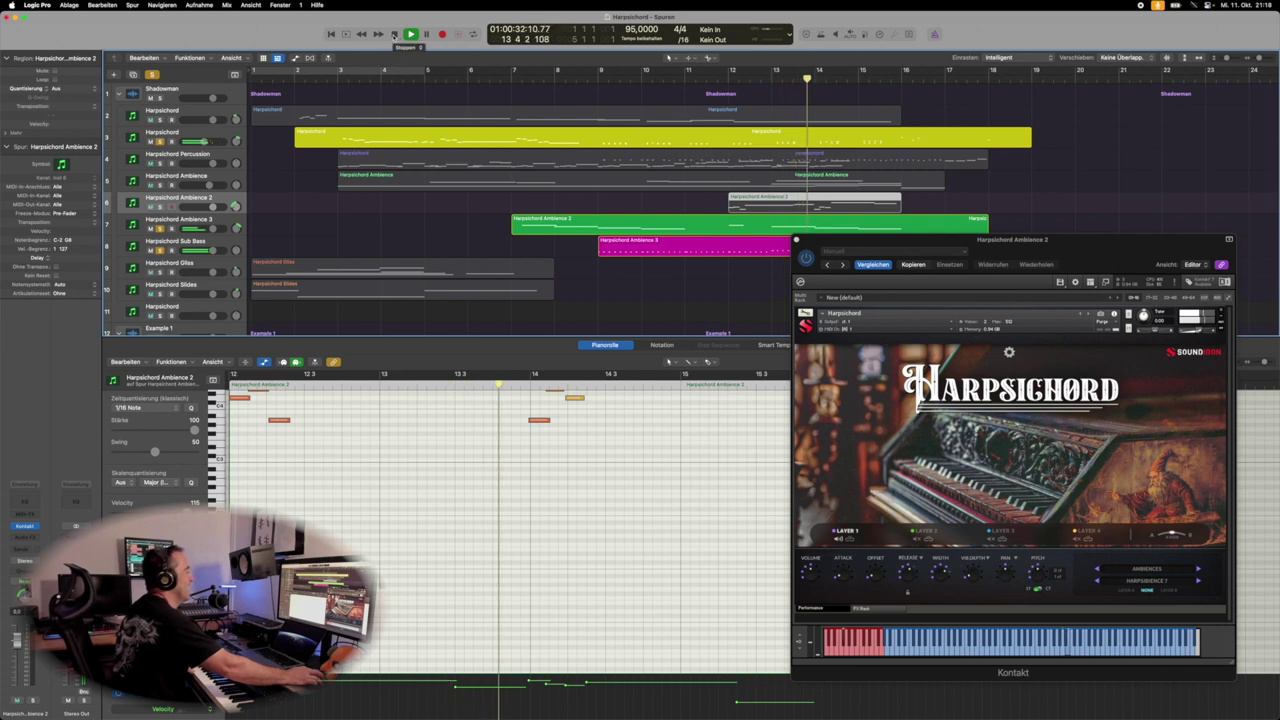
left_click(395, 34)
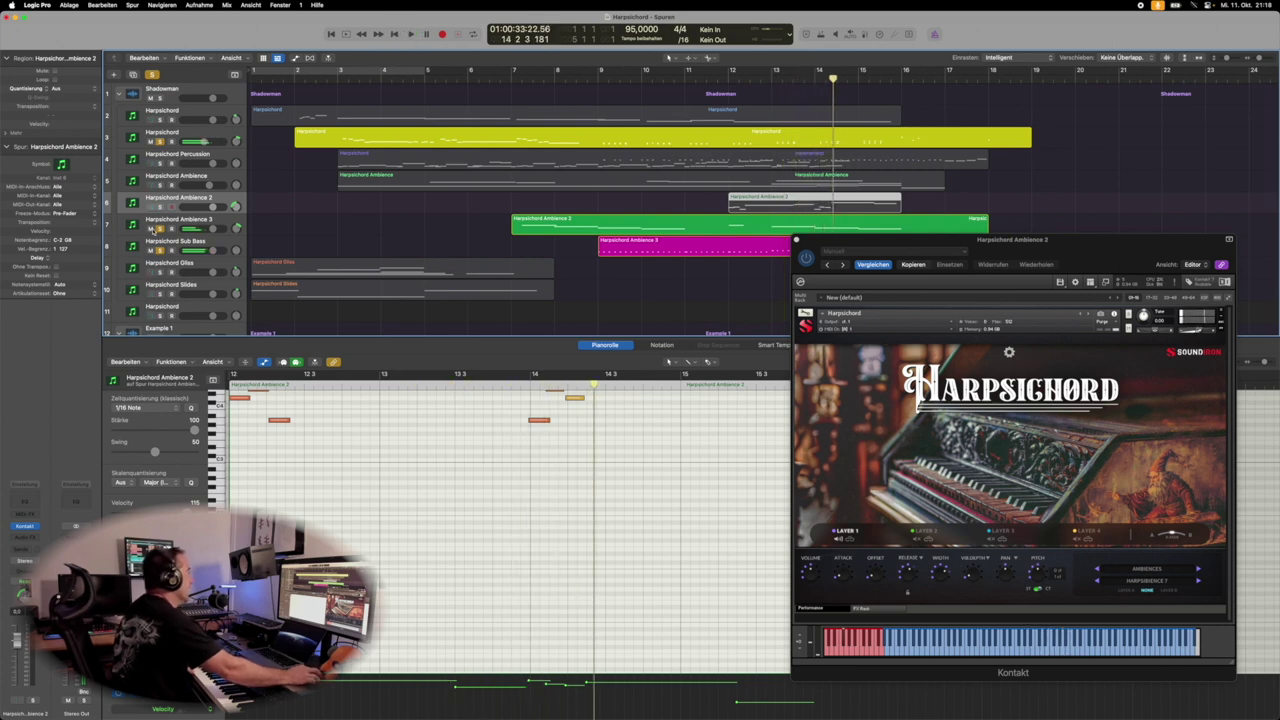
- Play Harpsichord Gliss soloed with the second Harpsichord track from bar 1, dropping the other solos and finally the second Harpsichord's
left_click(158, 228)
left_click(160, 250)
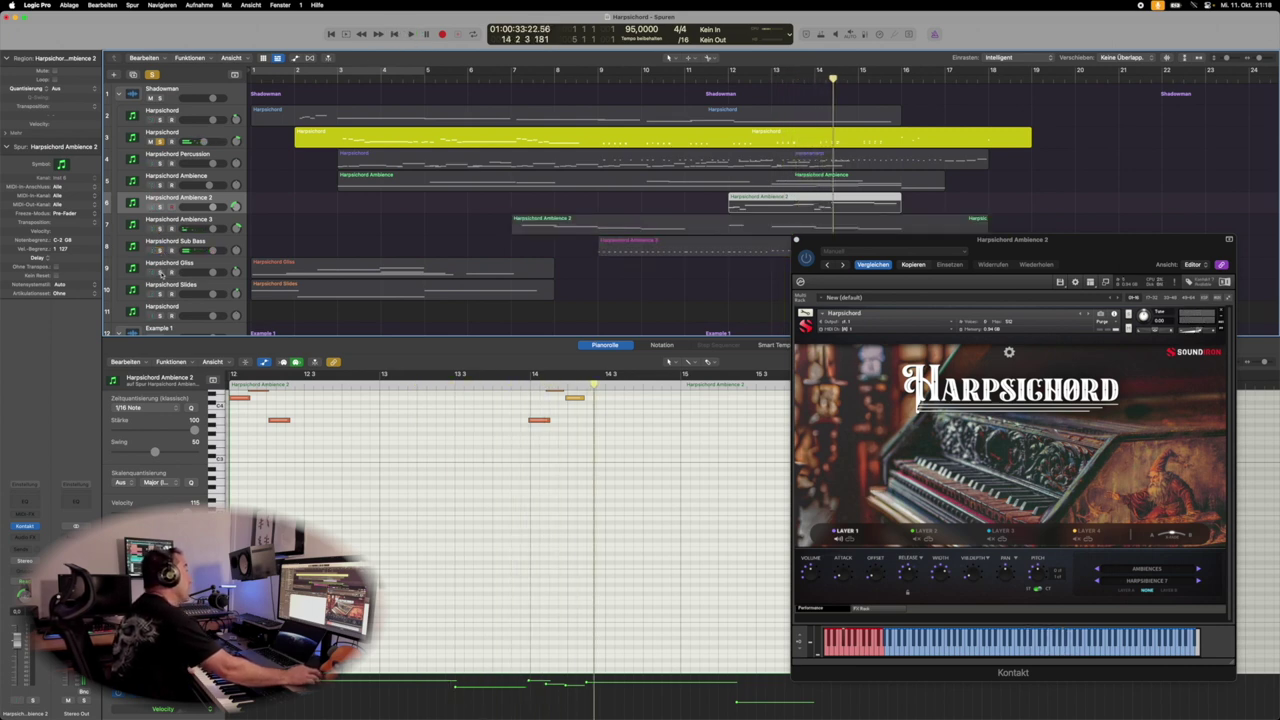
left_click(160, 272)
key("Return")
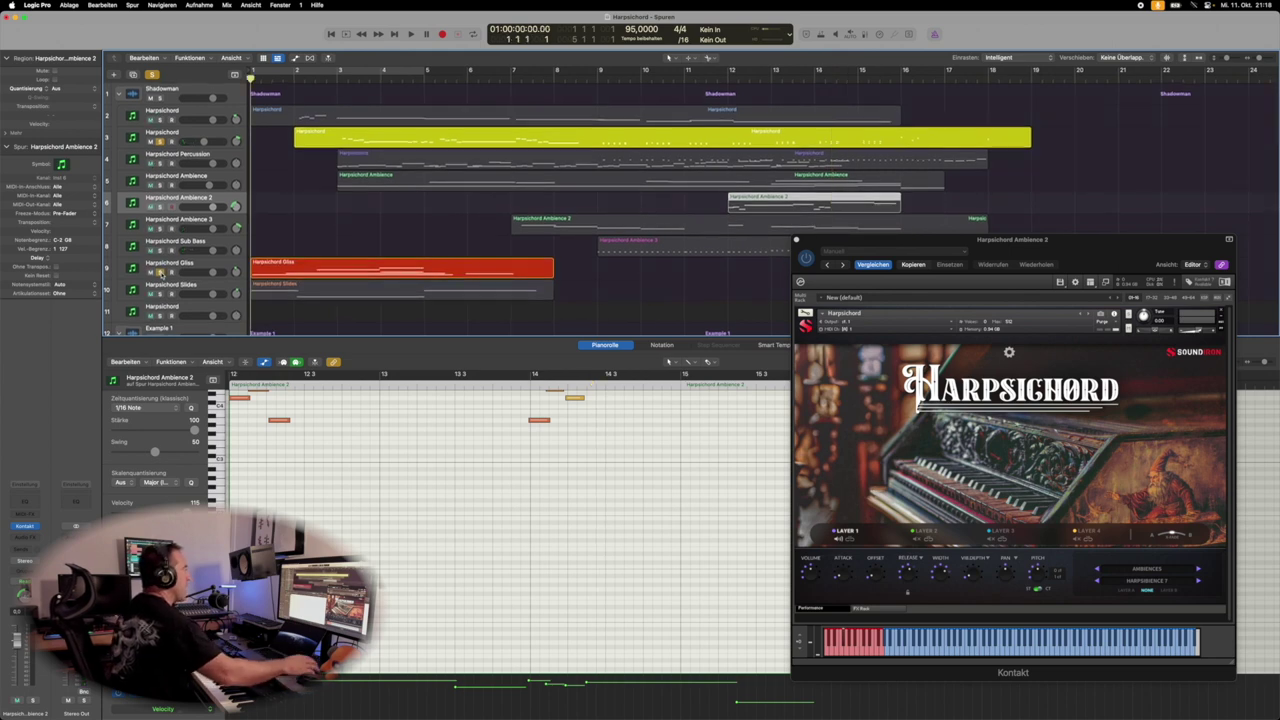
key("space")
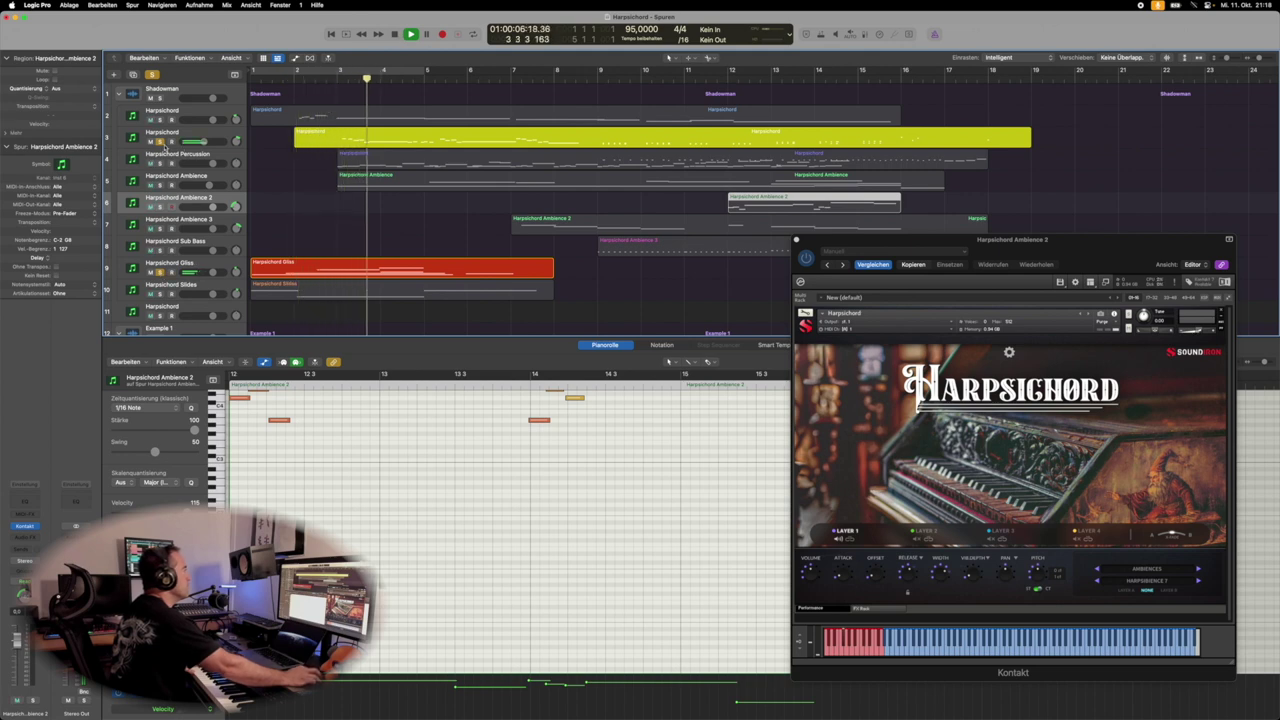
left_click(160, 142)
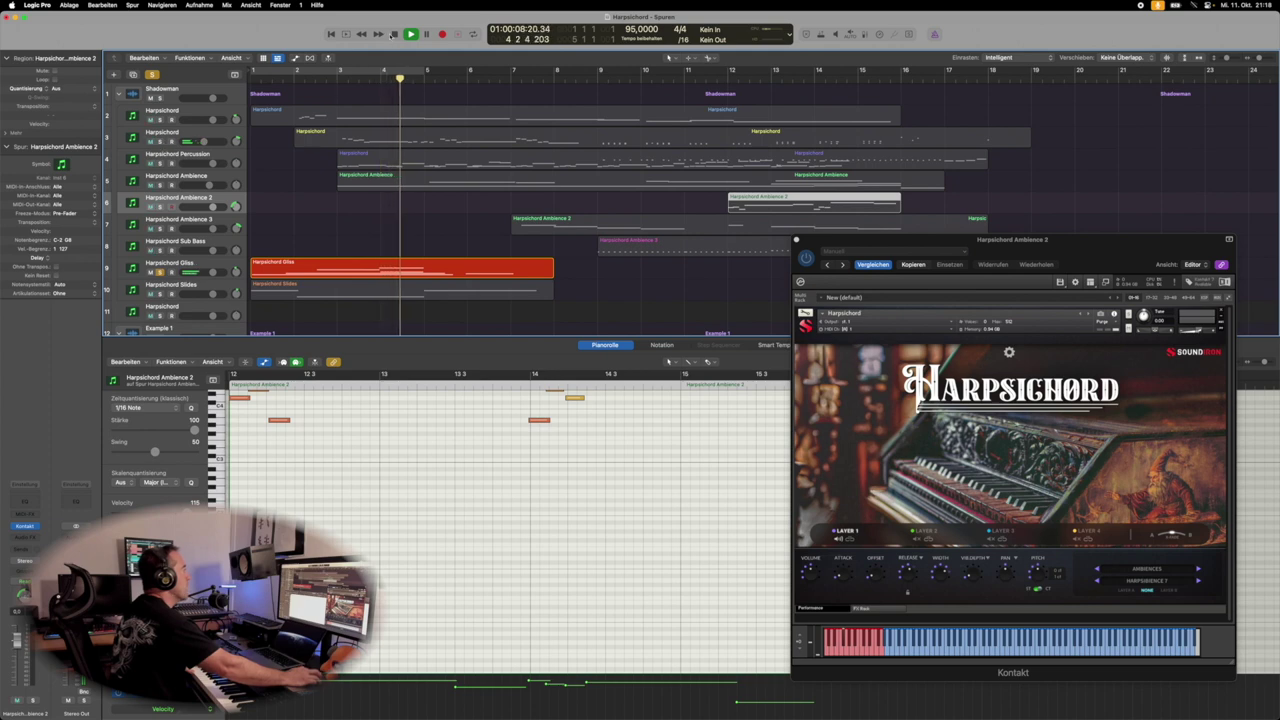
- Switch the solo from Harpsichord Gliss to Harpsichord Slides and play it from bar 1
left_click(160, 294)
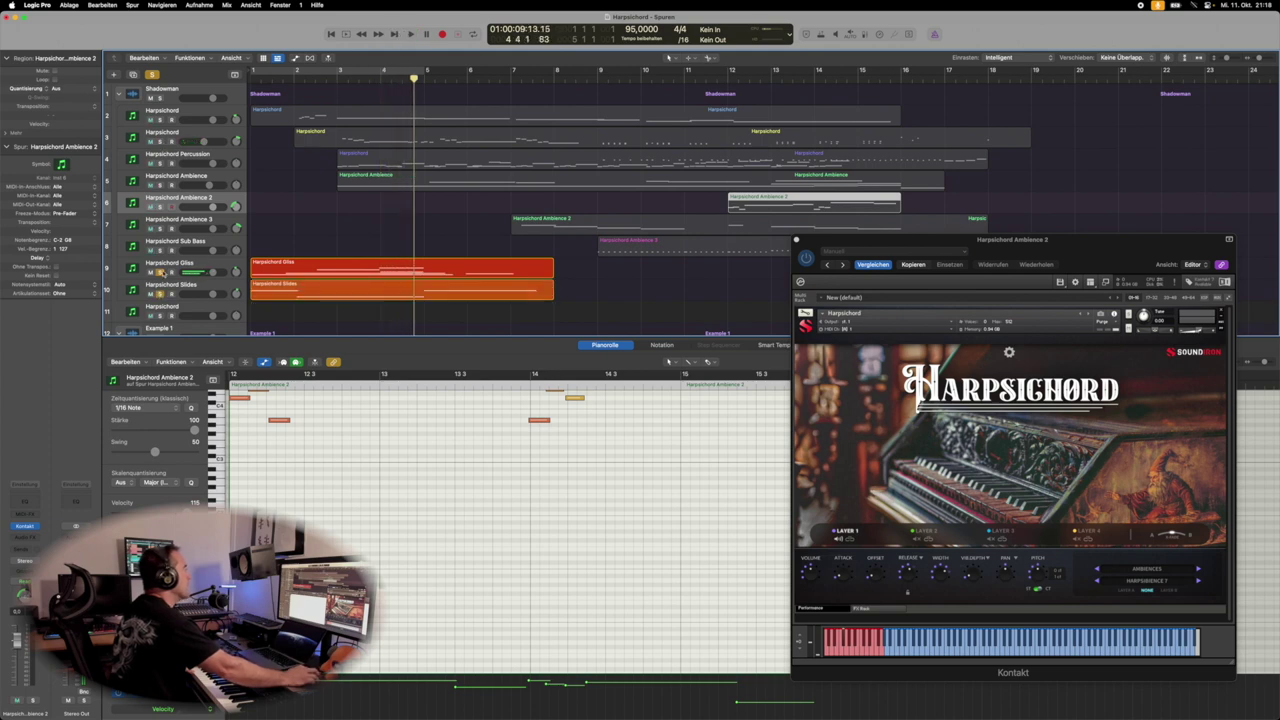
left_click(160, 272)
key("space")
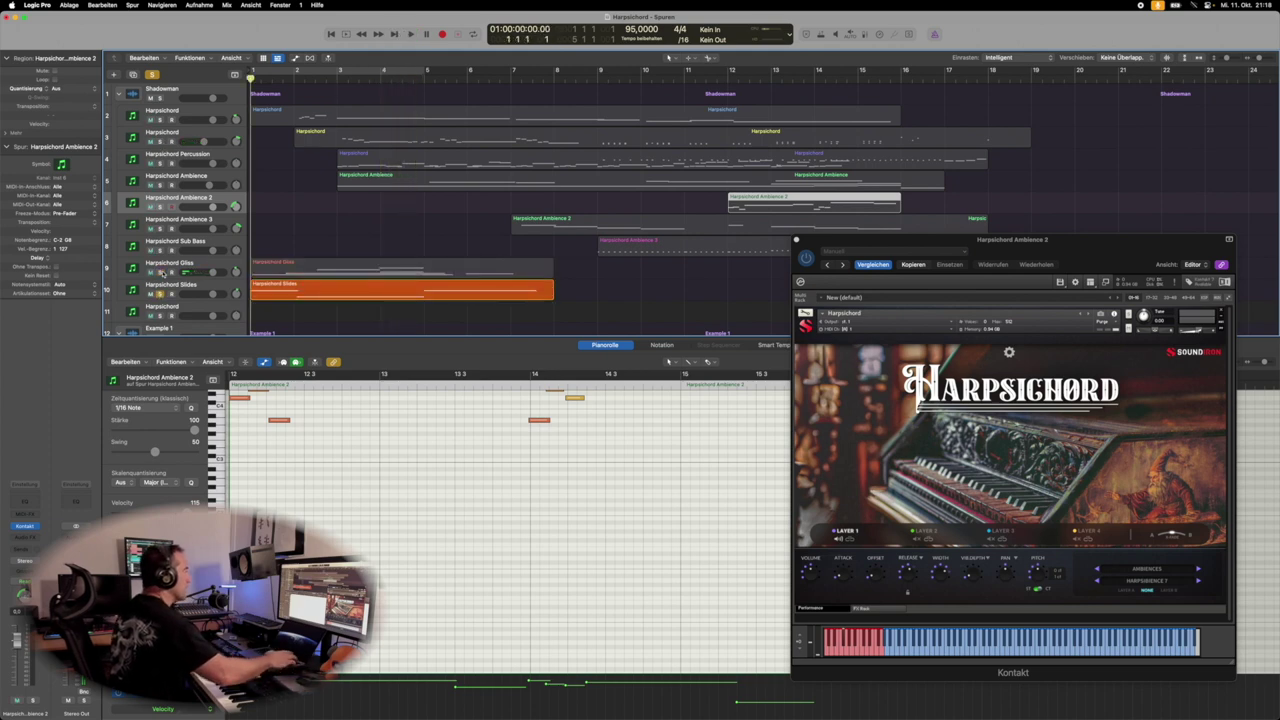
key("space")
- Show the Harpsichord Slides track's instrument and move its window to the lower middle, clear of the later Slides region
left_click(190, 288)
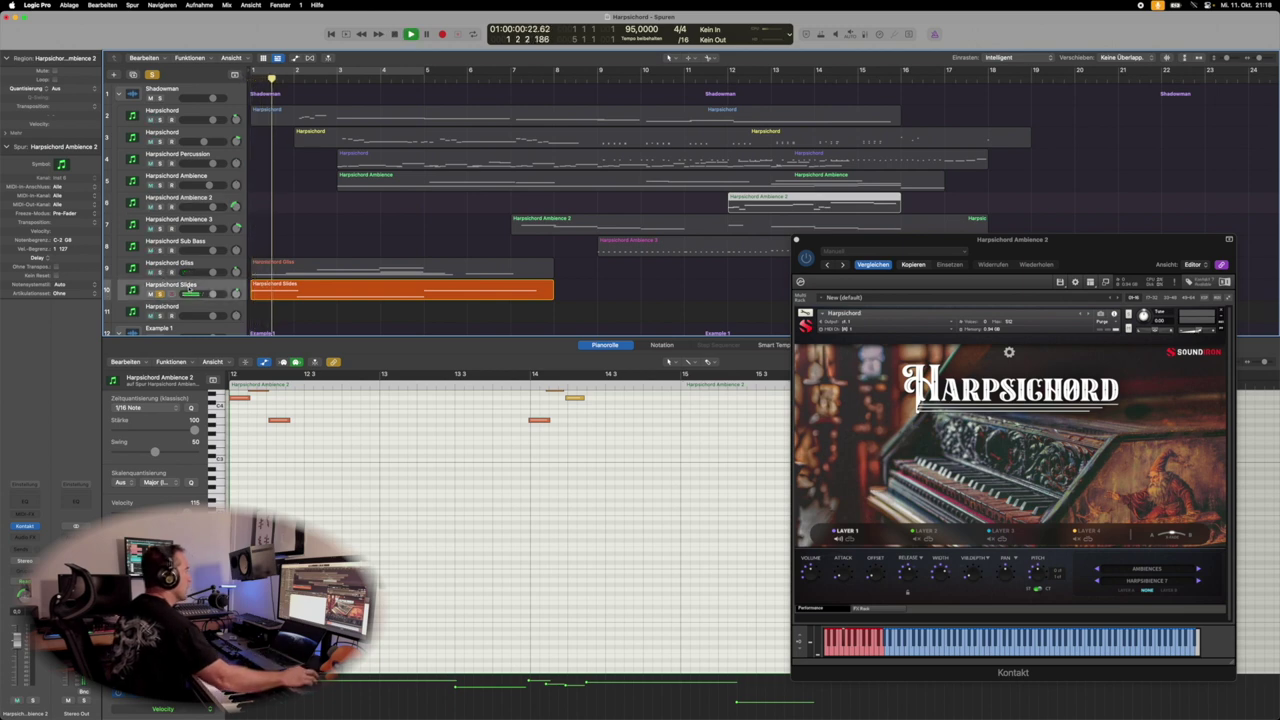
left_click(190, 288)
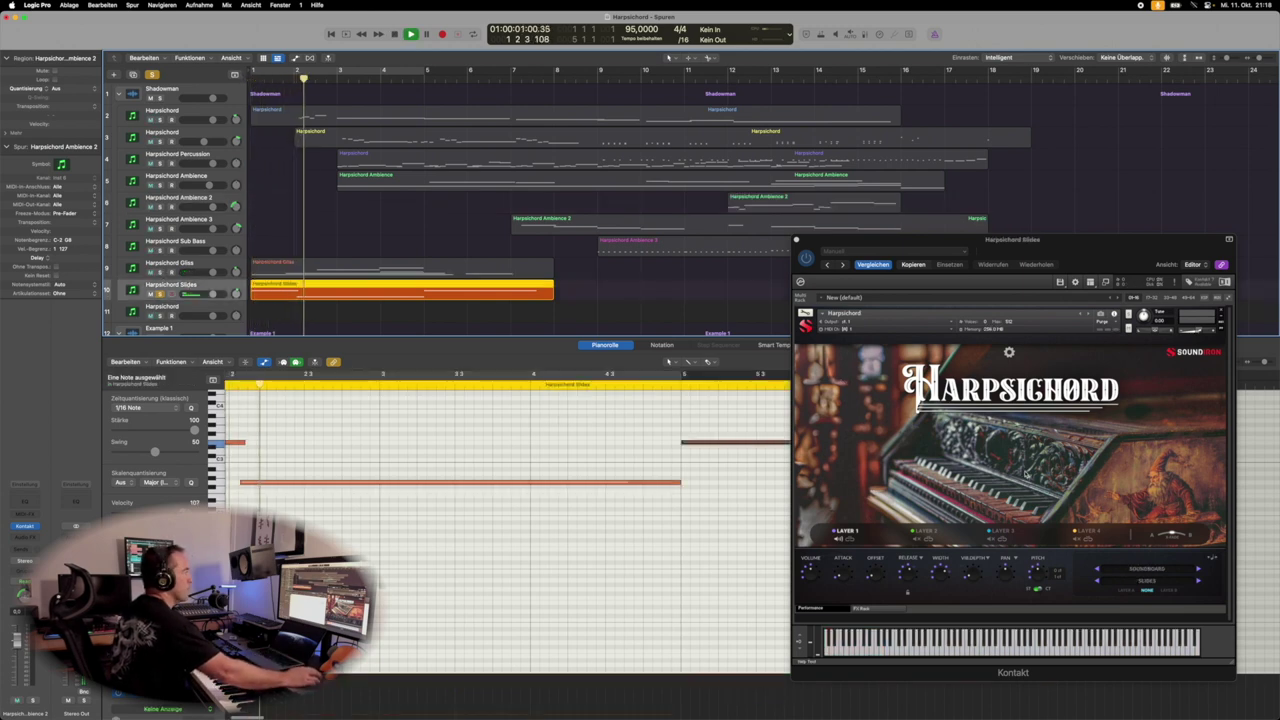
left_click_drag(1068, 247, 725, 297)
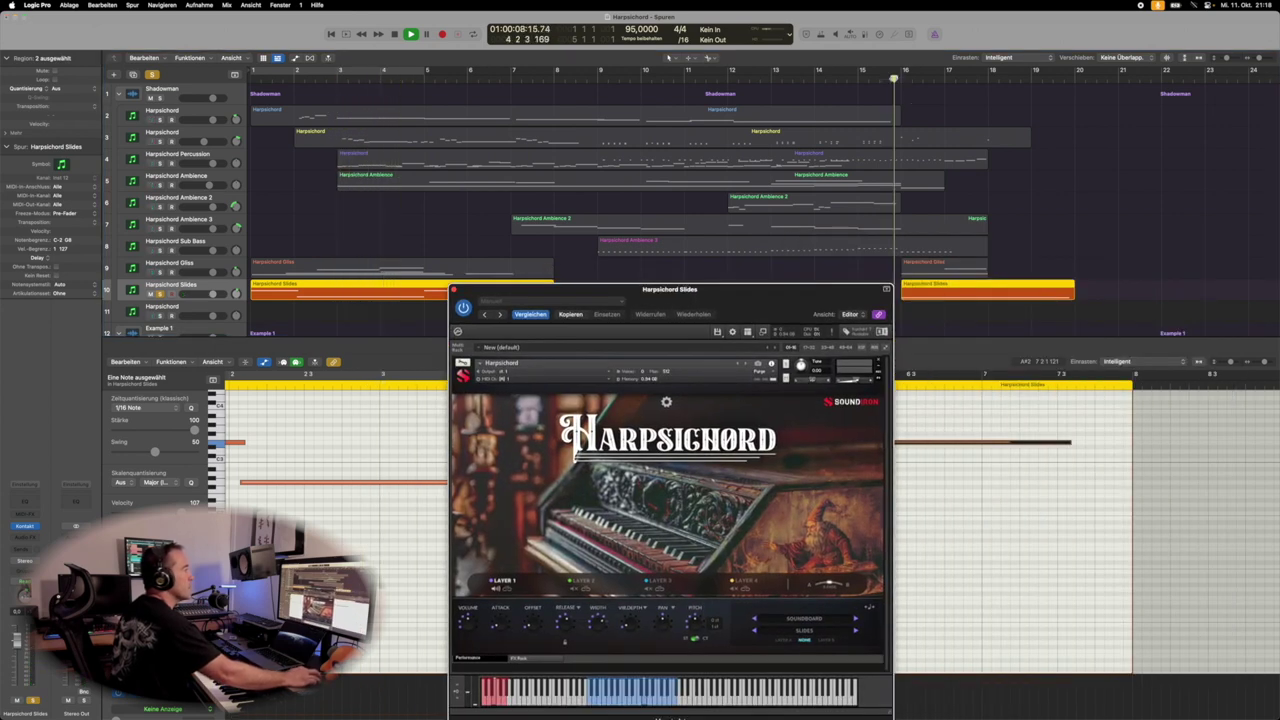